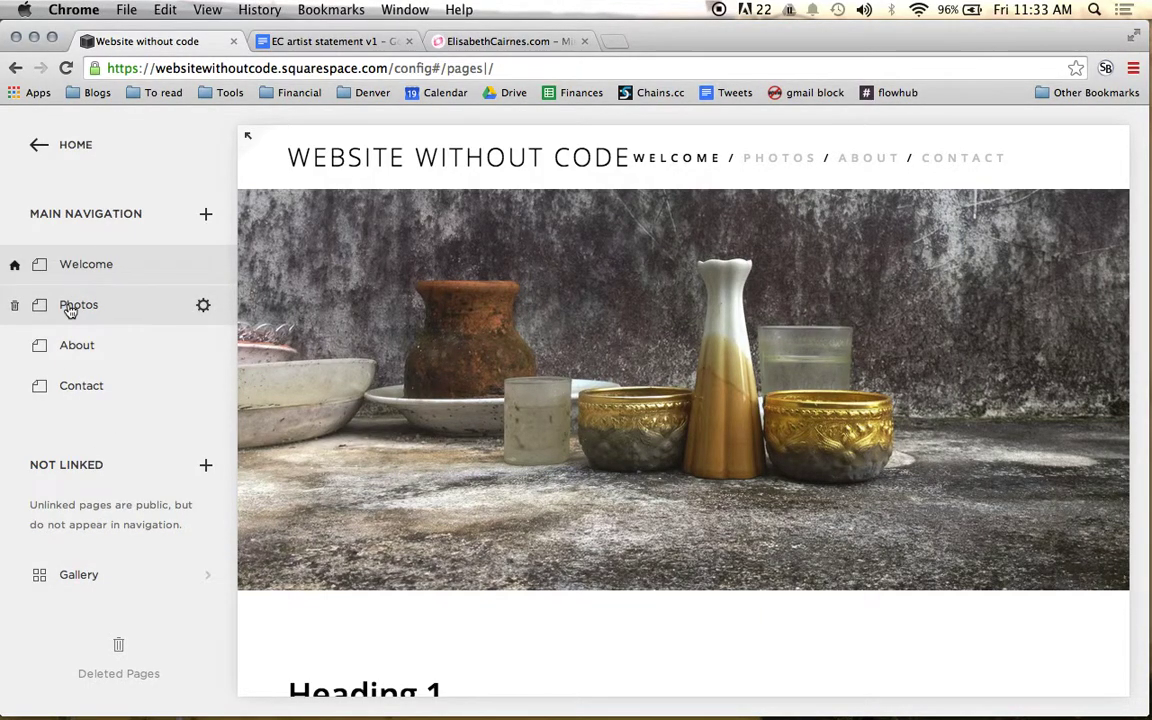
Set the Photos page's layout to Full Width in its page settings and save.
{"action": "left_click", "coordinate": [70, 311]}
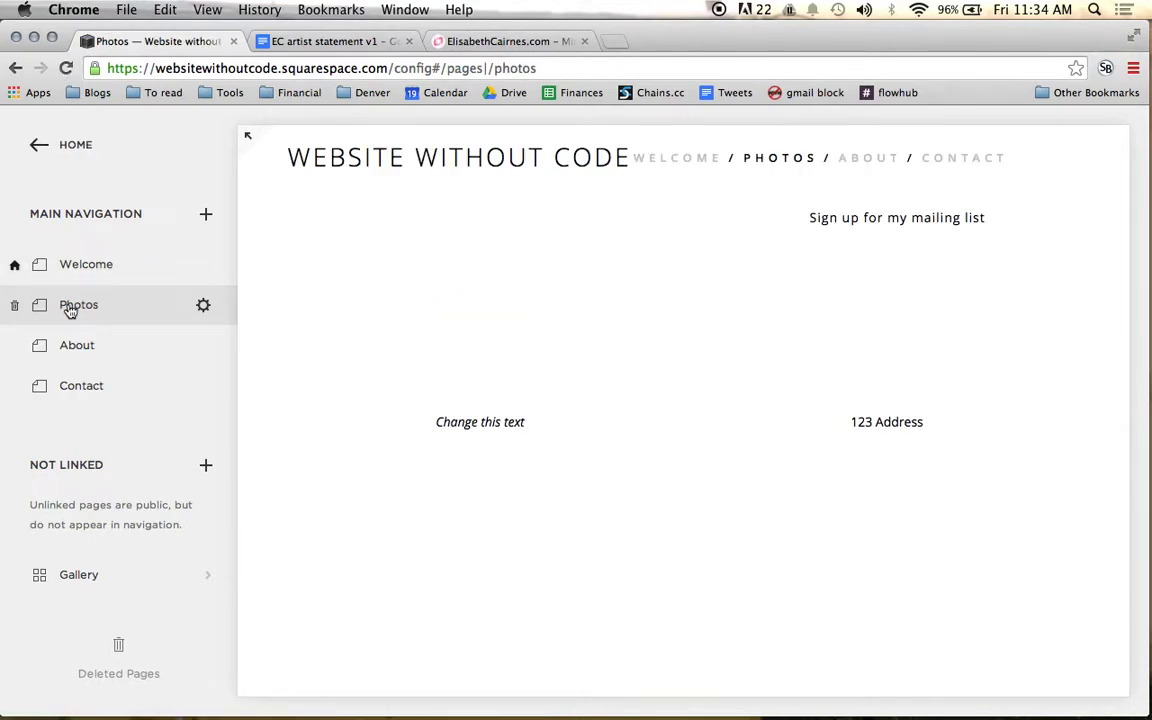
{"action": "mouse_move", "coordinate": [895, 255]}
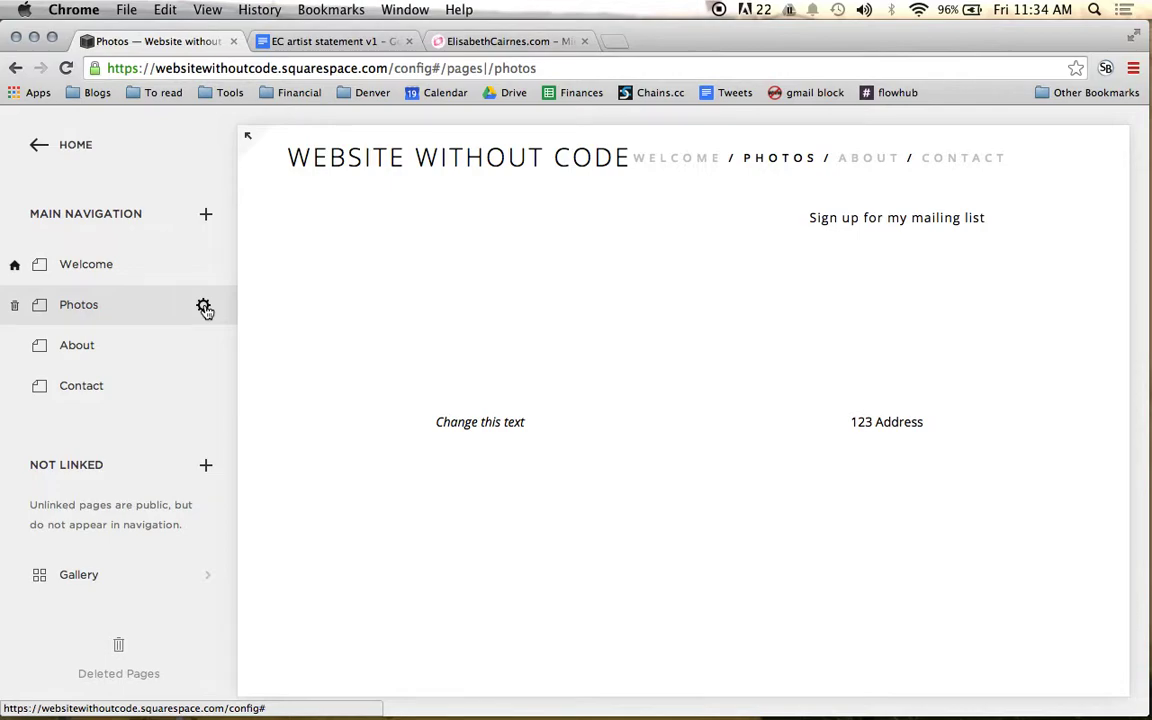
{"action": "left_click", "coordinate": [203, 305]}
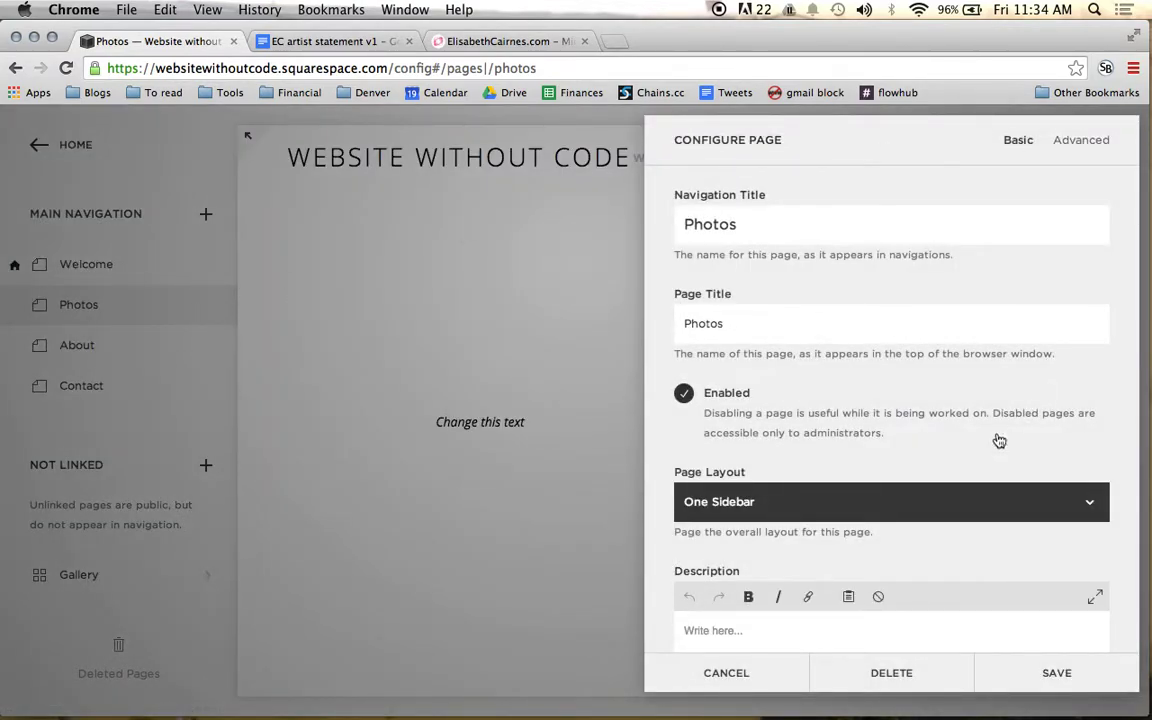
{"action": "left_click", "coordinate": [944, 500]}
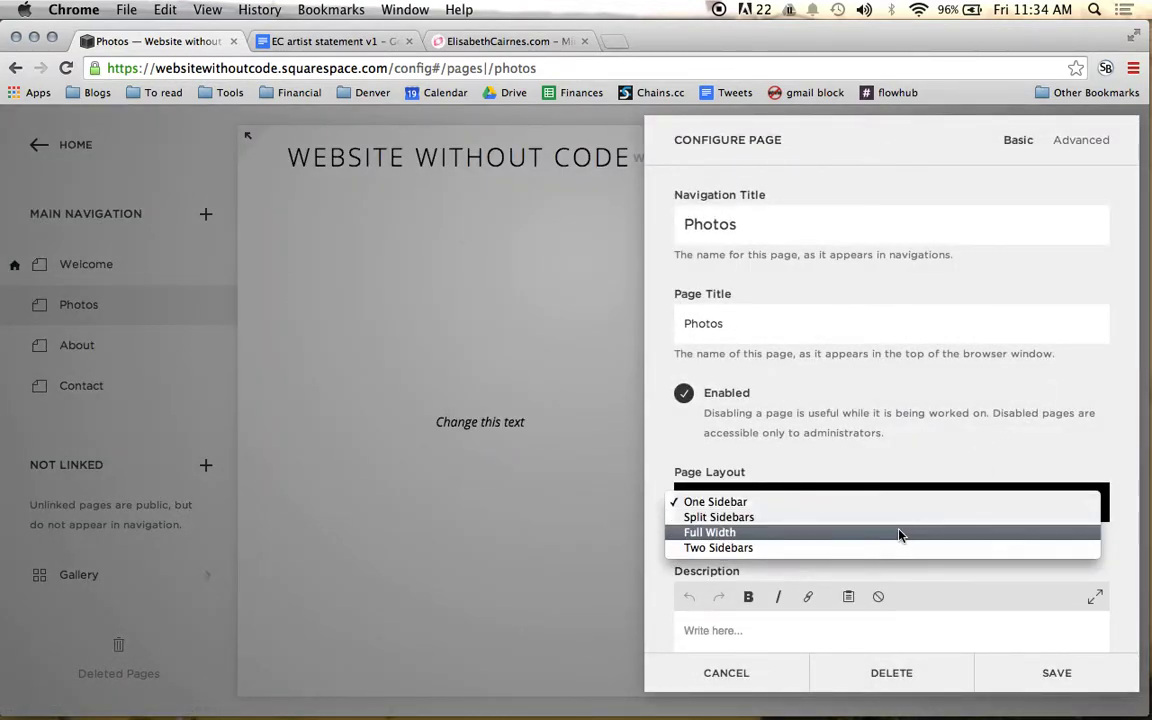
{"action": "left_click", "coordinate": [898, 533]}
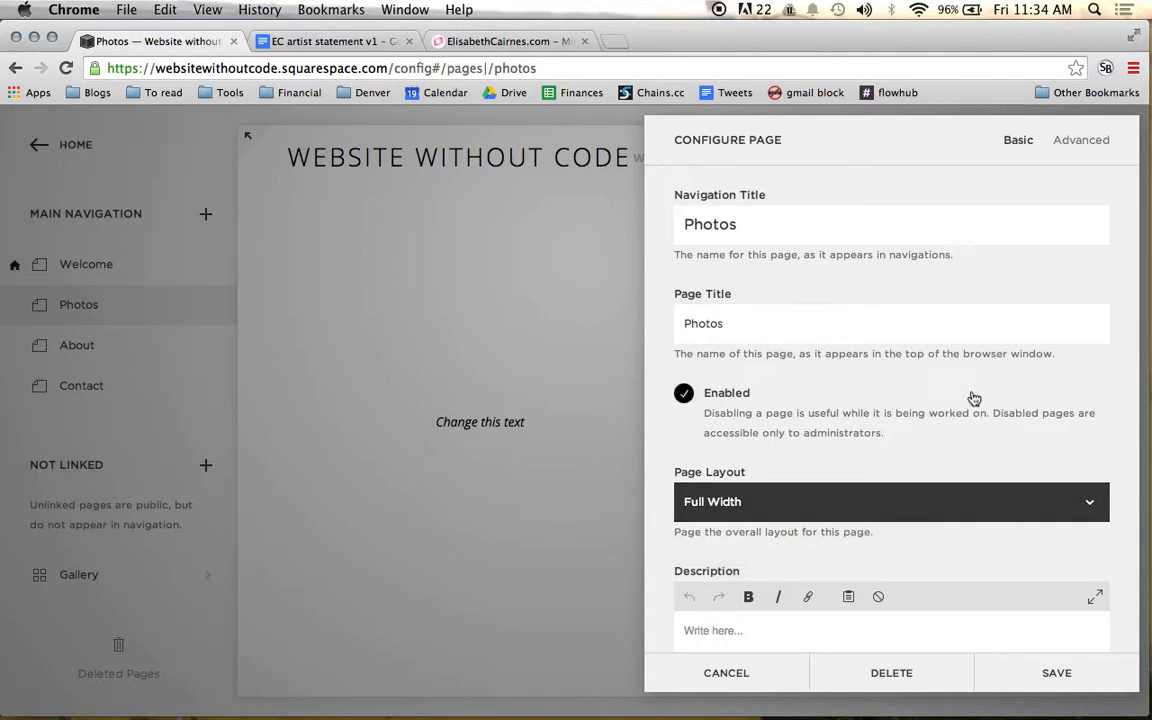
{"action": "scroll", "coordinate": [973, 399], "scroll_direction": "down", "scroll_amount": 10}
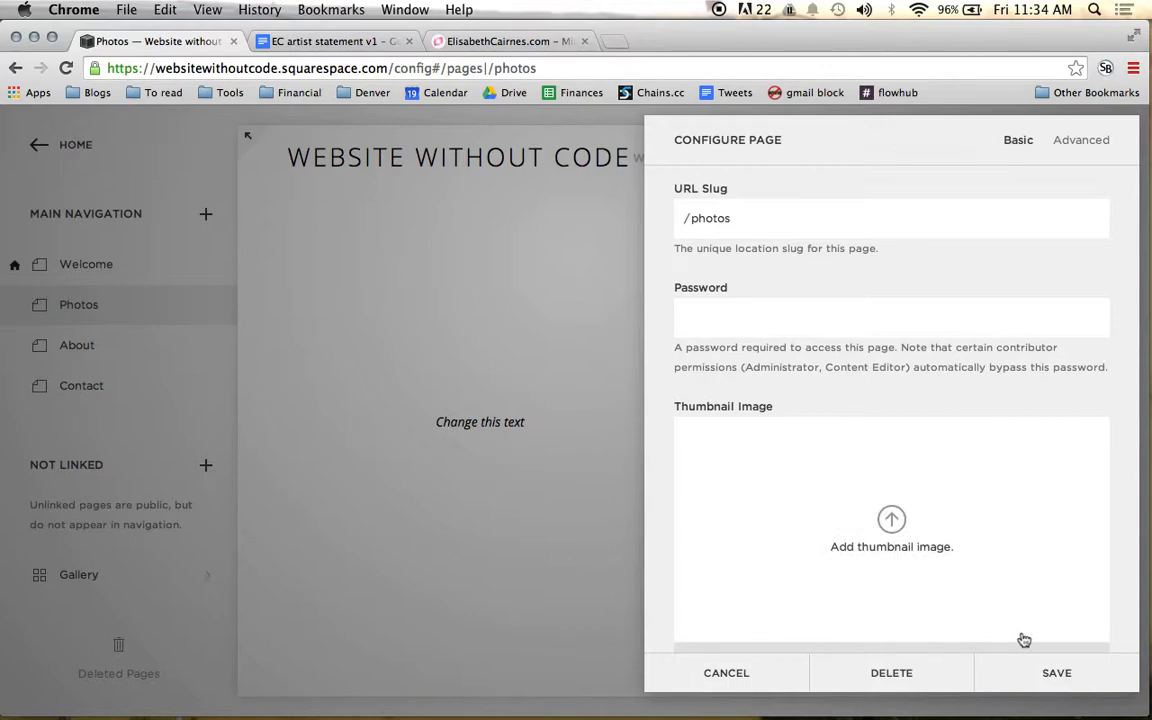
{"action": "left_click", "coordinate": [1045, 672]}
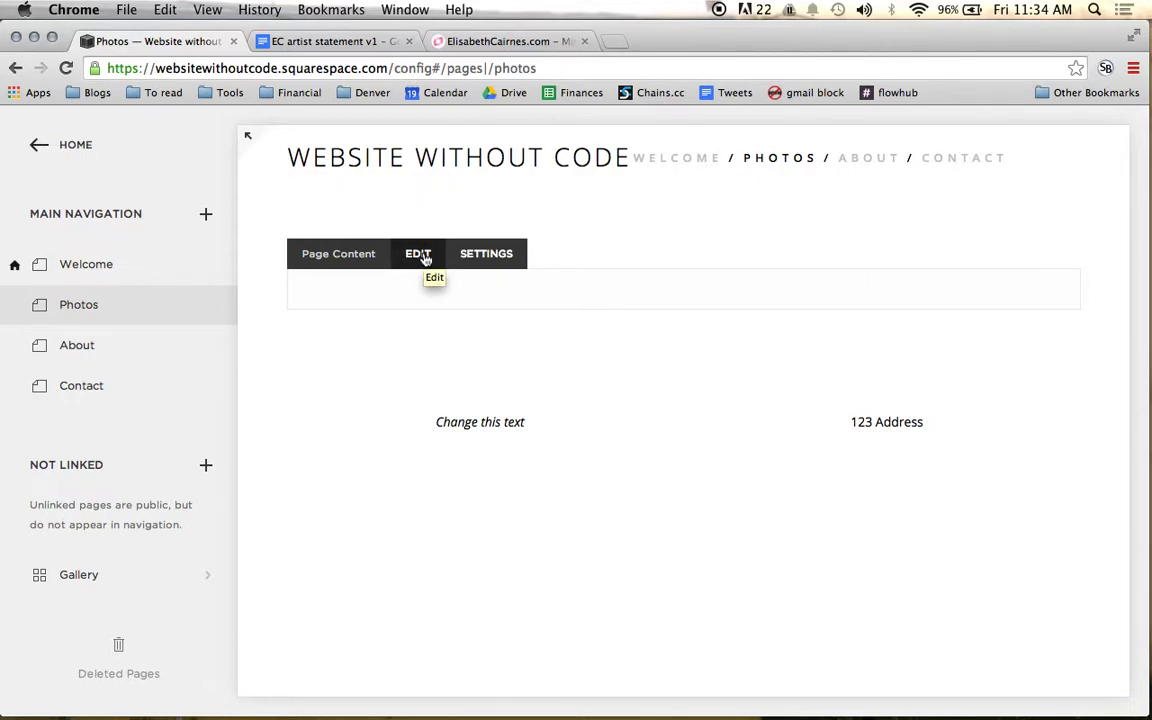
Enter the placeholder text "Test" in the Photos page content and save.
{"action": "left_click", "coordinate": [405, 258]}
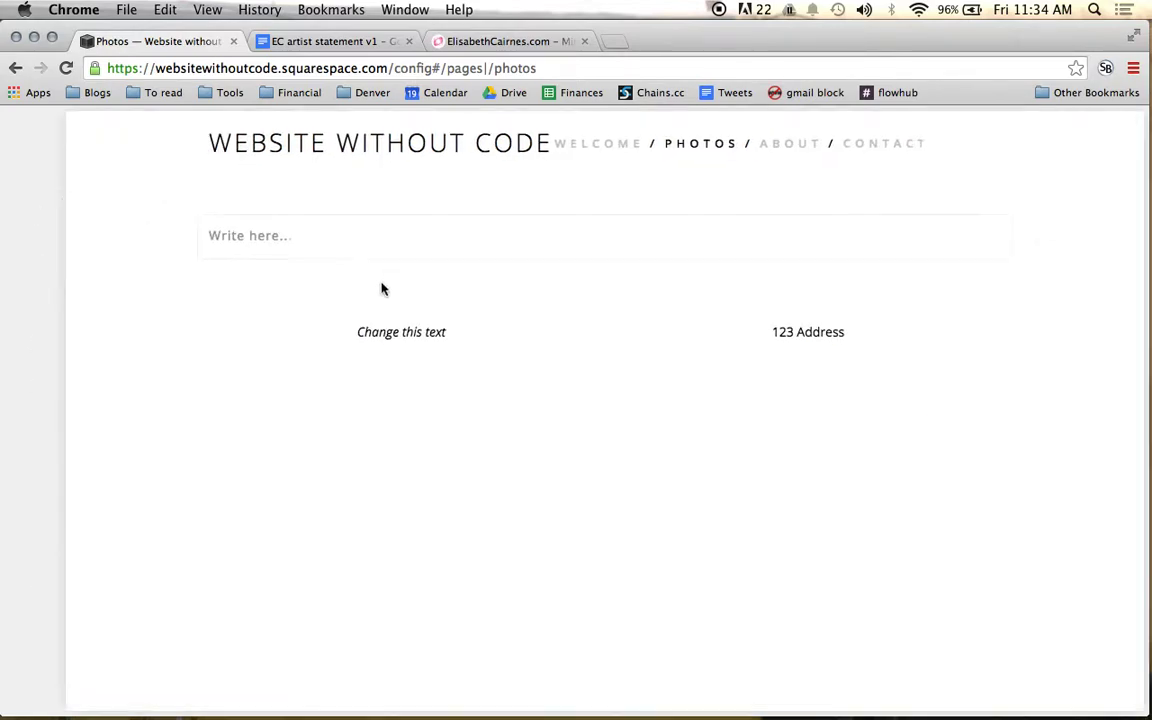
{"action": "left_click", "coordinate": [355, 230]}
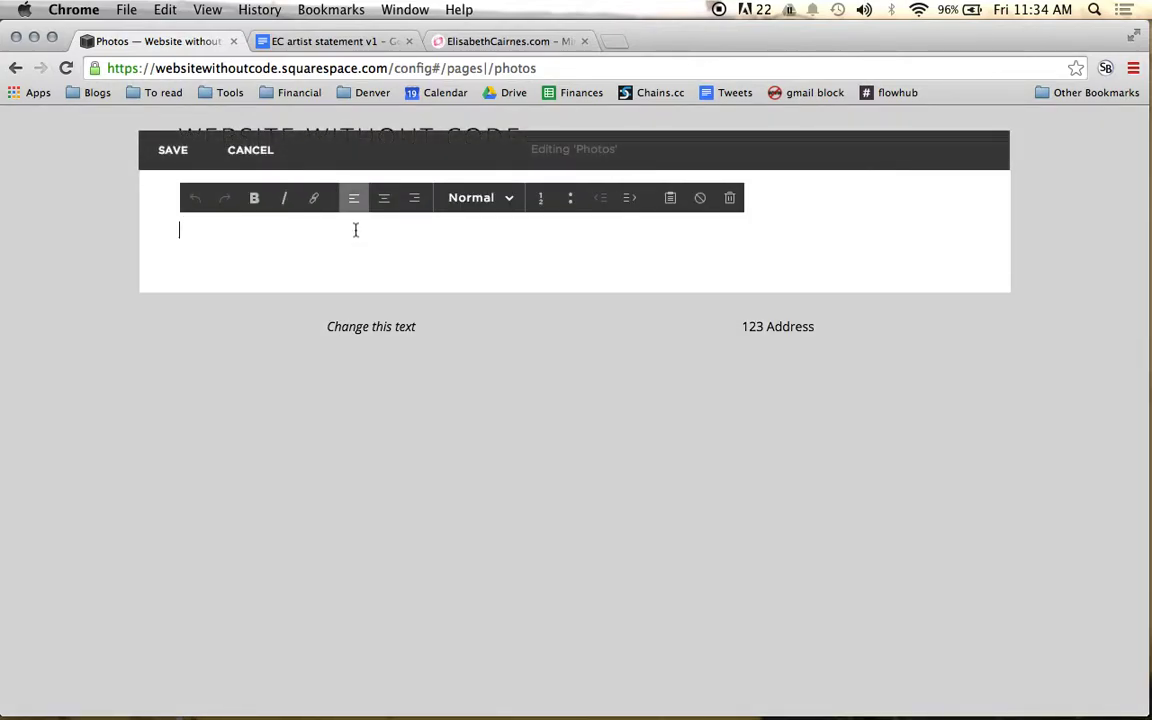
{"action": "left_click", "coordinate": [180, 150]}
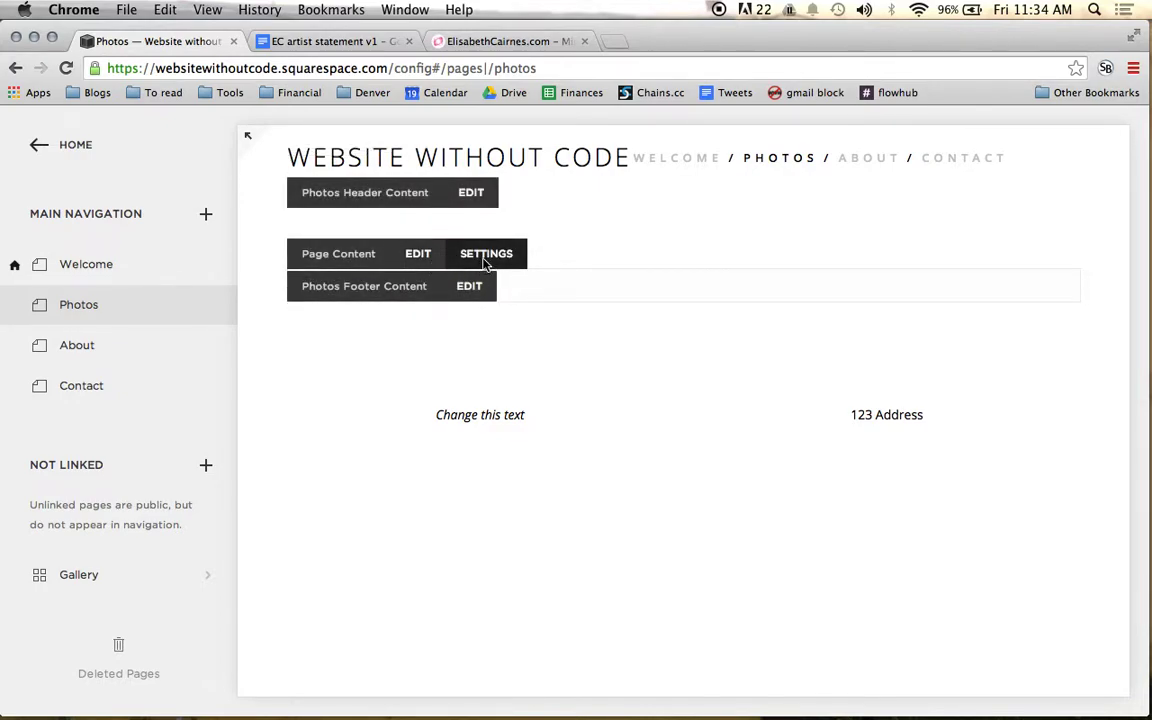
Upload Chair_2.jpg from the Compressed folder under the client's ec.com pictures as the Photos page's thumbnail image and save.
{"action": "left_click", "coordinate": [485, 256]}
{"action": "scroll", "coordinate": [1041, 438], "scroll_direction": "down", "scroll_amount": 10}
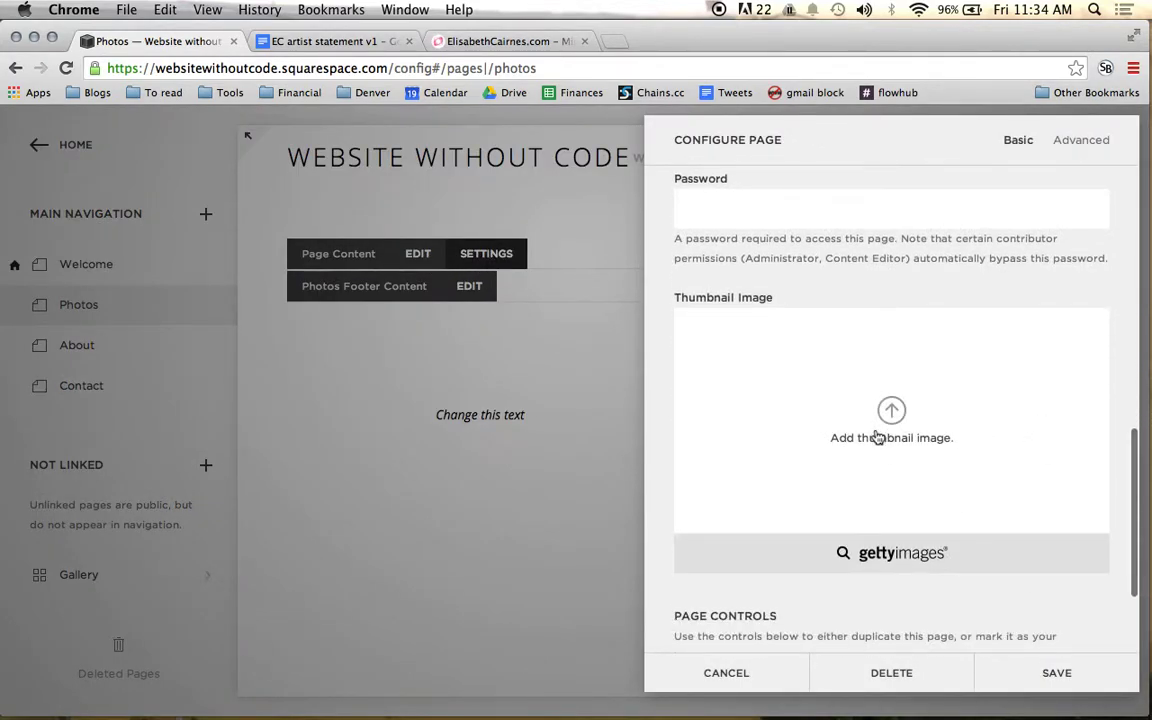
{"action": "left_click", "coordinate": [877, 437]}
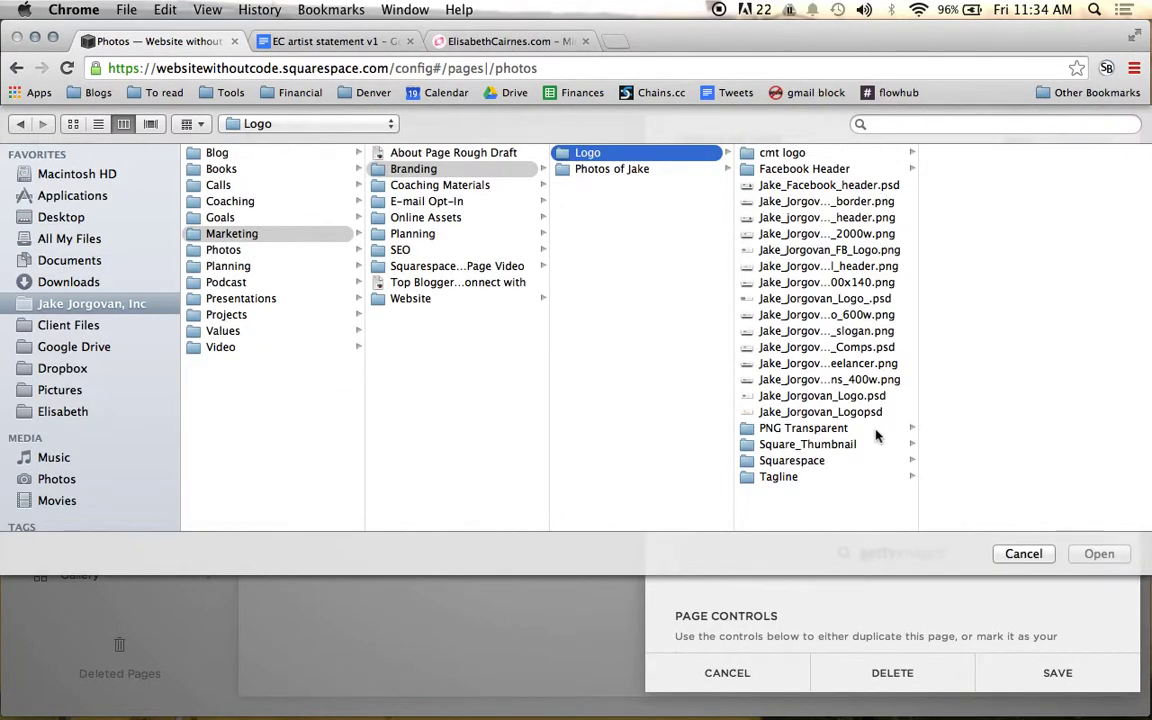
{"action": "left_click", "coordinate": [118, 324]}
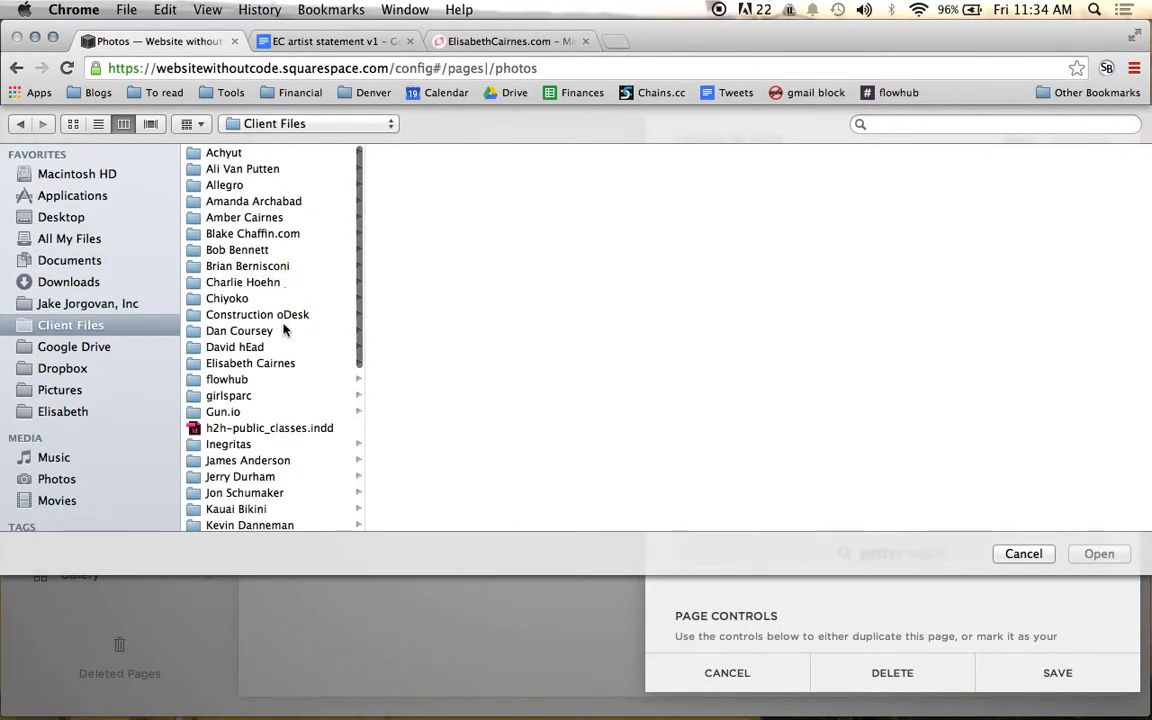
{"action": "left_click", "coordinate": [265, 362]}
{"action": "key", "text": "Right"}
{"action": "key", "text": "Down"}
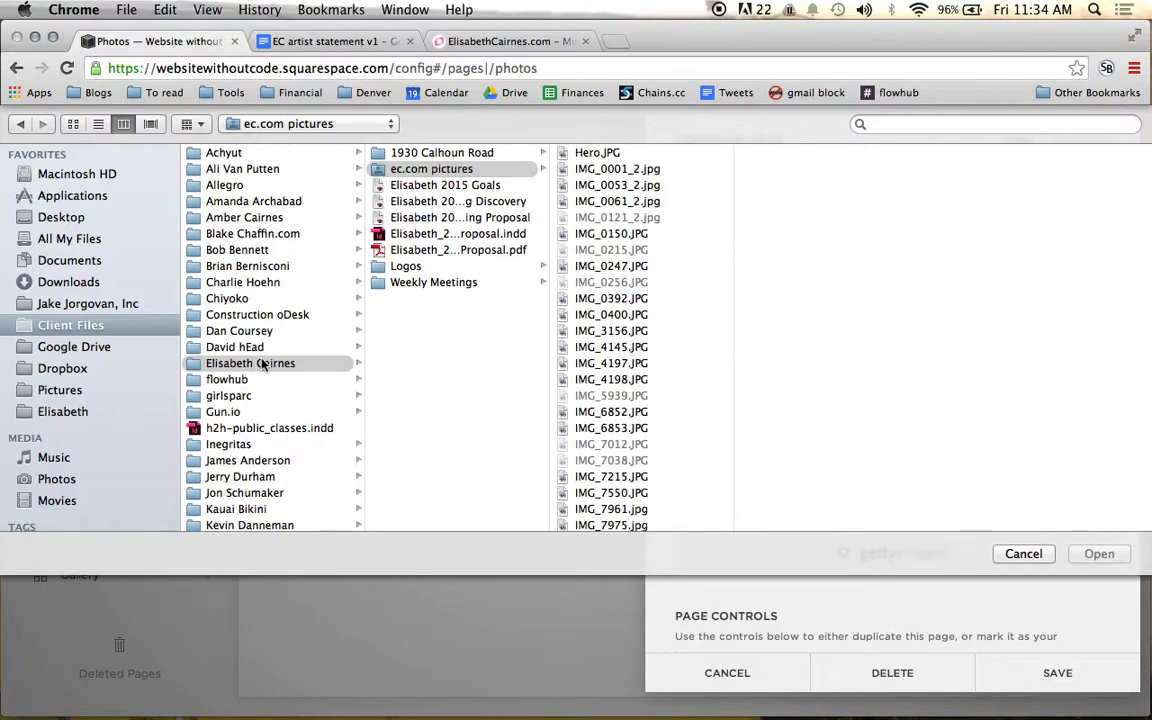
{"action": "key", "text": "Right"}
{"action": "key", "text": "Right"}
{"action": "key", "text": "Right"}
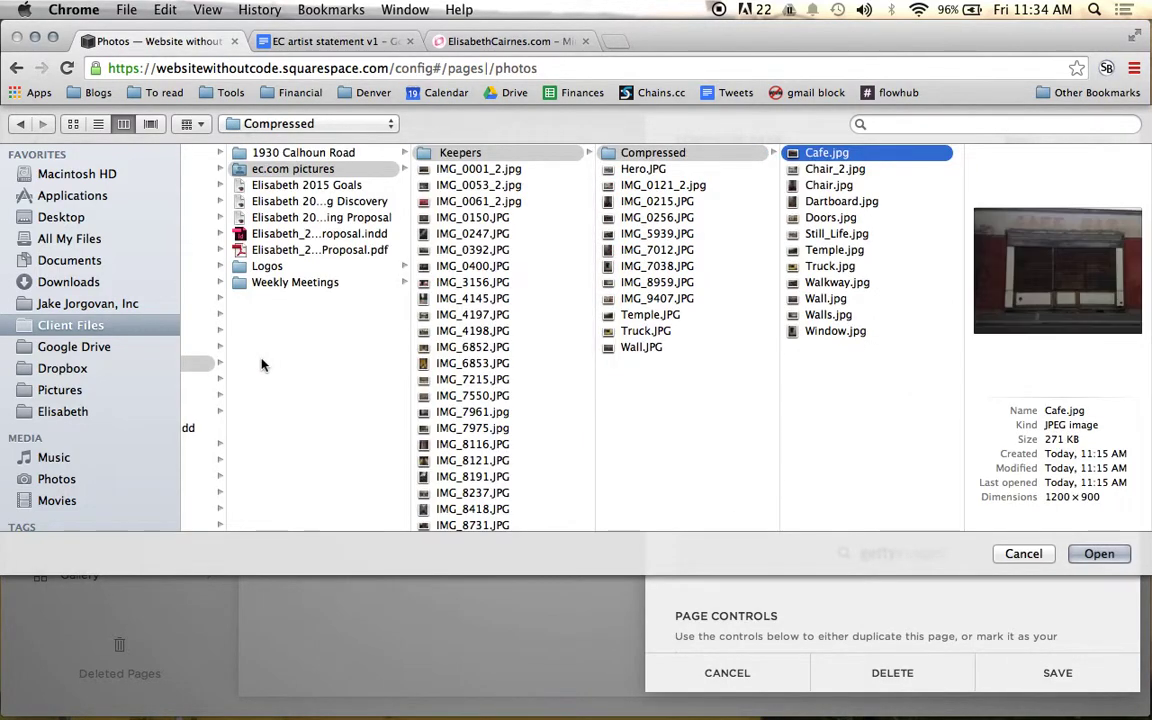
{"action": "key", "text": "Down"}
{"action": "key", "text": "Return"}
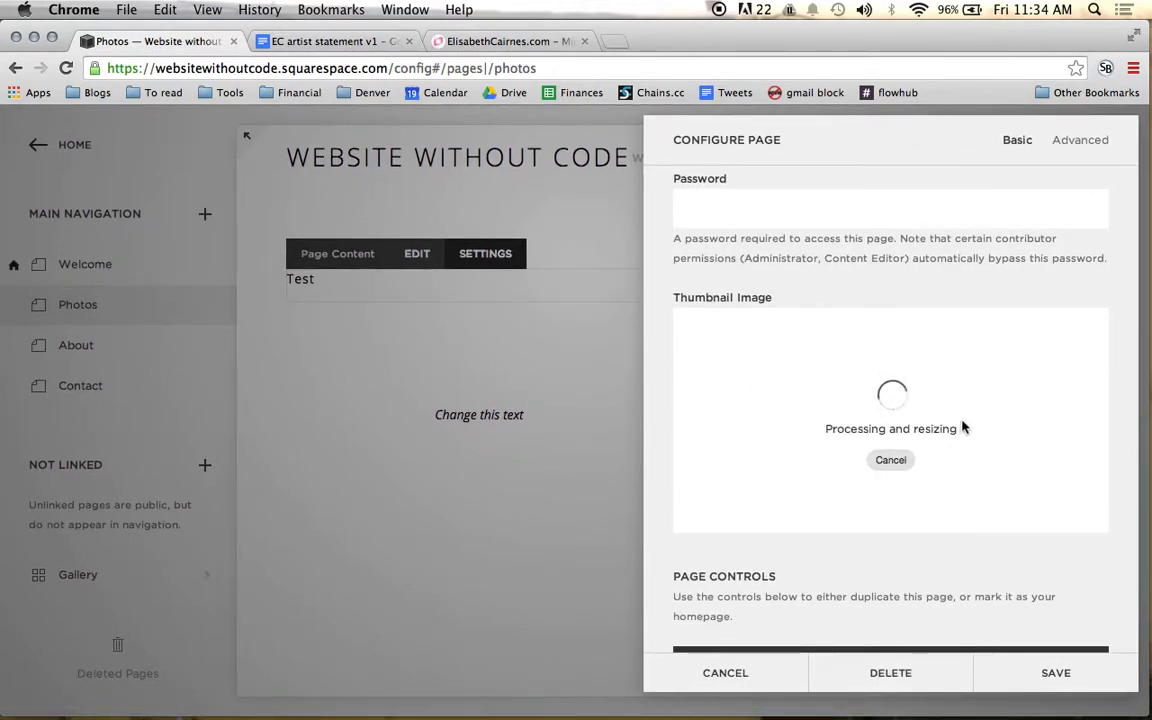
{"action": "left_click", "coordinate": [1093, 680]}
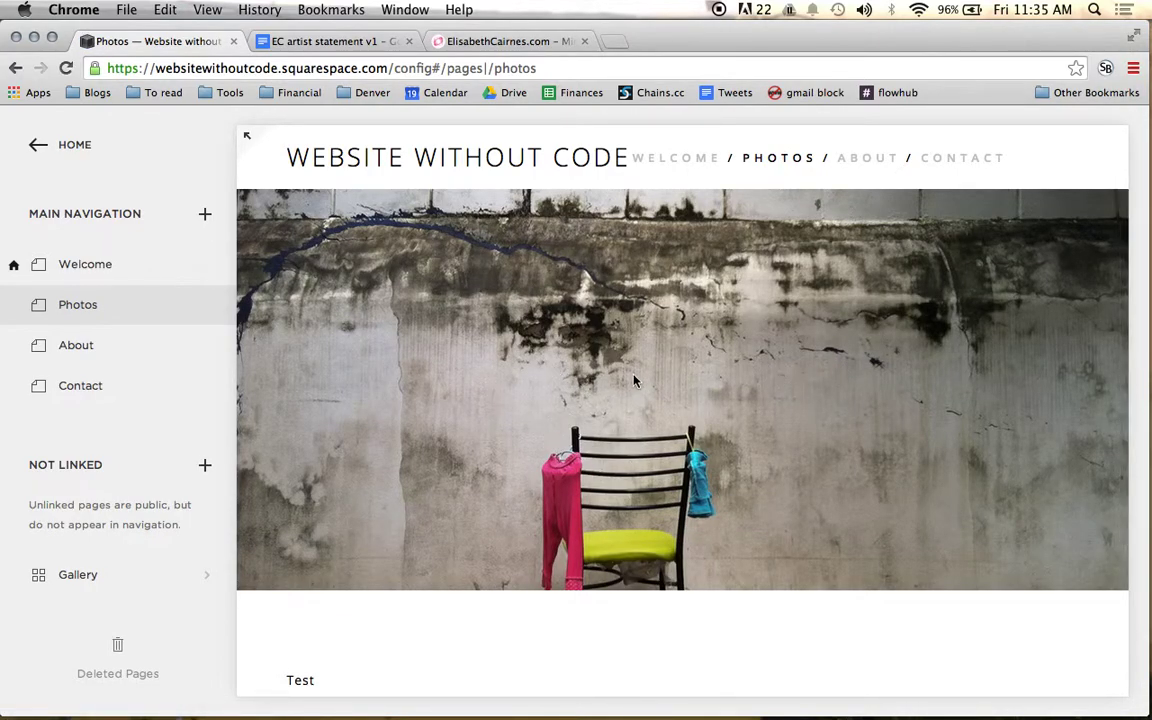
Remove the thumbnail image from the Photos page's settings and save.
{"action": "mouse_move", "coordinate": [198, 302]}
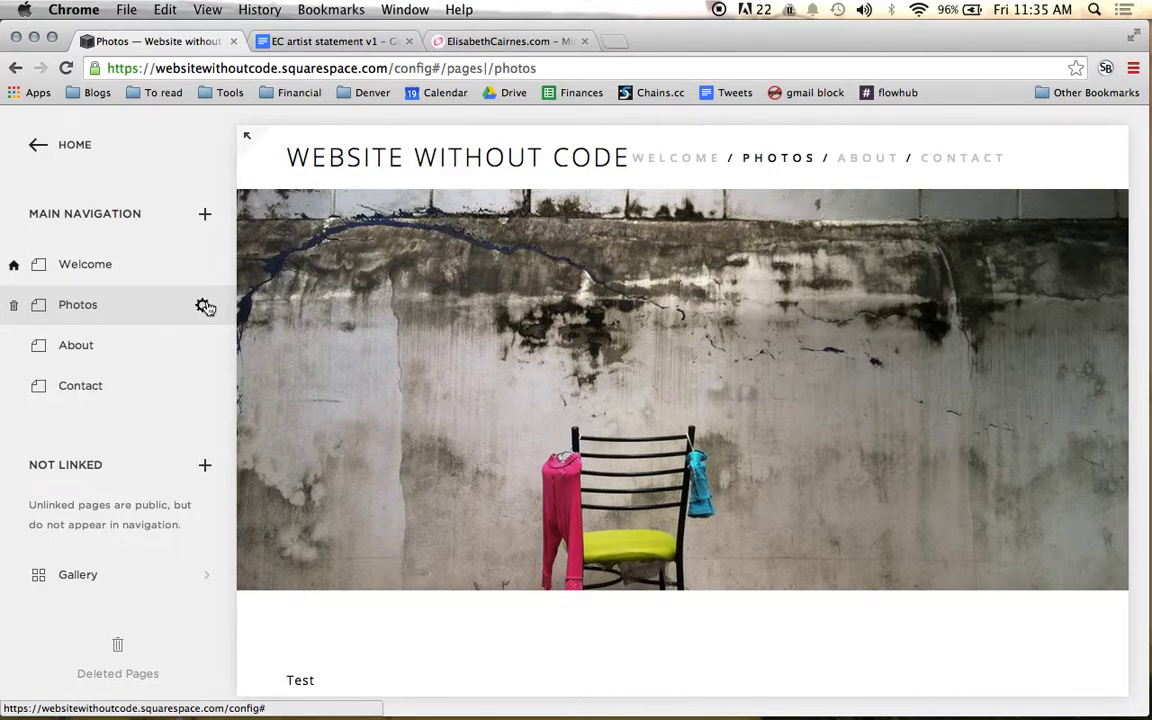
{"action": "left_click", "coordinate": [205, 306]}
{"action": "scroll", "coordinate": [831, 302], "scroll_direction": "down", "scroll_amount": 10}
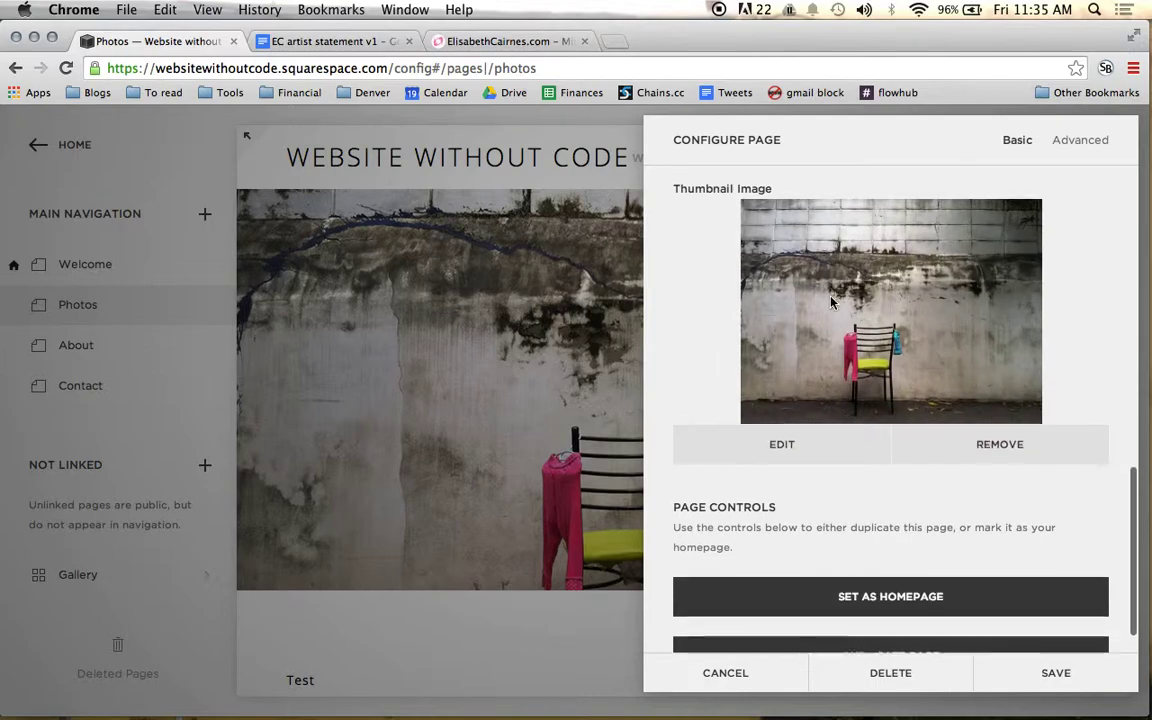
{"action": "left_click", "coordinate": [1000, 445]}
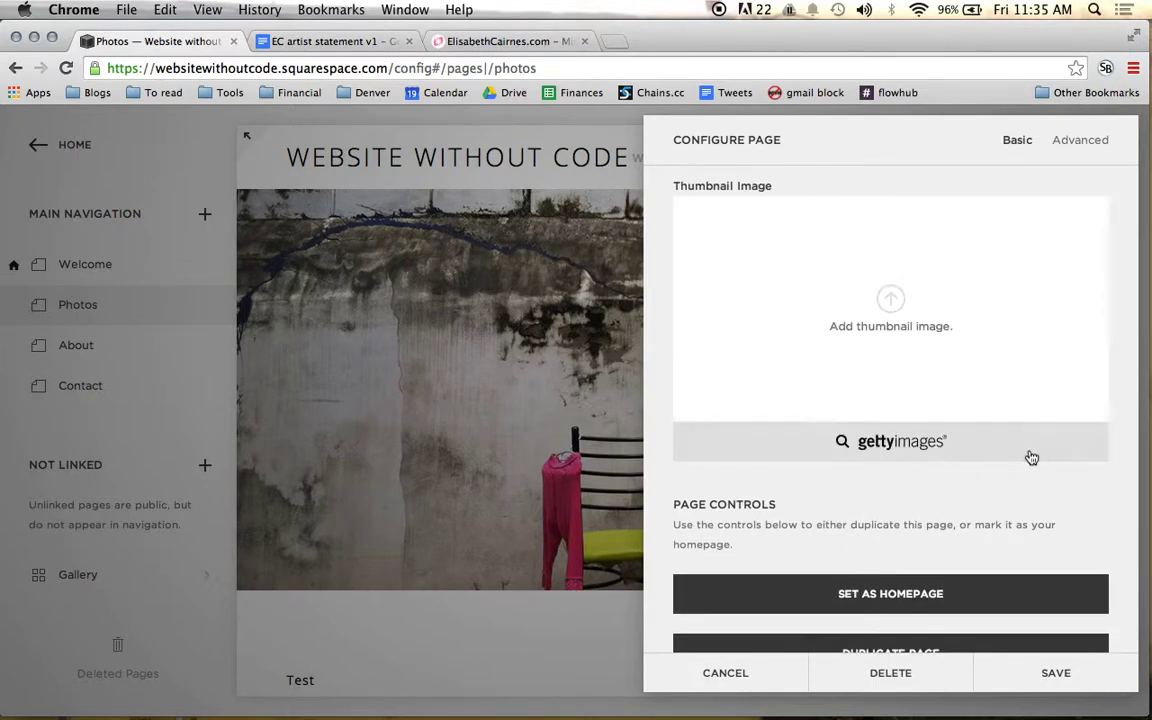
{"action": "left_click", "coordinate": [1093, 675]}
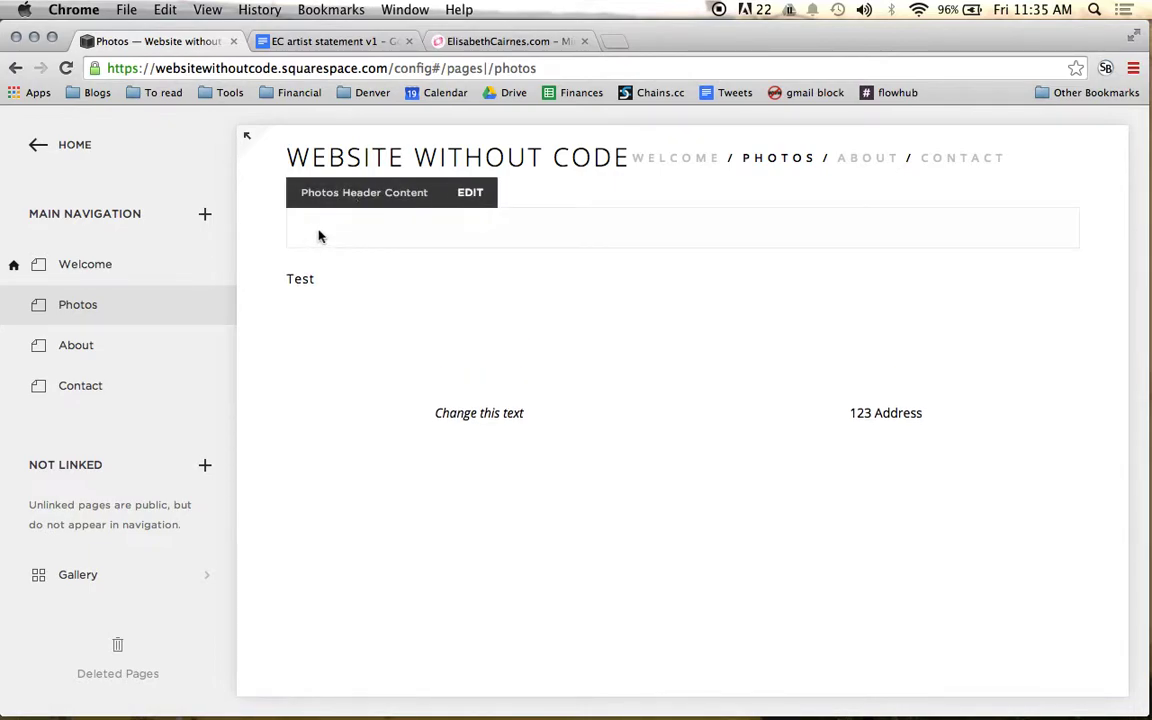
Replace the Photos page's text with "Photography" formatted as Heading 1 and save.
{"action": "left_click", "coordinate": [416, 254]}
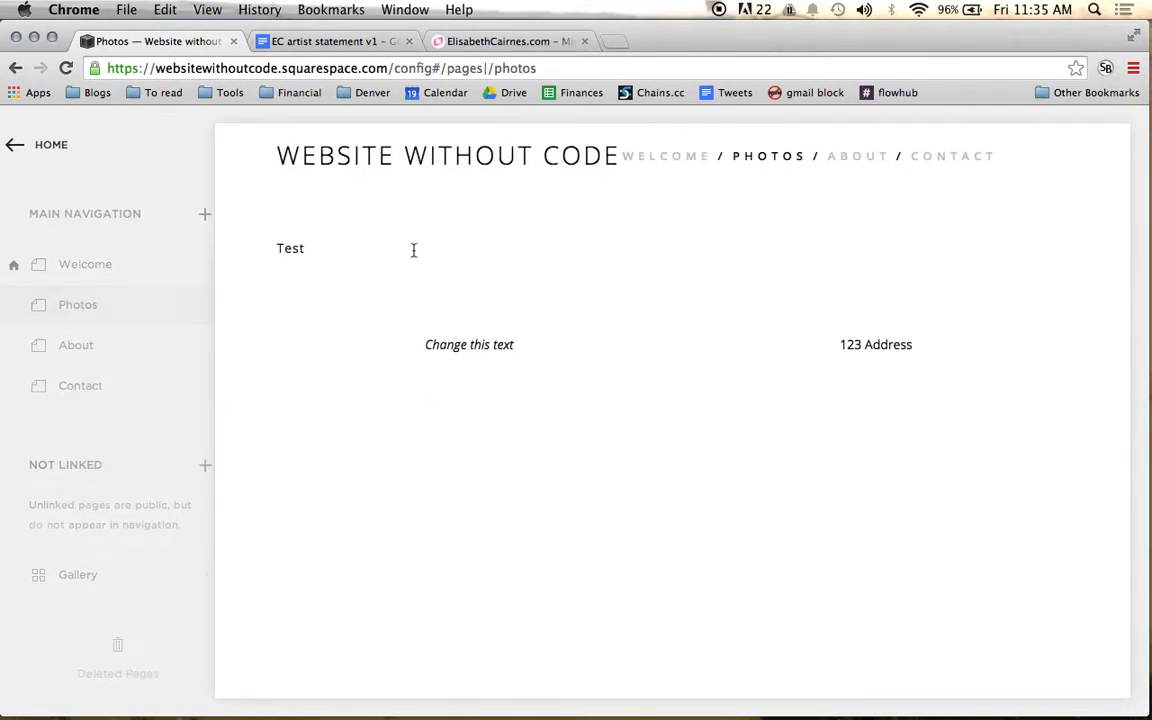
{"action": "key", "text": "super+a"}
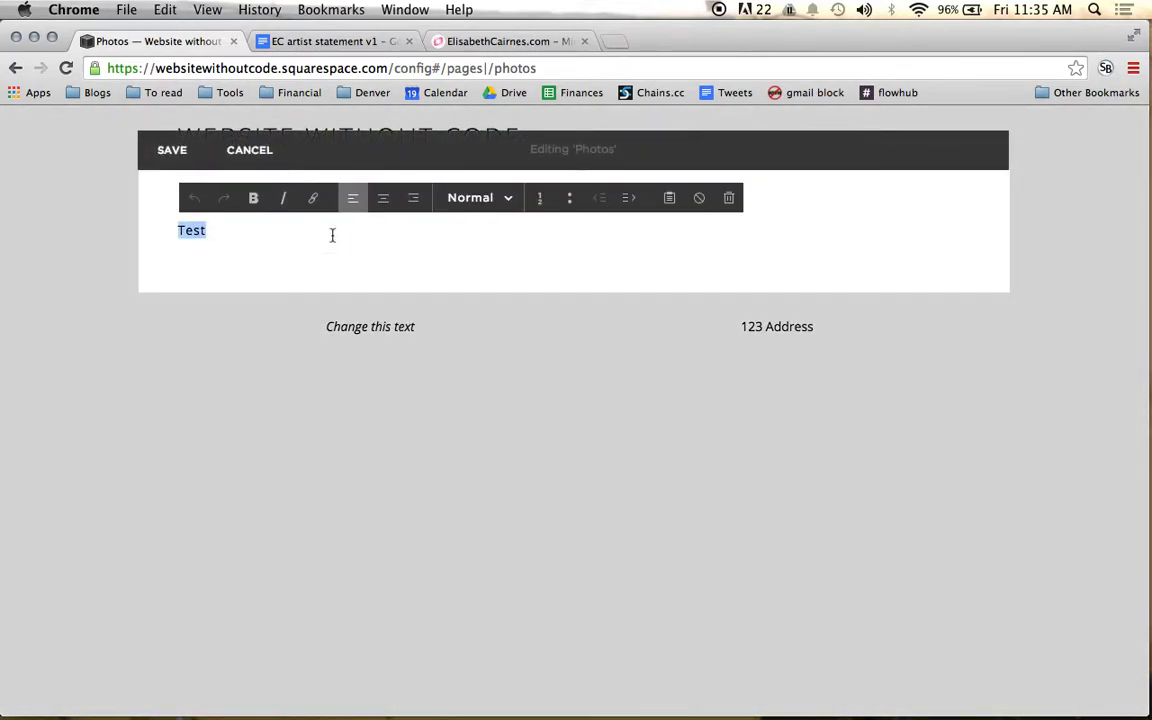
{"action": "type", "text": "Photos"}
{"action": "key", "text": "super+a"}
{"action": "left_click", "coordinate": [476, 199]}
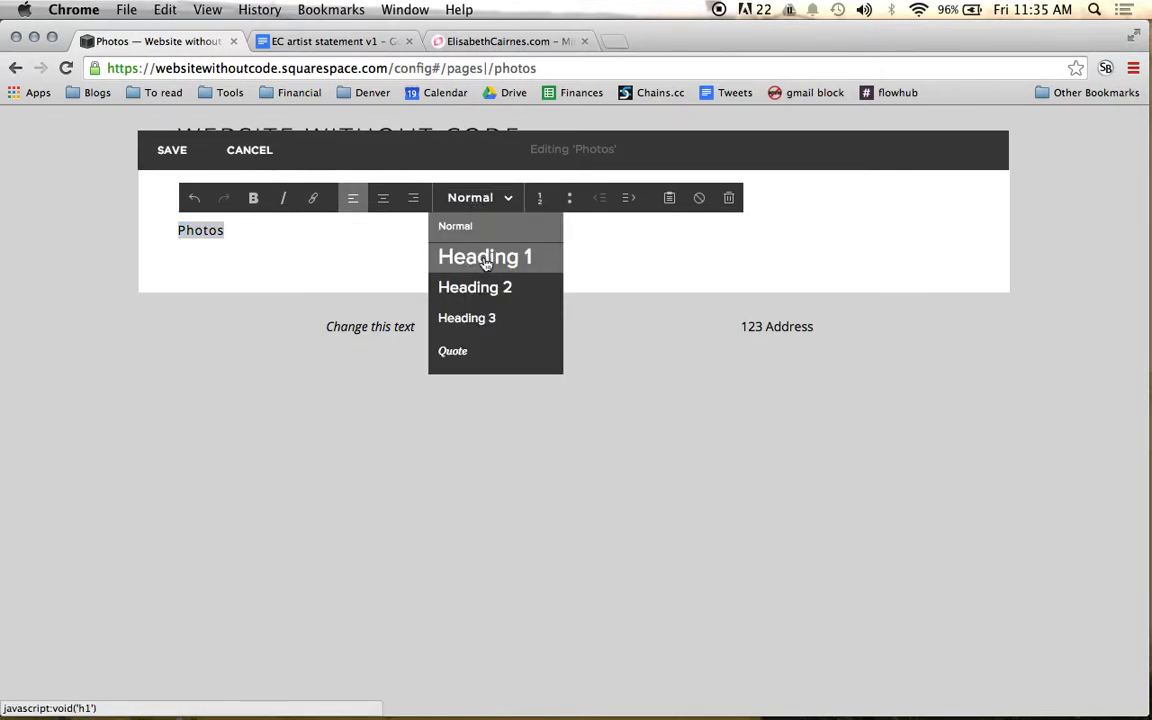
{"action": "left_click", "coordinate": [485, 258]}
{"action": "left_click", "coordinate": [306, 239]}
{"action": "key", "text": "BackSpace"}
{"action": "type", "text": "graphy"}
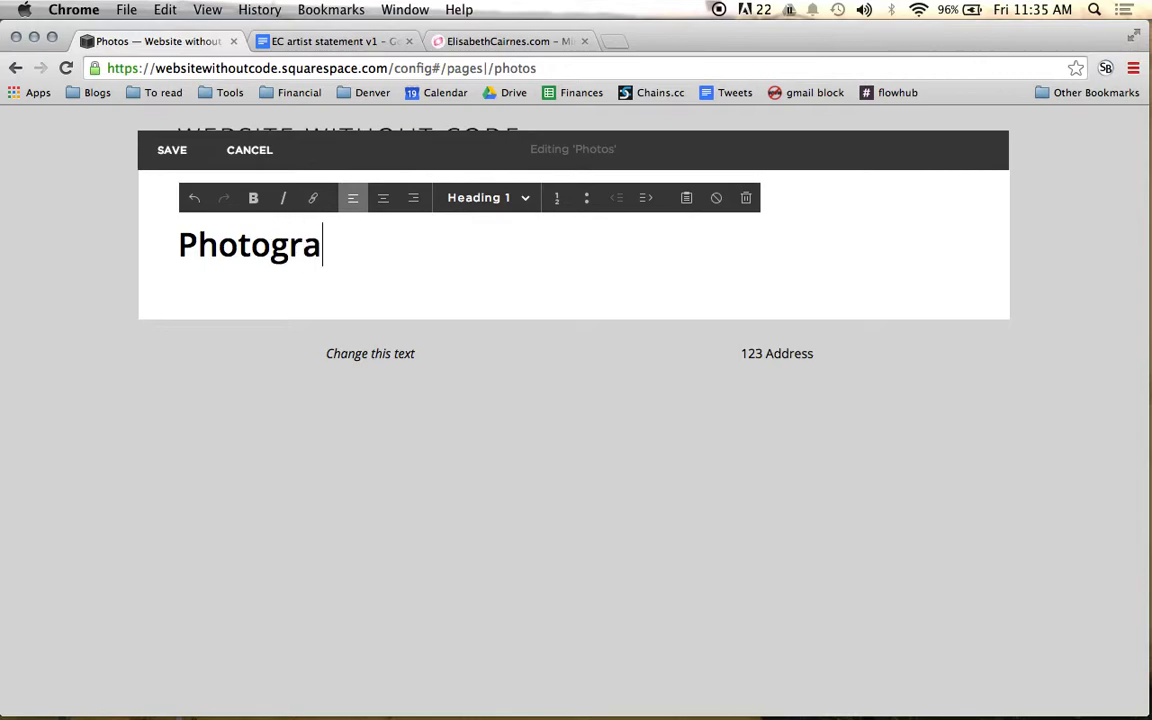
{"action": "left_click", "coordinate": [170, 160]}
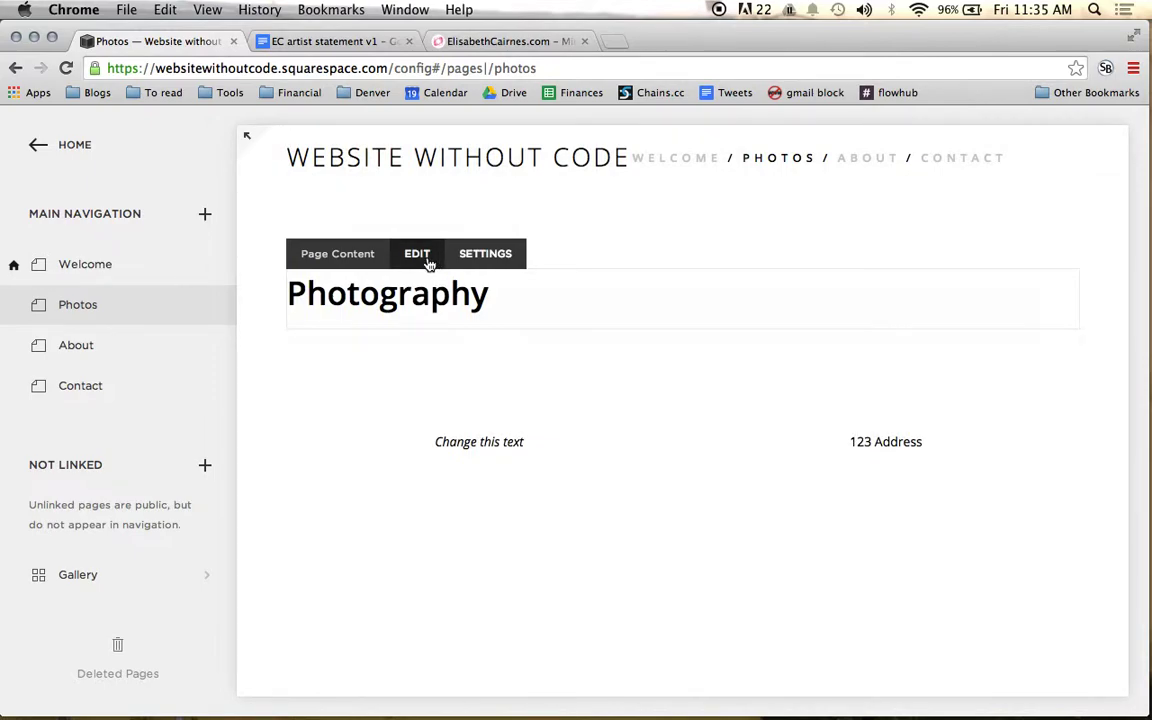
Center the Photography heading on the page and save.
{"action": "left_click", "coordinate": [427, 258]}
{"action": "double_click", "coordinate": [359, 263]}
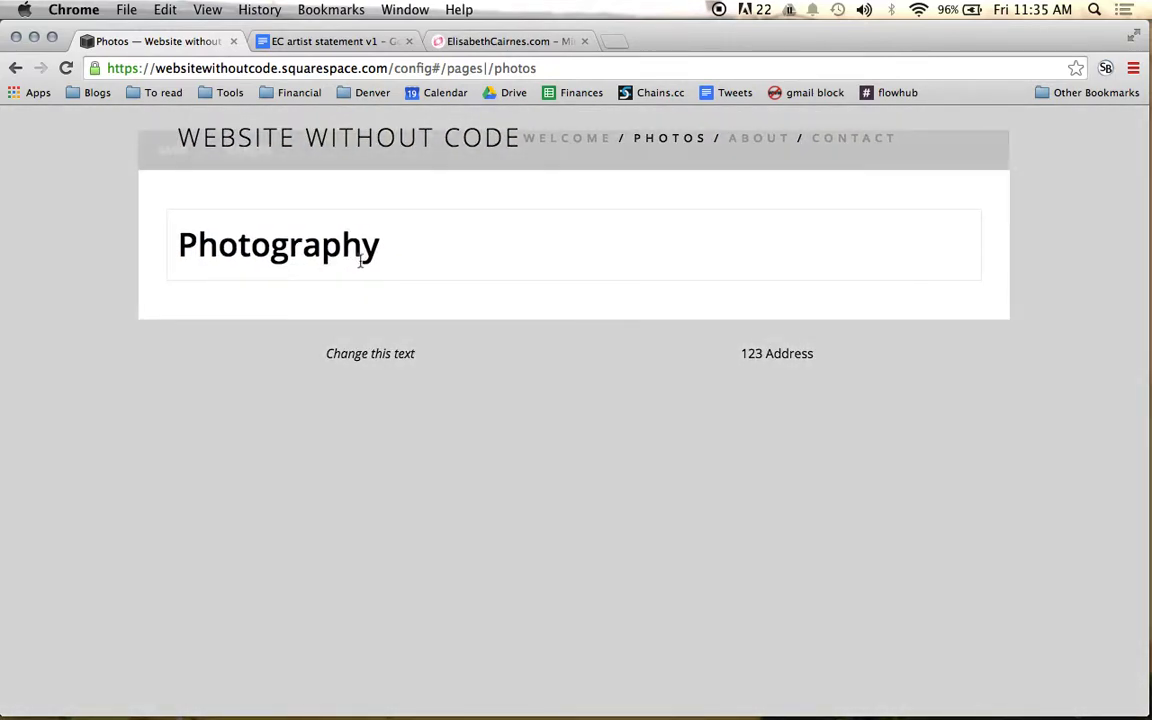
{"action": "left_click", "coordinate": [384, 199]}
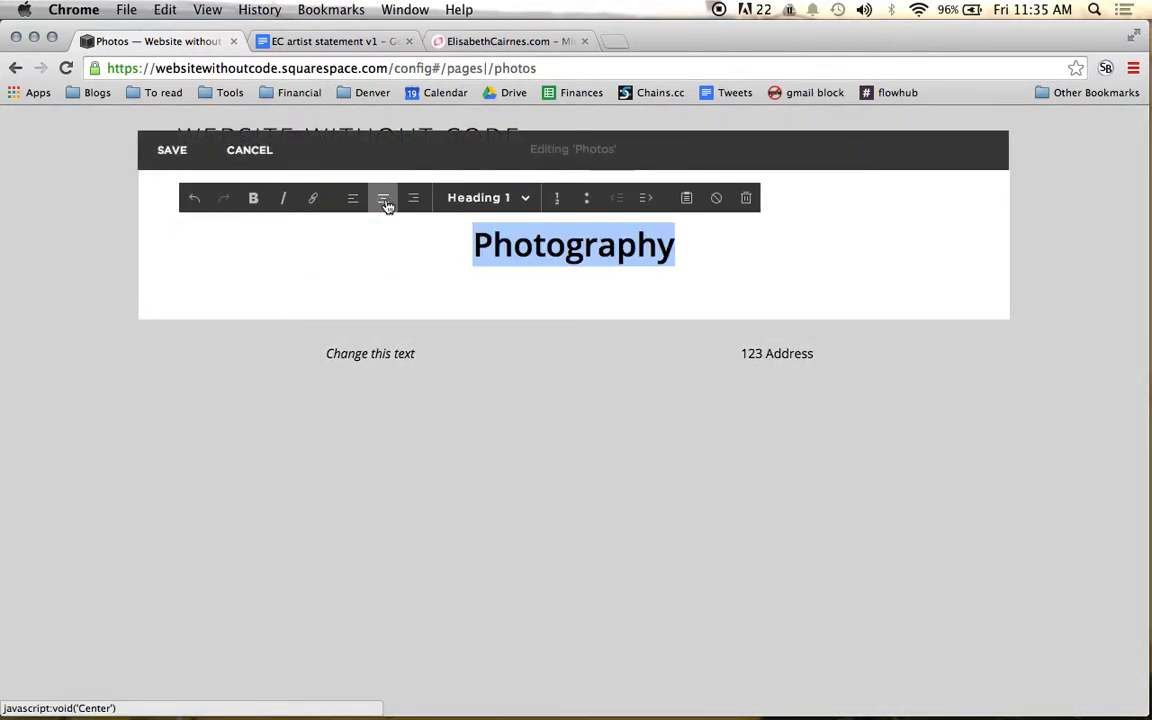
{"action": "left_click", "coordinate": [442, 244]}
{"action": "left_click", "coordinate": [174, 152]}
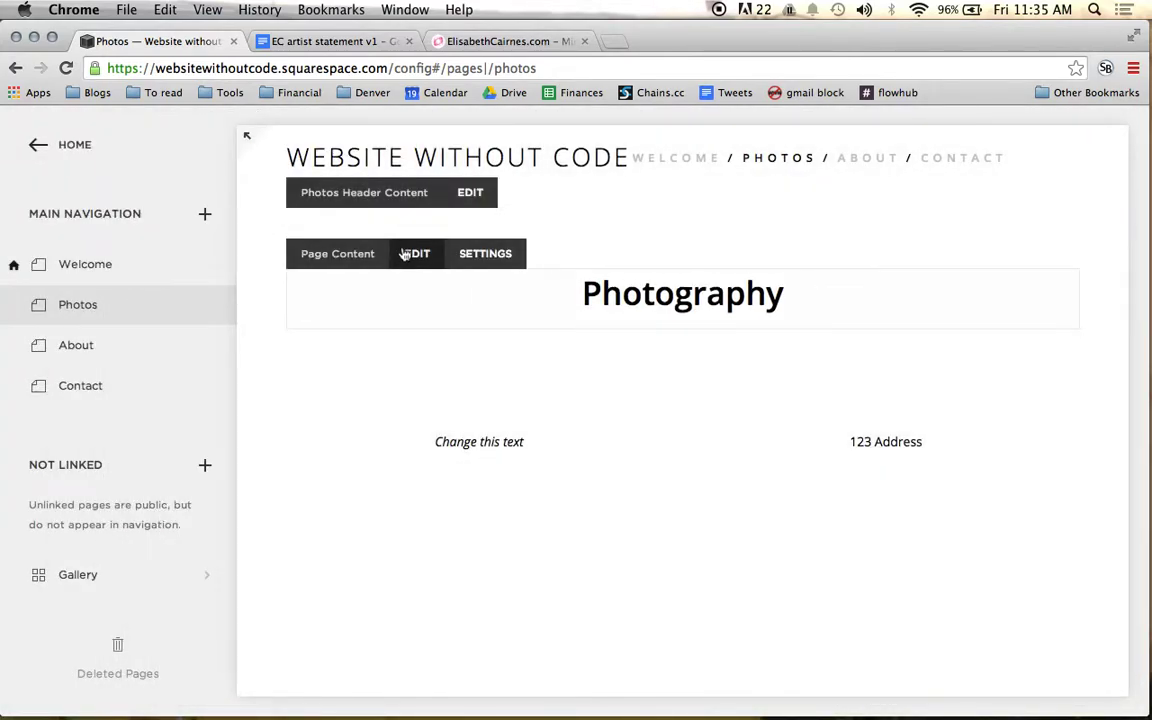
Insert a Wall summary block below the Photography heading and select Gallery as the collection it features.
{"action": "left_click", "coordinate": [405, 255]}
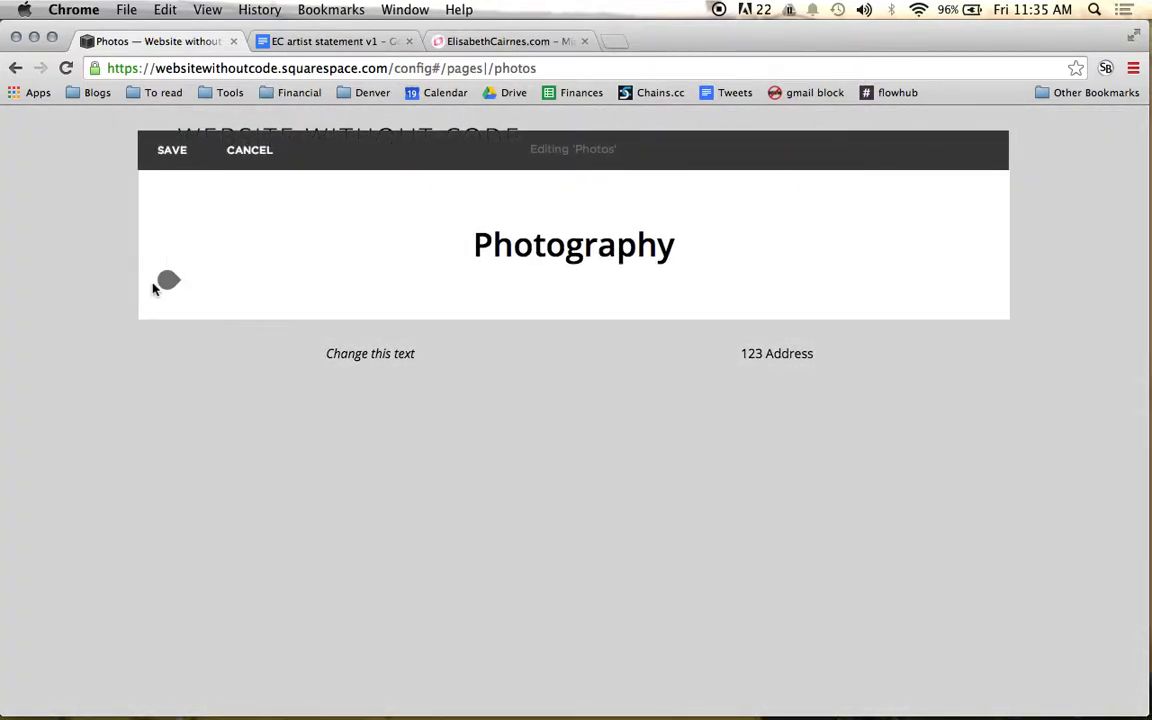
{"action": "mouse_move", "coordinate": [161, 288]}
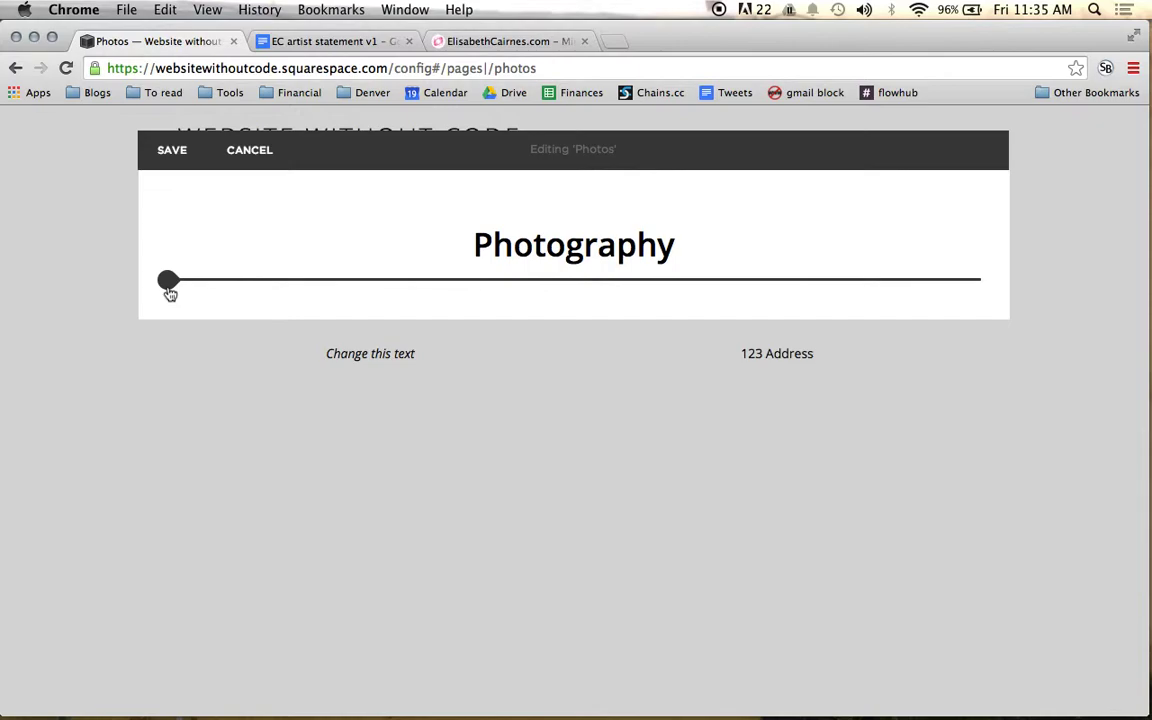
{"action": "left_click", "coordinate": [169, 282]}
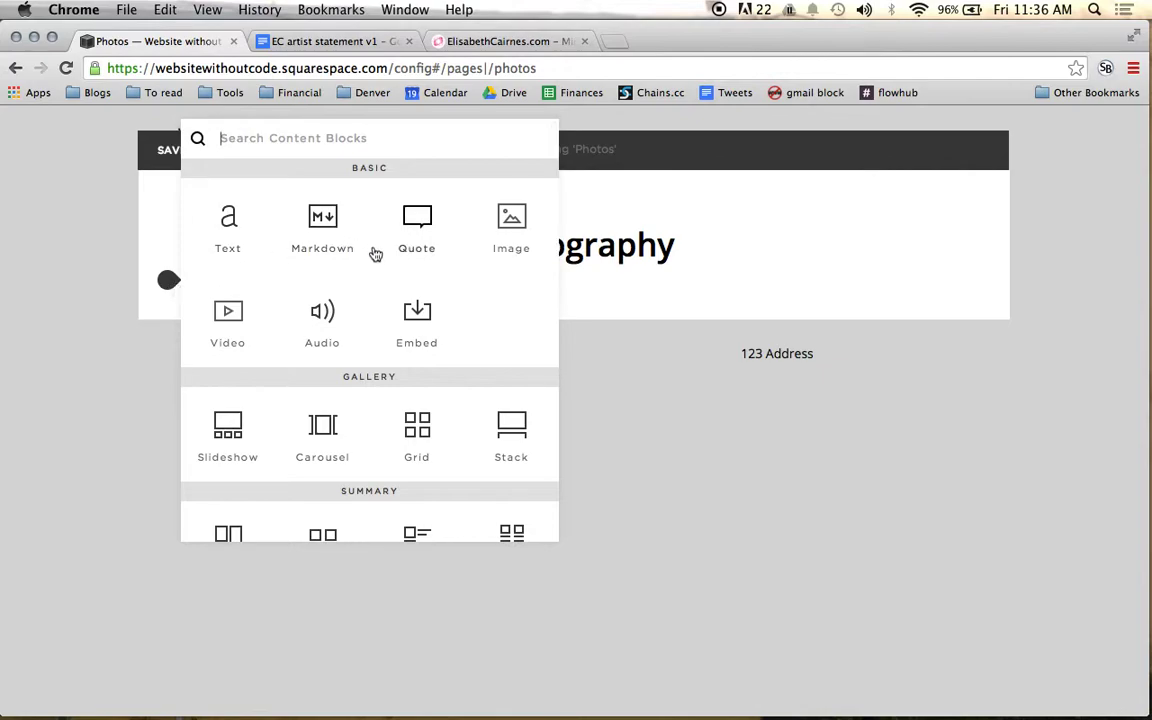
{"action": "scroll", "coordinate": [375, 252], "scroll_direction": "down", "scroll_amount": 2}
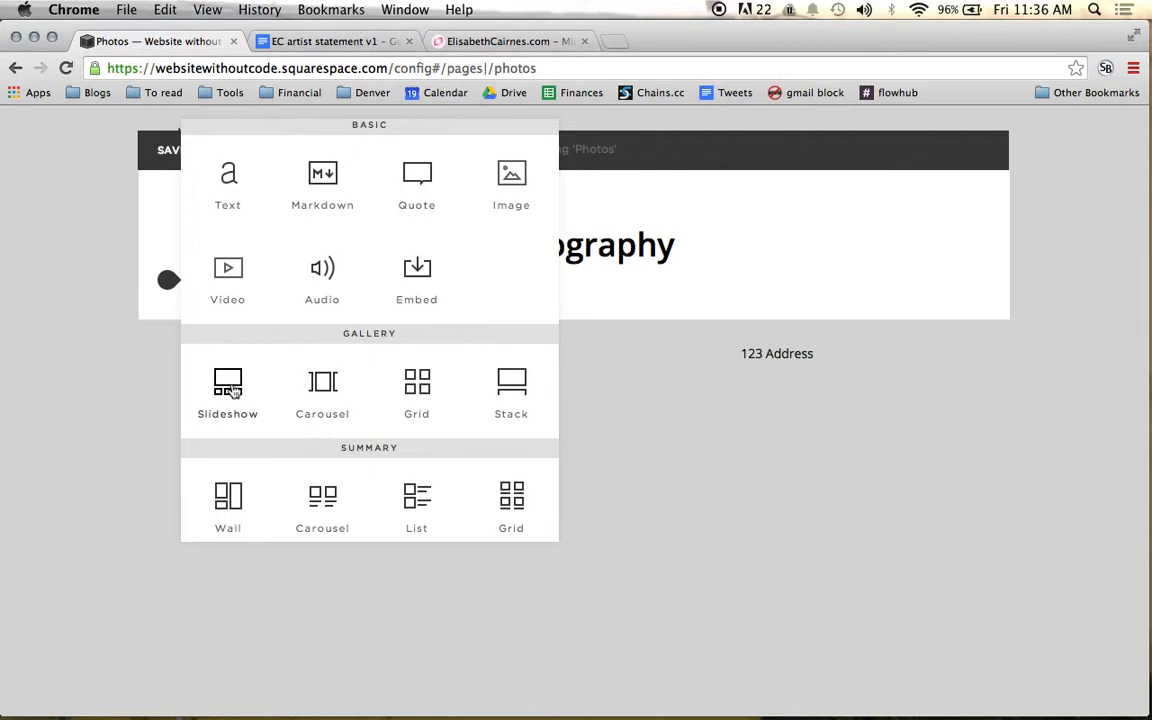
{"action": "scroll", "coordinate": [230, 388], "scroll_direction": "down", "scroll_amount": 1}
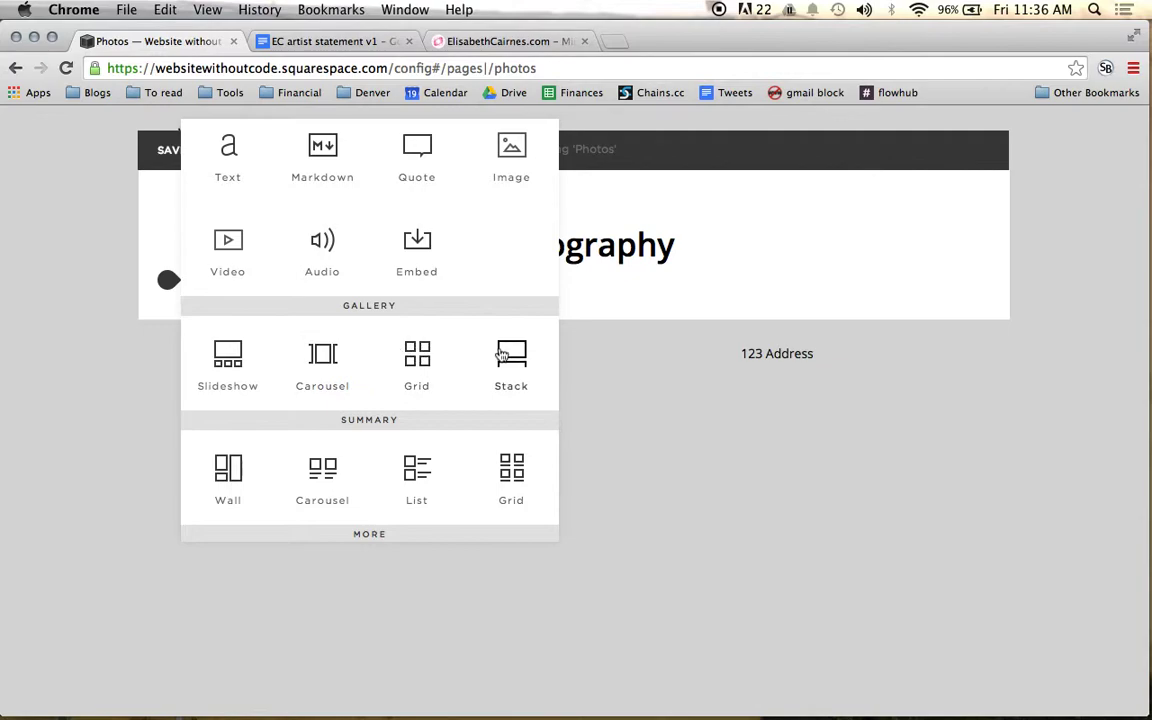
{"action": "scroll", "coordinate": [502, 355], "scroll_direction": "down", "scroll_amount": 1}
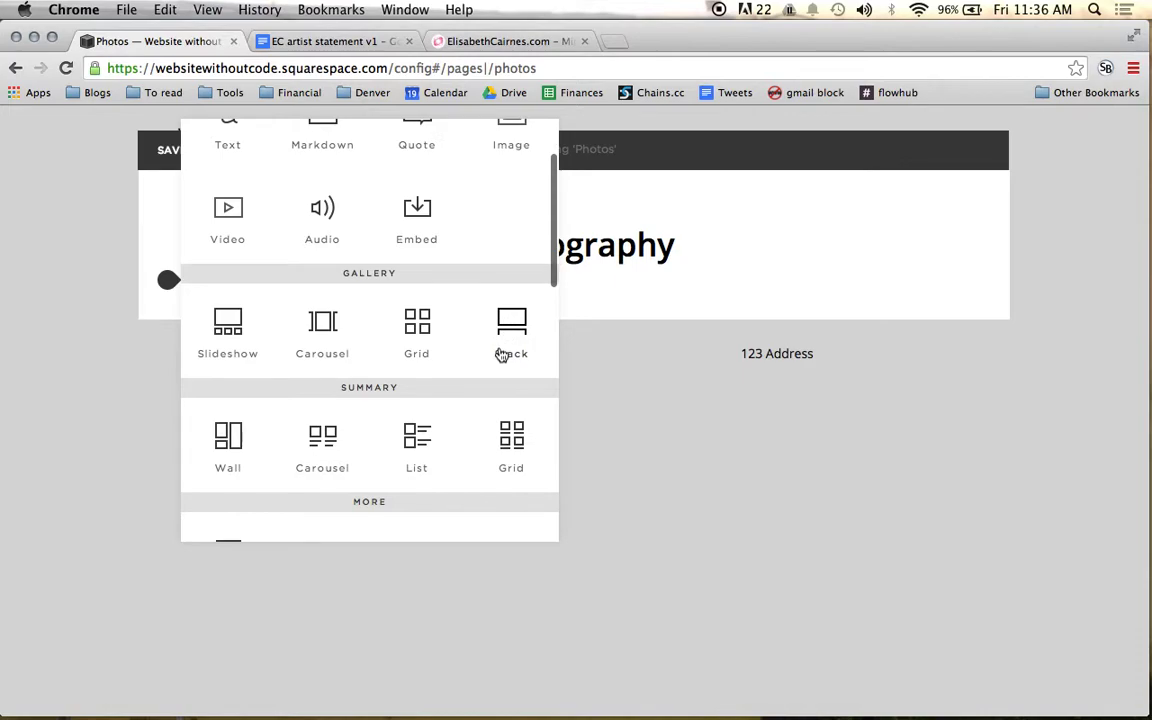
{"action": "left_click", "coordinate": [228, 442]}
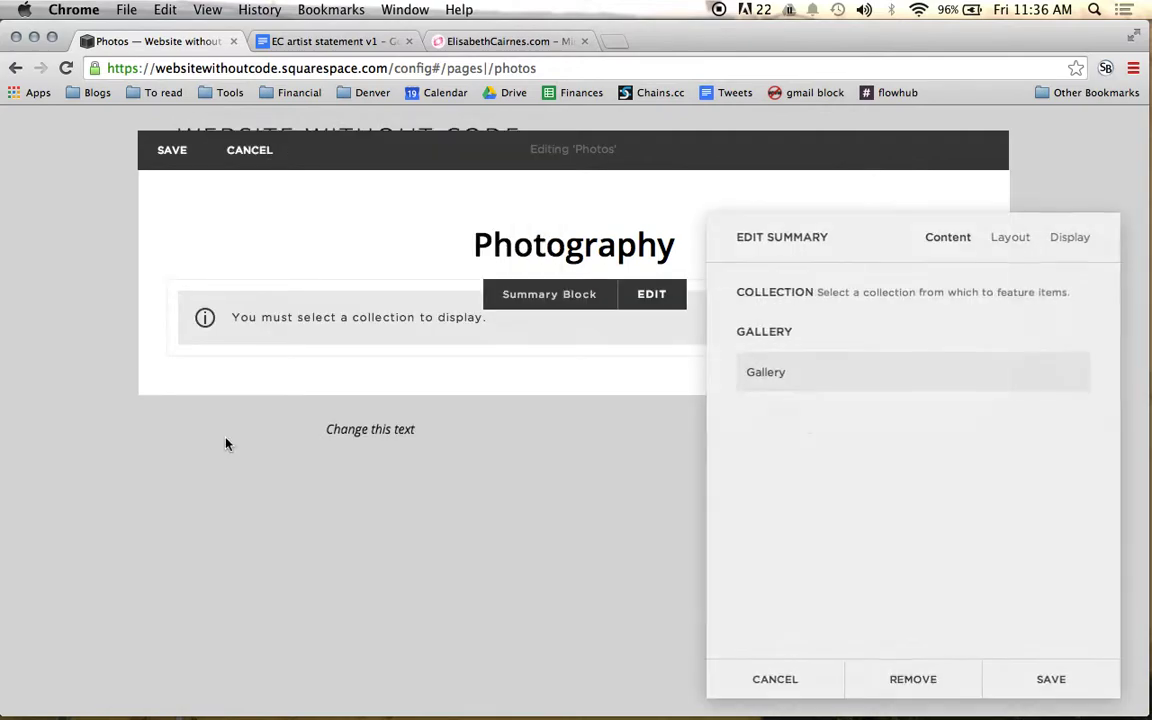
{"action": "left_click", "coordinate": [855, 371]}
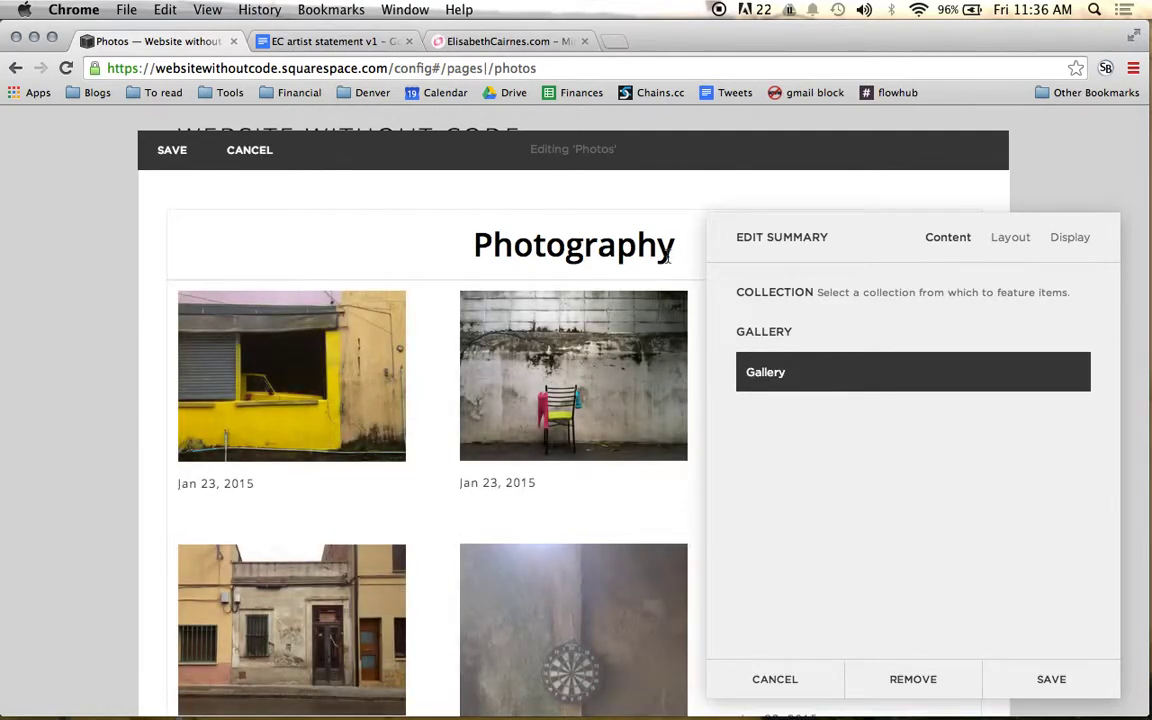
{"action": "scroll", "coordinate": [669, 262], "scroll_direction": "down", "scroll_amount": 3}
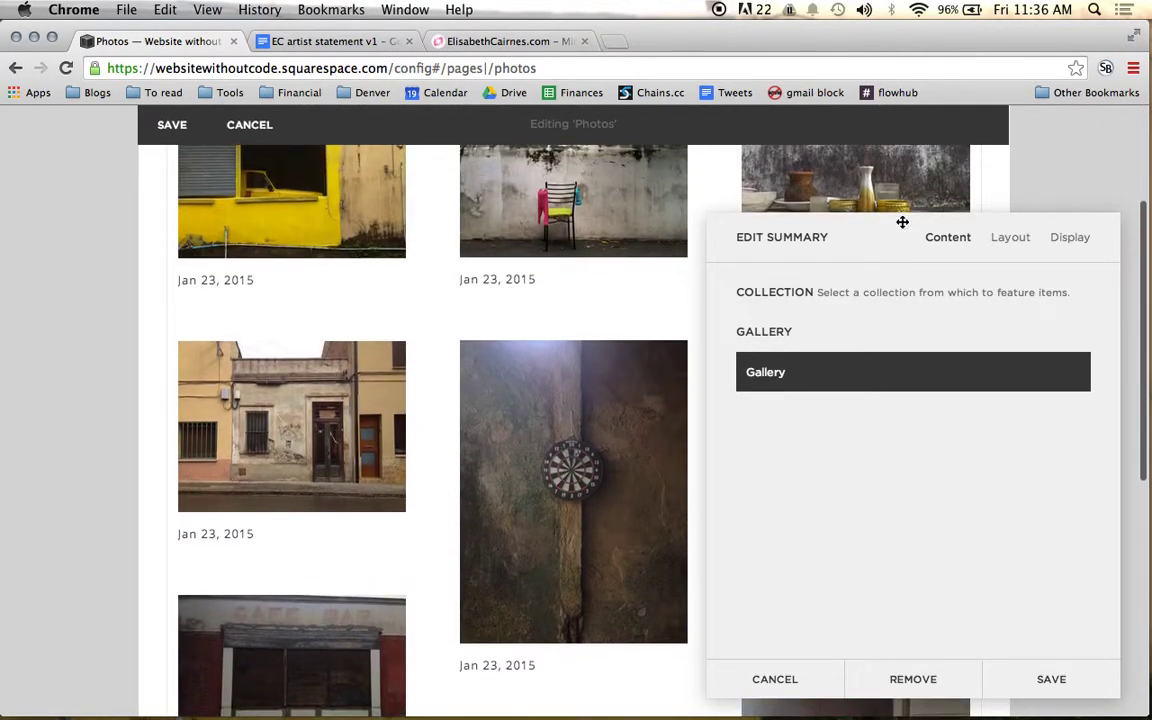
Set the primary metadata of the summary block to None.
{"action": "left_click", "coordinate": [1054, 240]}
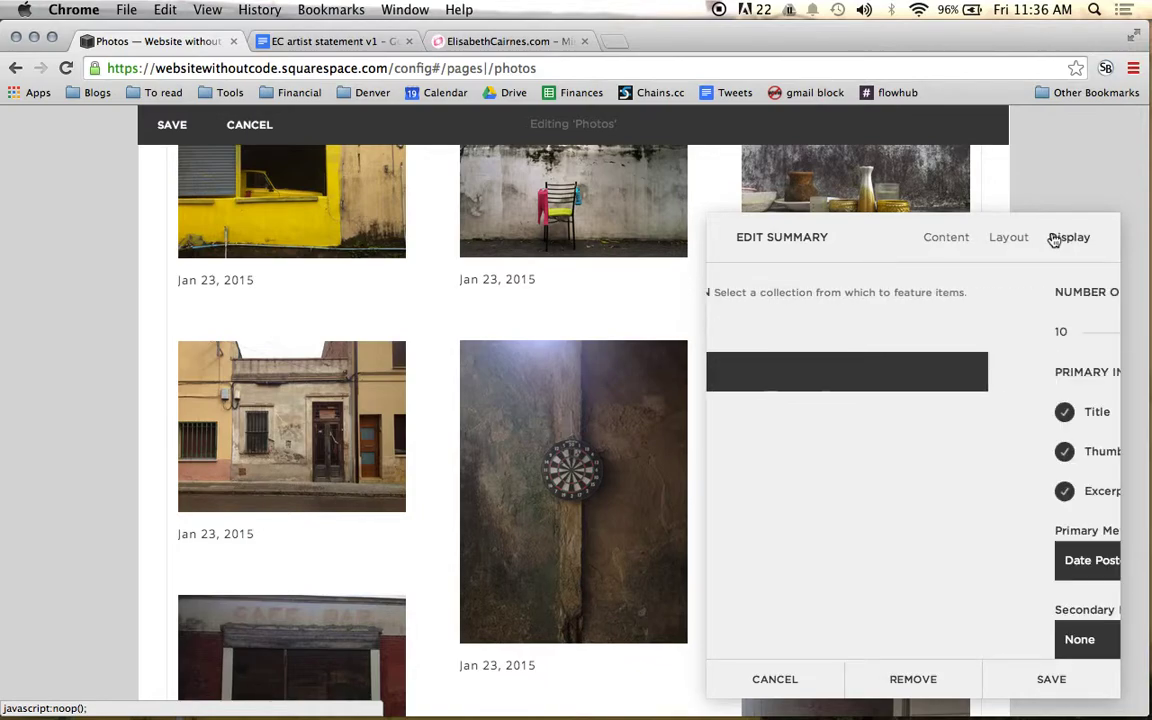
{"action": "scroll", "coordinate": [964, 329], "scroll_direction": "down", "scroll_amount": 3}
{"action": "left_click", "coordinate": [902, 446]}
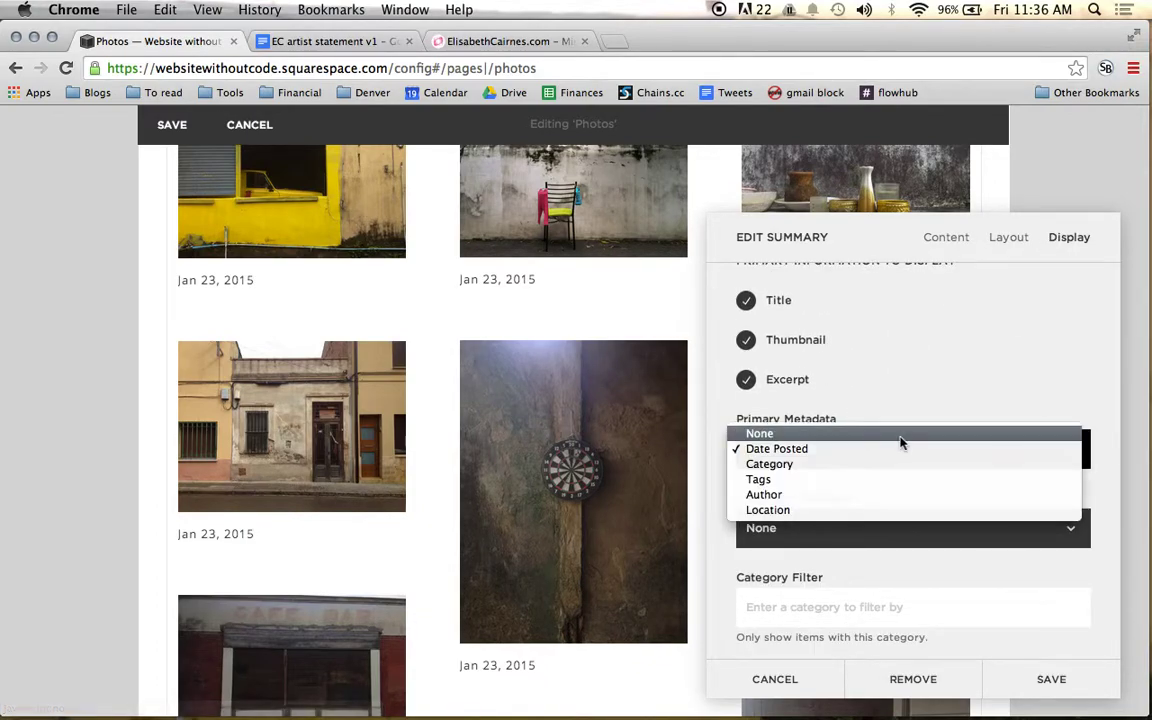
{"action": "left_click", "coordinate": [902, 434]}
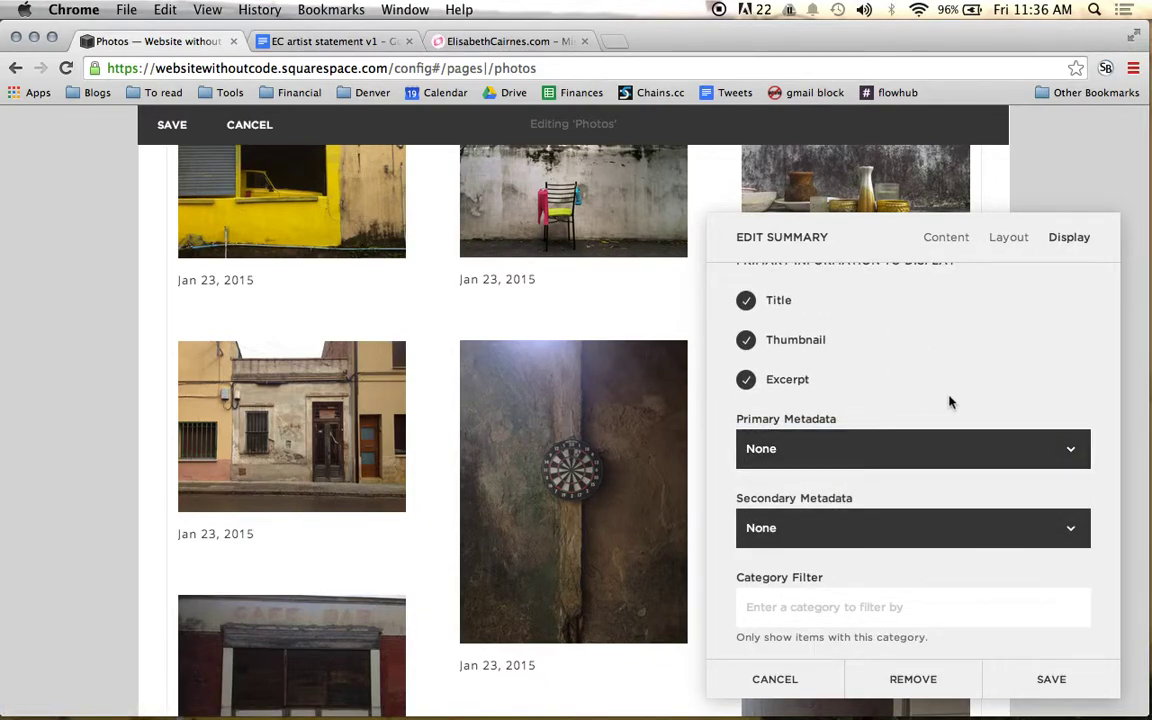
Limit the summary block's primary information to the thumbnail, without title or excerpt, and set the number of items to 30.
{"action": "scroll", "coordinate": [855, 400], "scroll_direction": "up", "scroll_amount": 2}
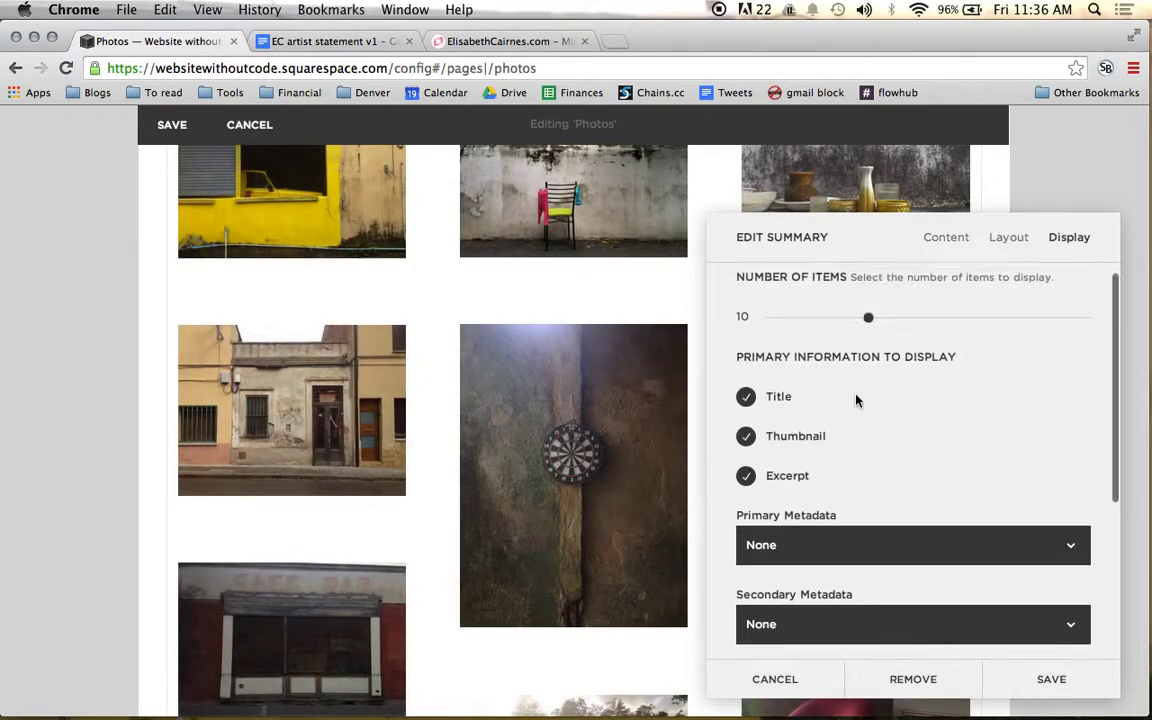
{"action": "left_click", "coordinate": [786, 474]}
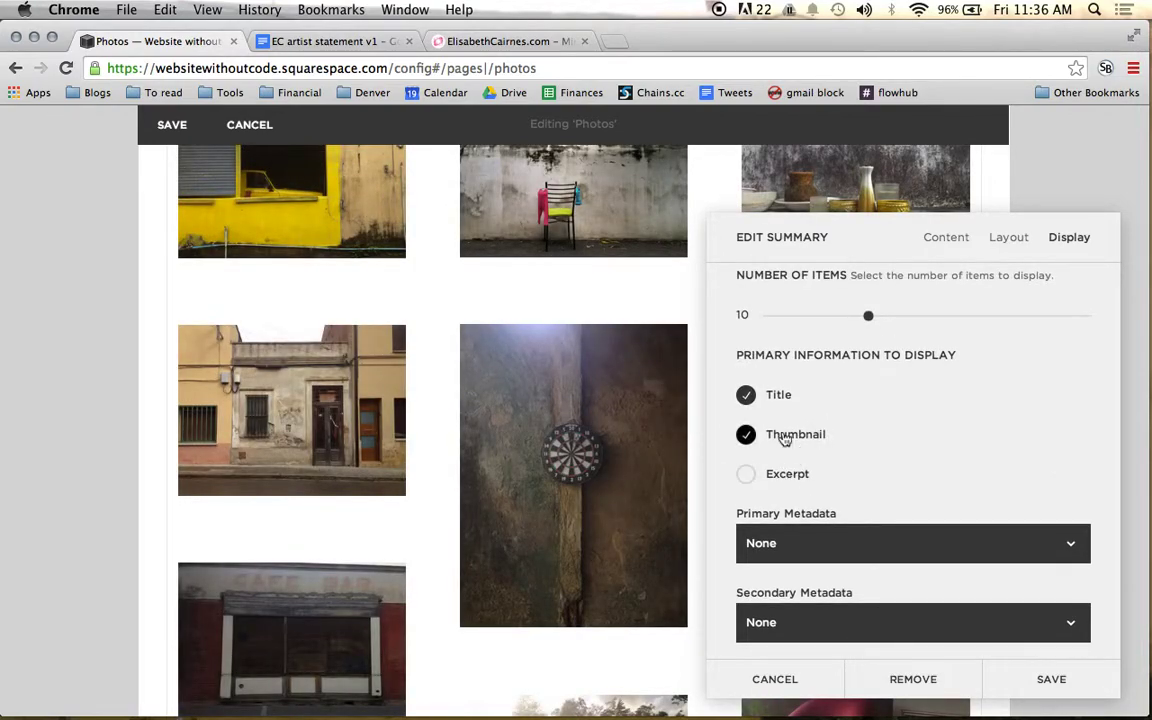
{"action": "left_click", "coordinate": [772, 436]}
{"action": "left_click", "coordinate": [772, 397]}
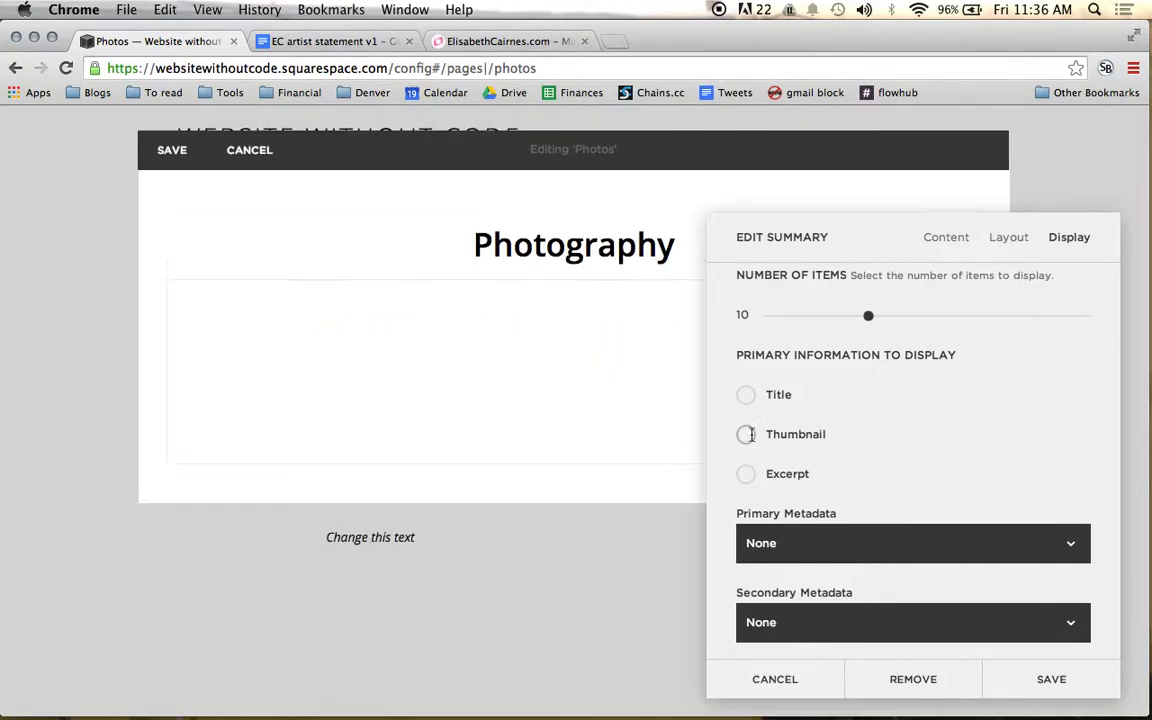
{"action": "left_click", "coordinate": [747, 435]}
{"action": "scroll", "coordinate": [962, 423], "scroll_direction": "up", "scroll_amount": 1}
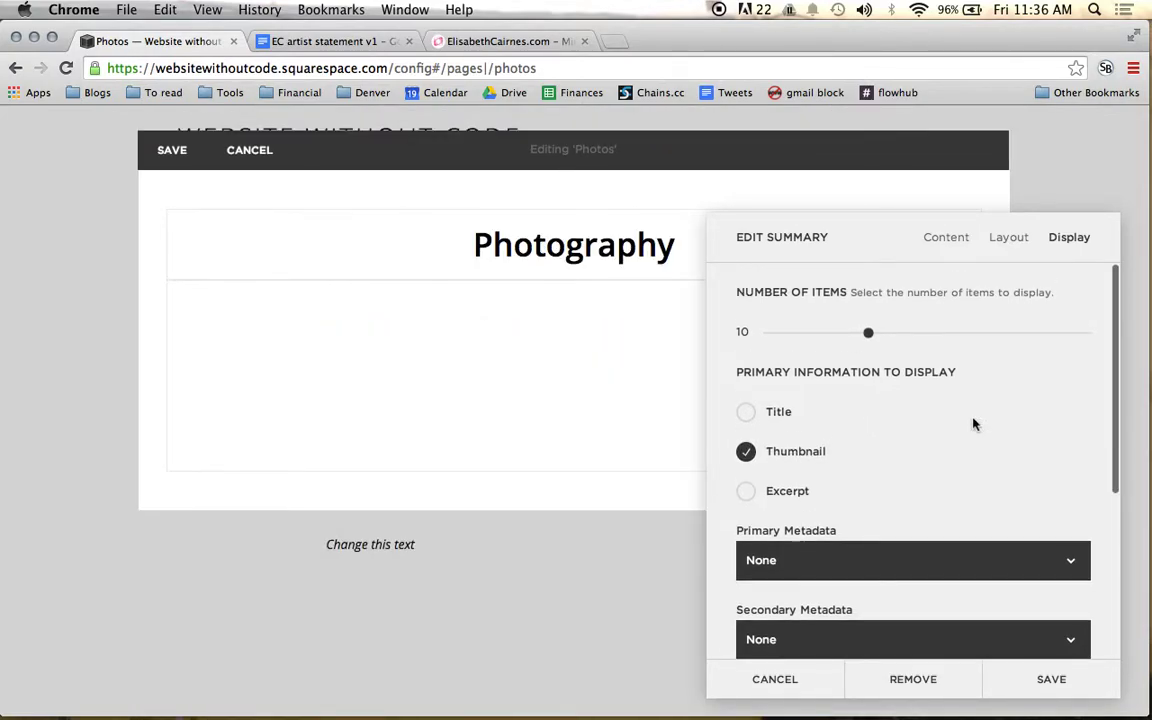
{"action": "left_click_drag", "start_coordinate": [870, 330], "coordinate": [1098, 329]}
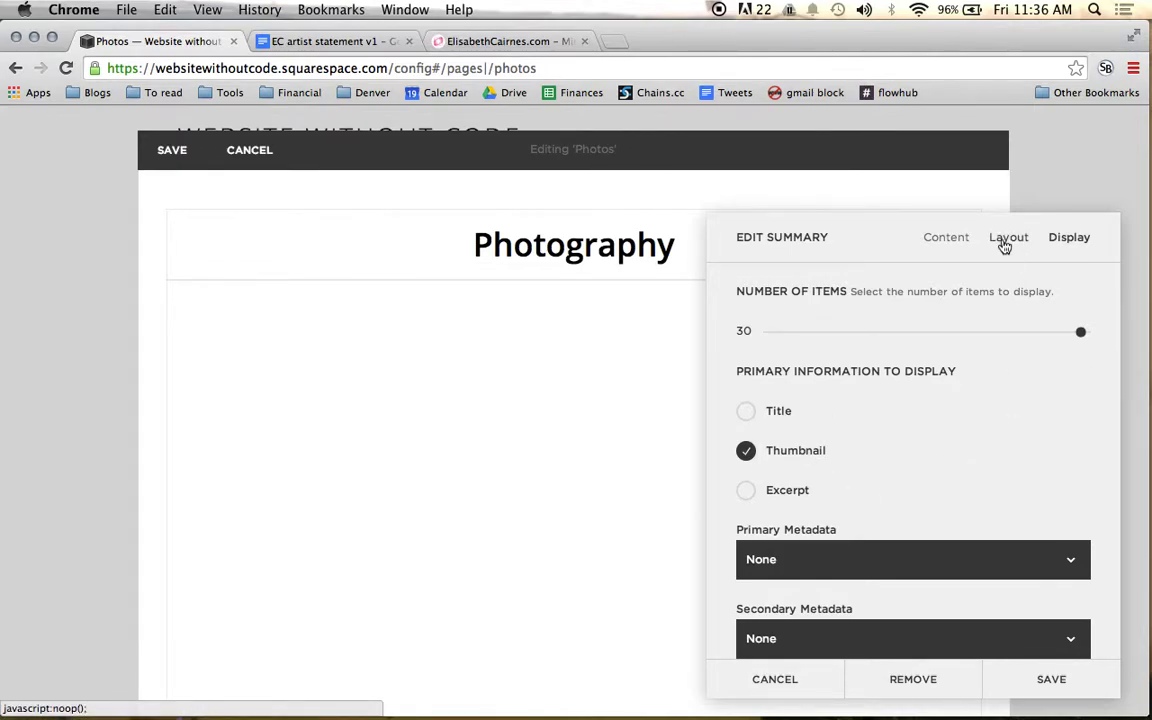
Set the gutter width between the summary block's photos to 30.
{"action": "left_click", "coordinate": [1006, 240]}
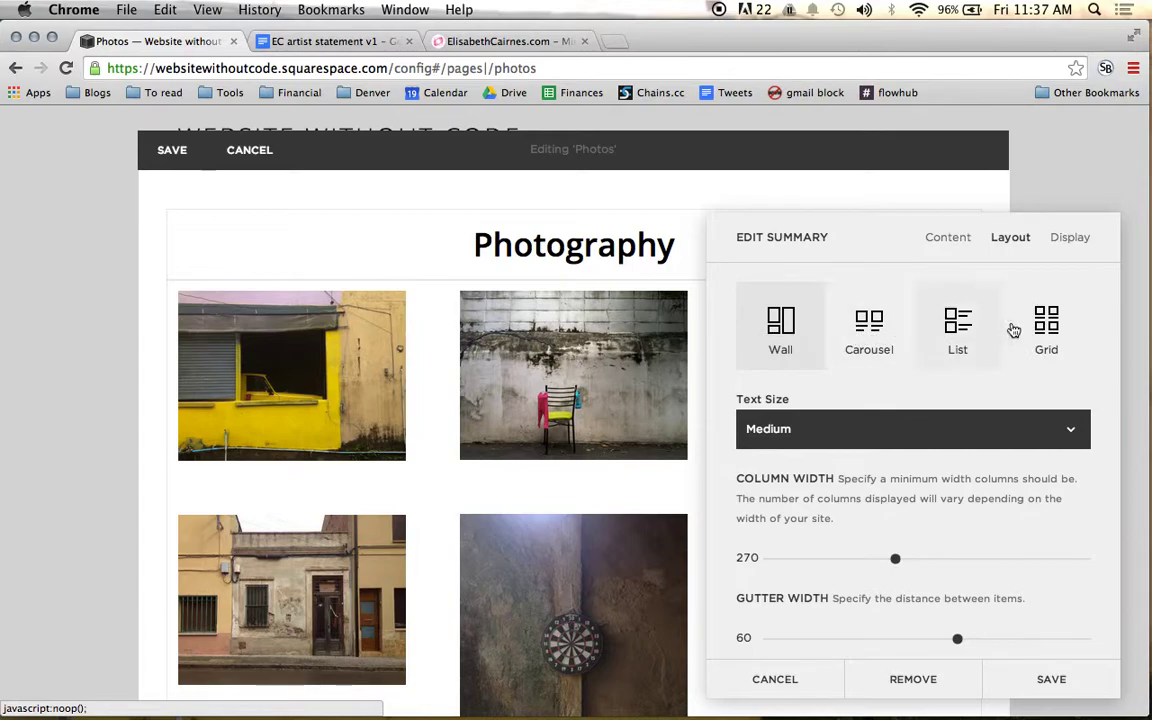
{"action": "scroll", "coordinate": [1090, 340], "scroll_direction": "down", "scroll_amount": 2}
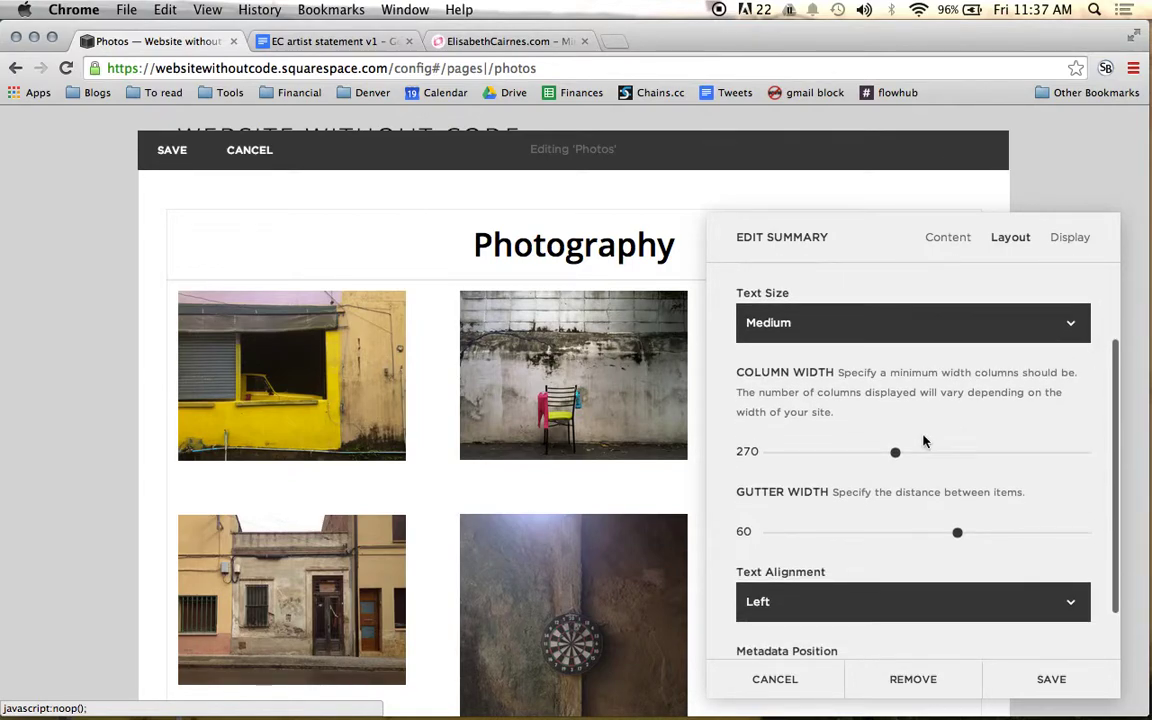
{"action": "left_click_drag", "start_coordinate": [958, 531], "coordinate": [869, 527]}
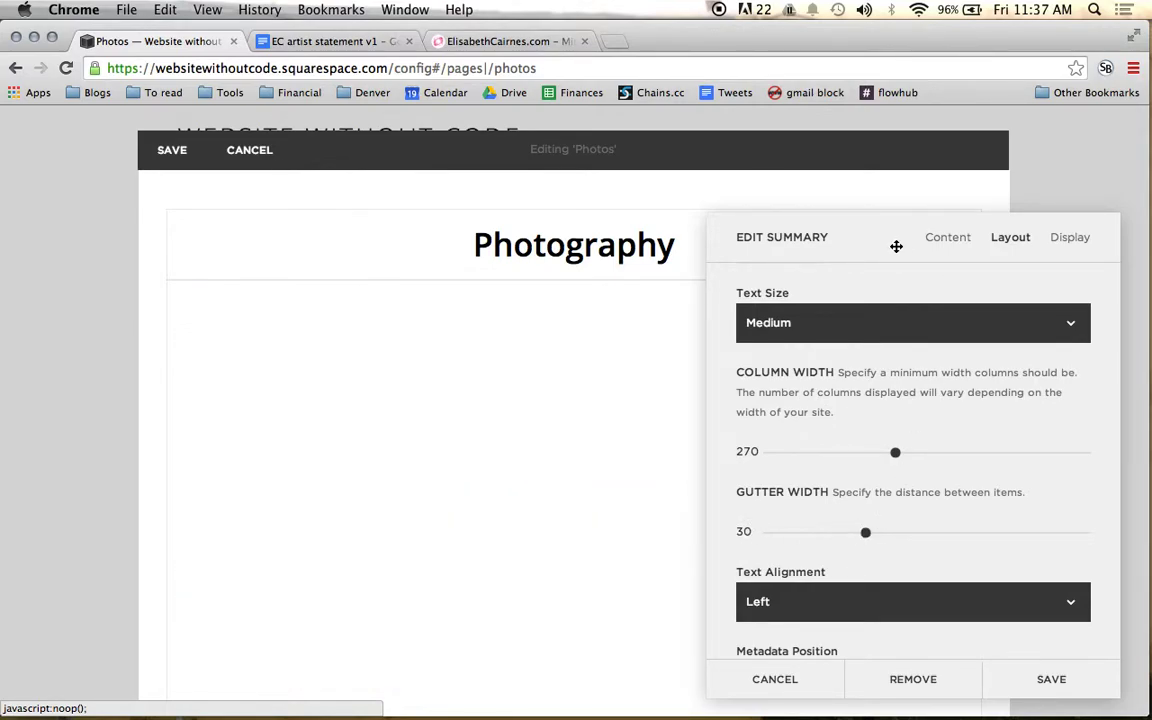
Set the summary block's column width to 330 and save the block.
{"action": "left_click_drag", "start_coordinate": [896, 246], "coordinate": [883, 161]}
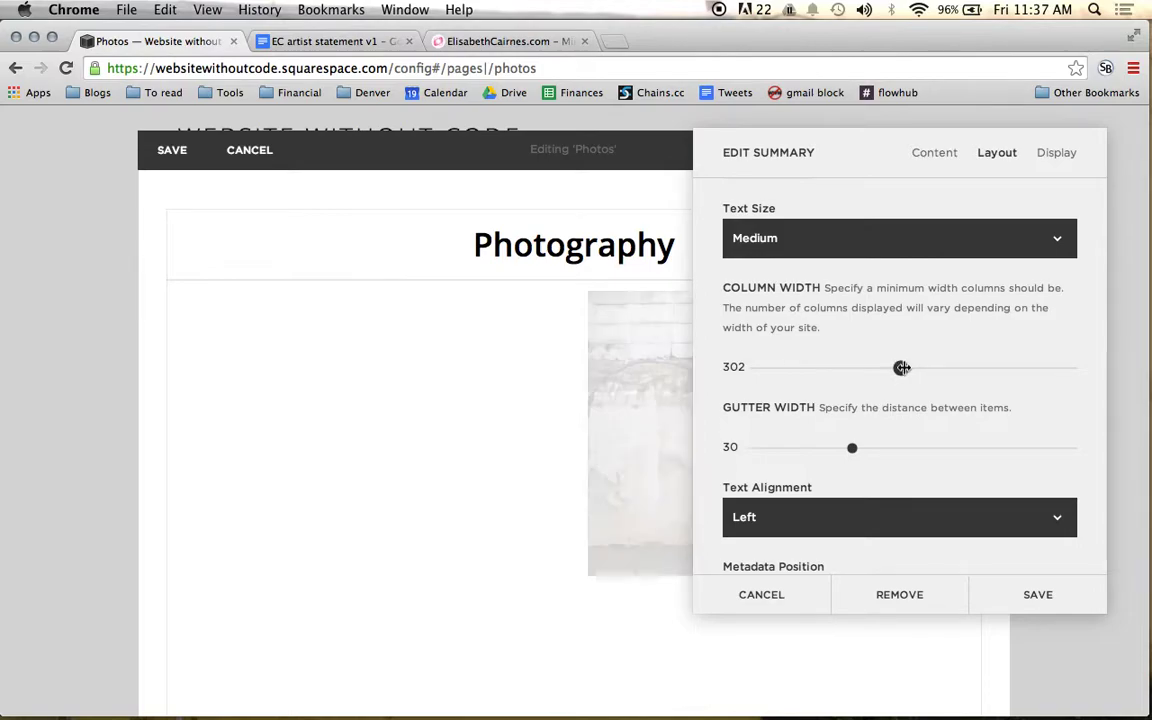
{"action": "left_click_drag", "start_coordinate": [901, 367], "coordinate": [918, 367]}
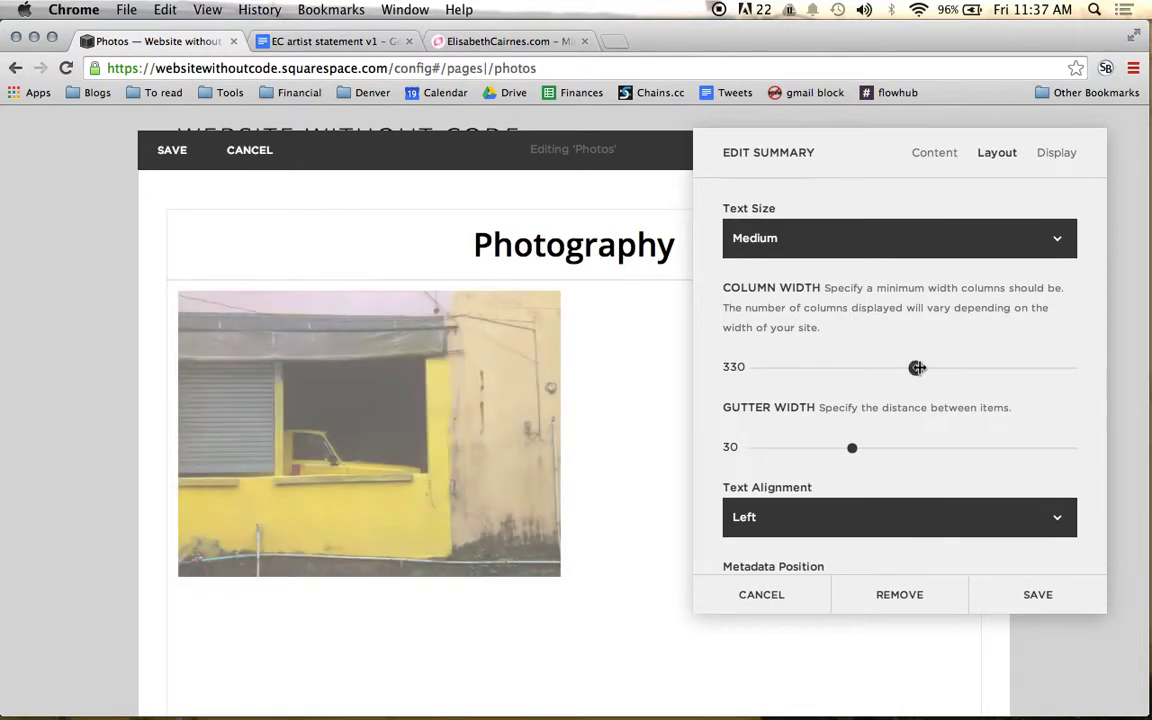
{"action": "left_click_drag", "start_coordinate": [771, 160], "coordinate": [424, 213]}
{"action": "scroll", "coordinate": [576, 537], "scroll_direction": "down", "scroll_amount": 2}
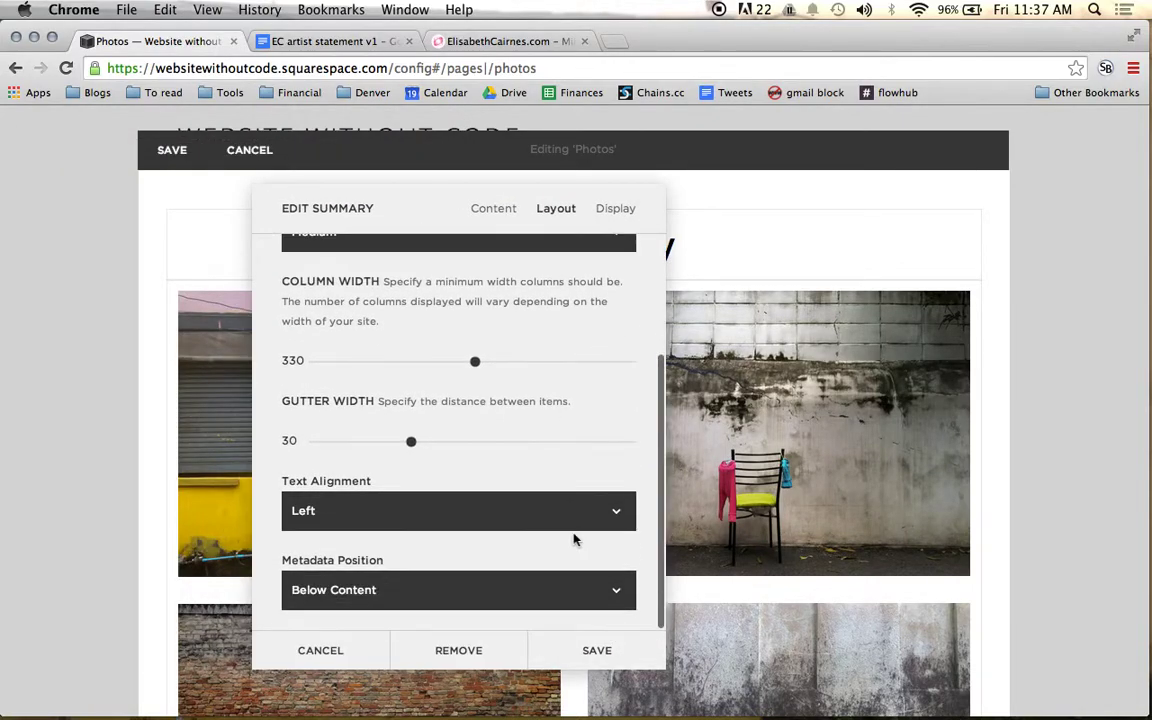
{"action": "left_click", "coordinate": [569, 662]}
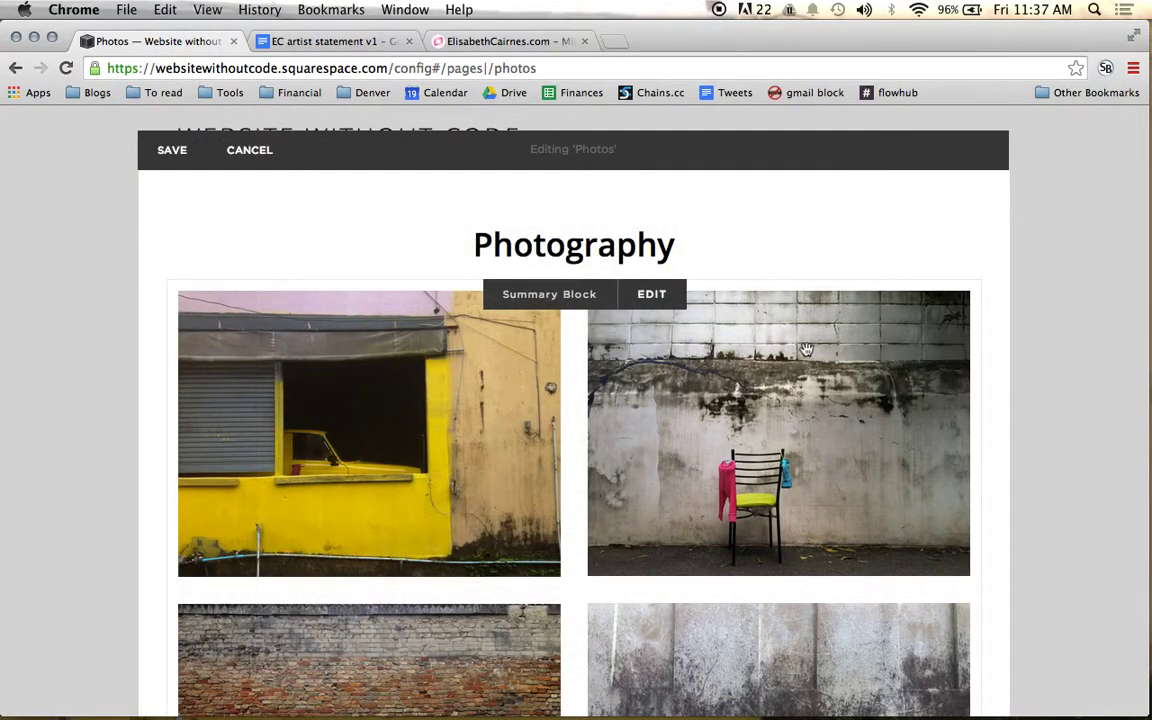
Review the full wall of gallery photos in the page editor, checking their size and spacing.
{"action": "scroll", "coordinate": [1020, 348], "scroll_direction": "down", "scroll_amount": 5}
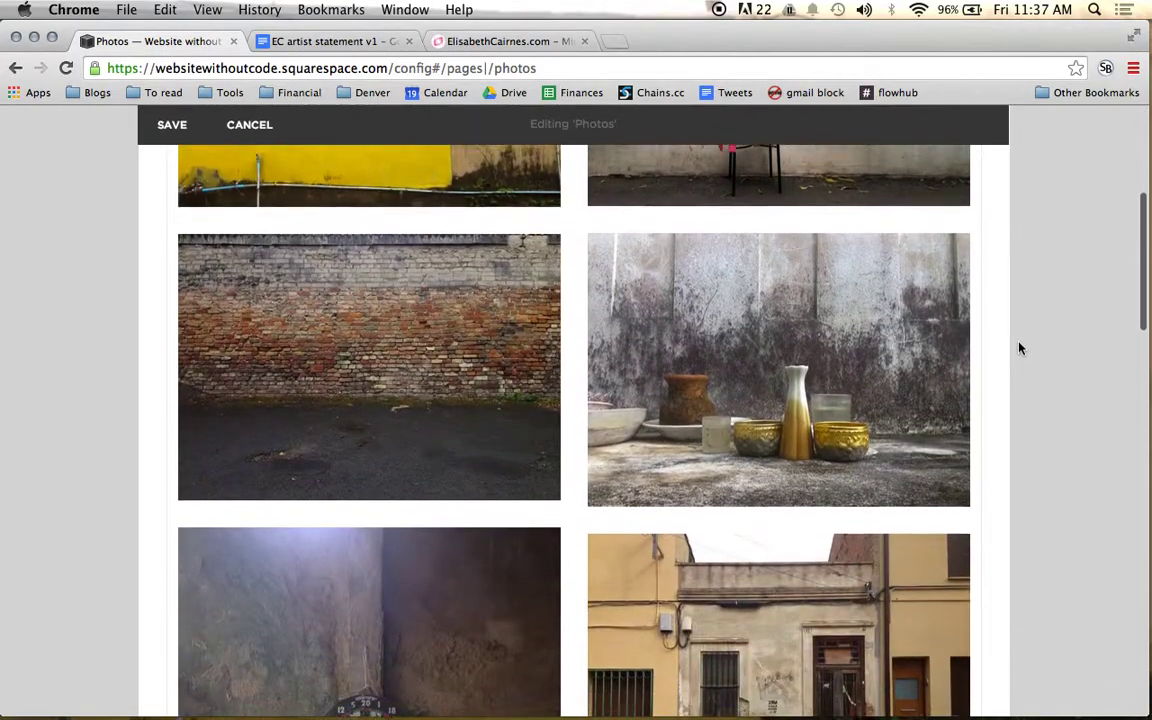
{"action": "scroll", "coordinate": [1020, 348], "scroll_direction": "down", "scroll_amount": 5}
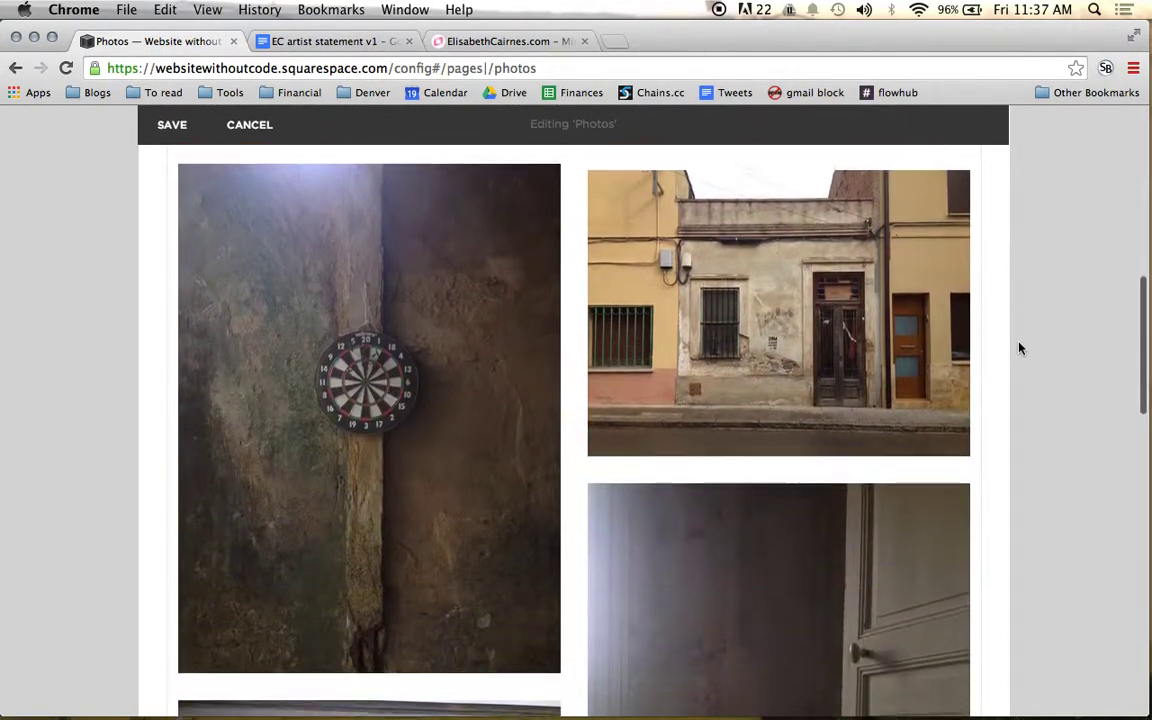
{"action": "scroll", "coordinate": [1020, 348], "scroll_direction": "down", "scroll_amount": 7}
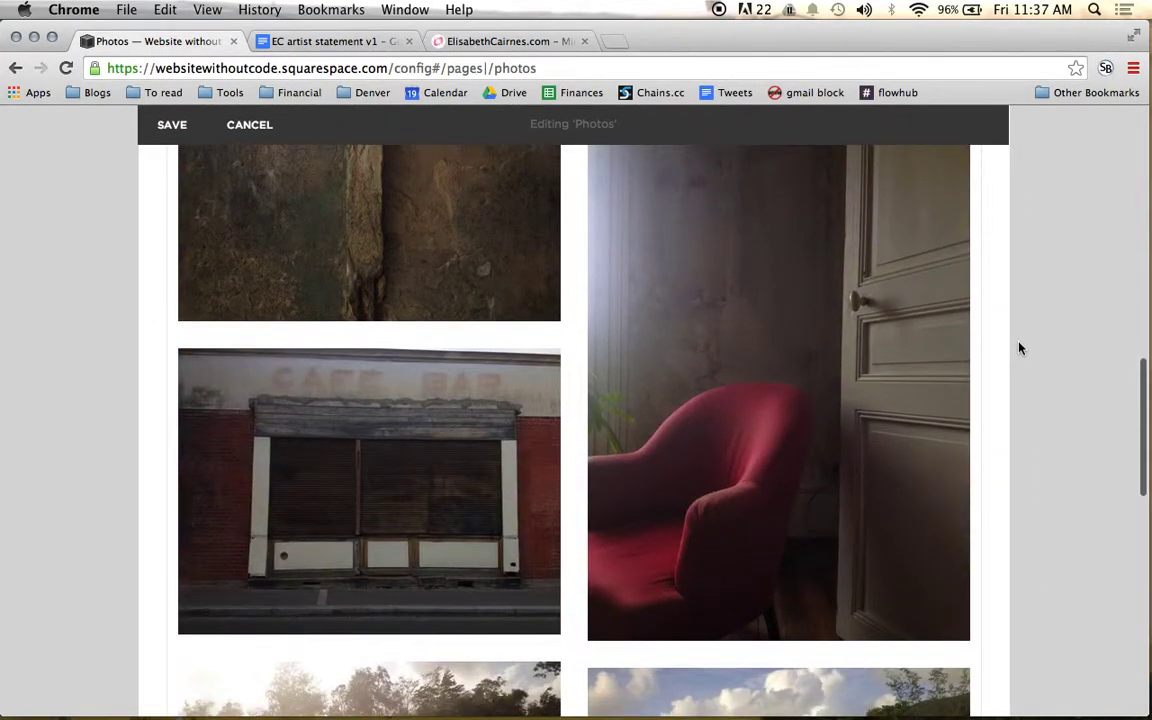
{"action": "scroll", "coordinate": [1020, 348], "scroll_direction": "down", "scroll_amount": 4}
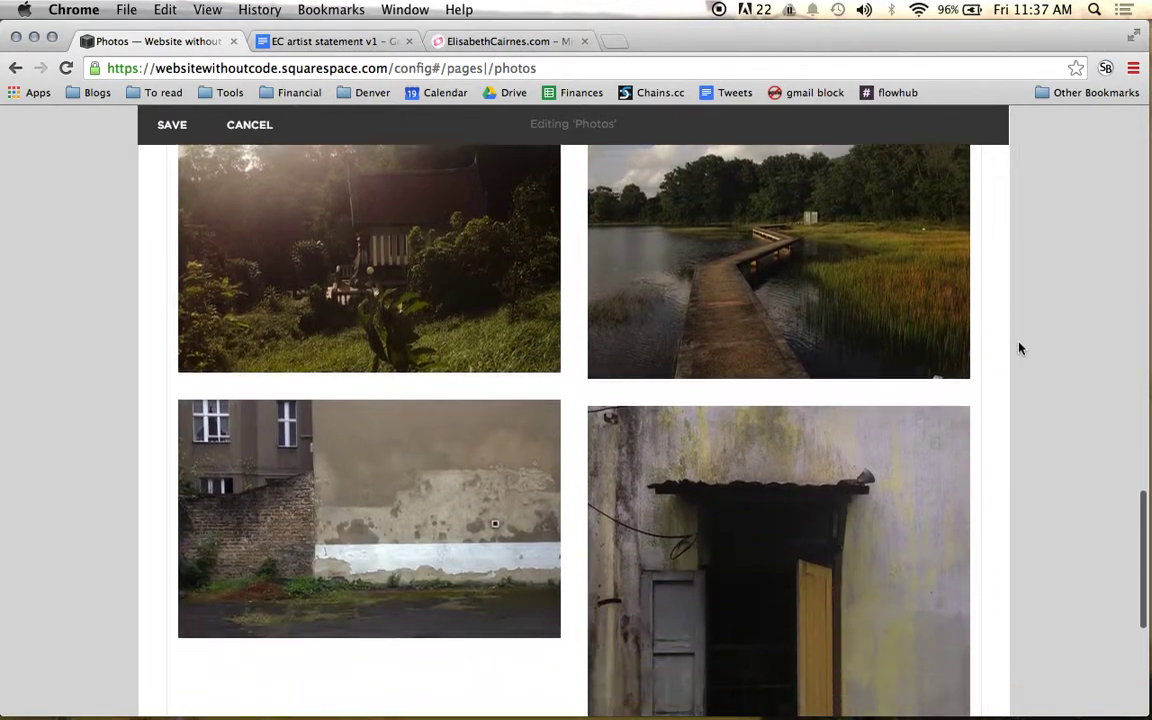
{"action": "scroll", "coordinate": [1020, 348], "scroll_direction": "down", "scroll_amount": 1}
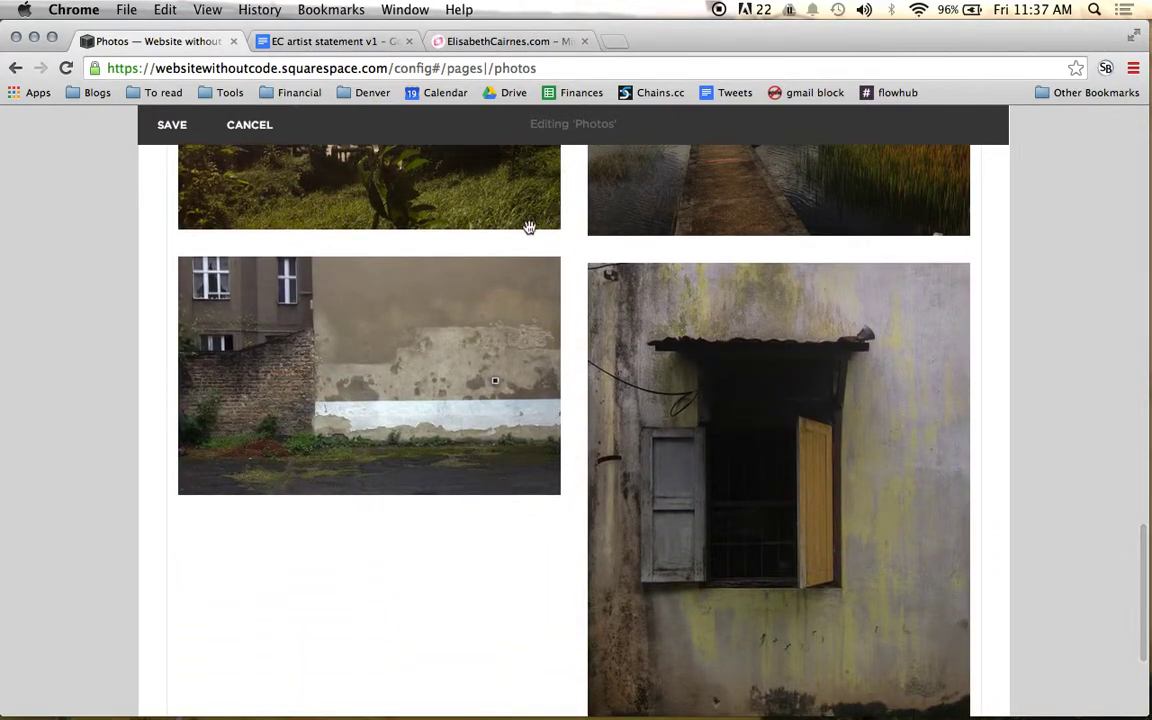
{"action": "scroll", "coordinate": [706, 501], "scroll_direction": "down", "scroll_amount": 3}
{"action": "scroll", "coordinate": [706, 501], "scroll_direction": "up", "scroll_amount": 10}
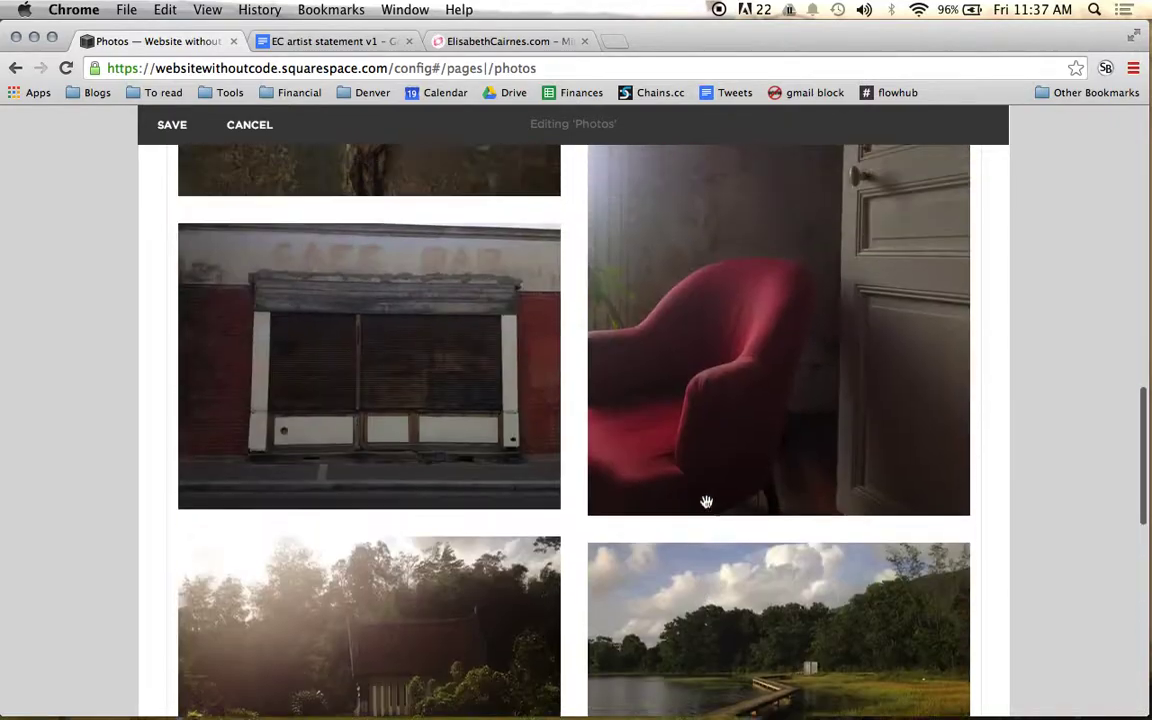
{"action": "scroll", "coordinate": [706, 501], "scroll_direction": "up", "scroll_amount": 10}
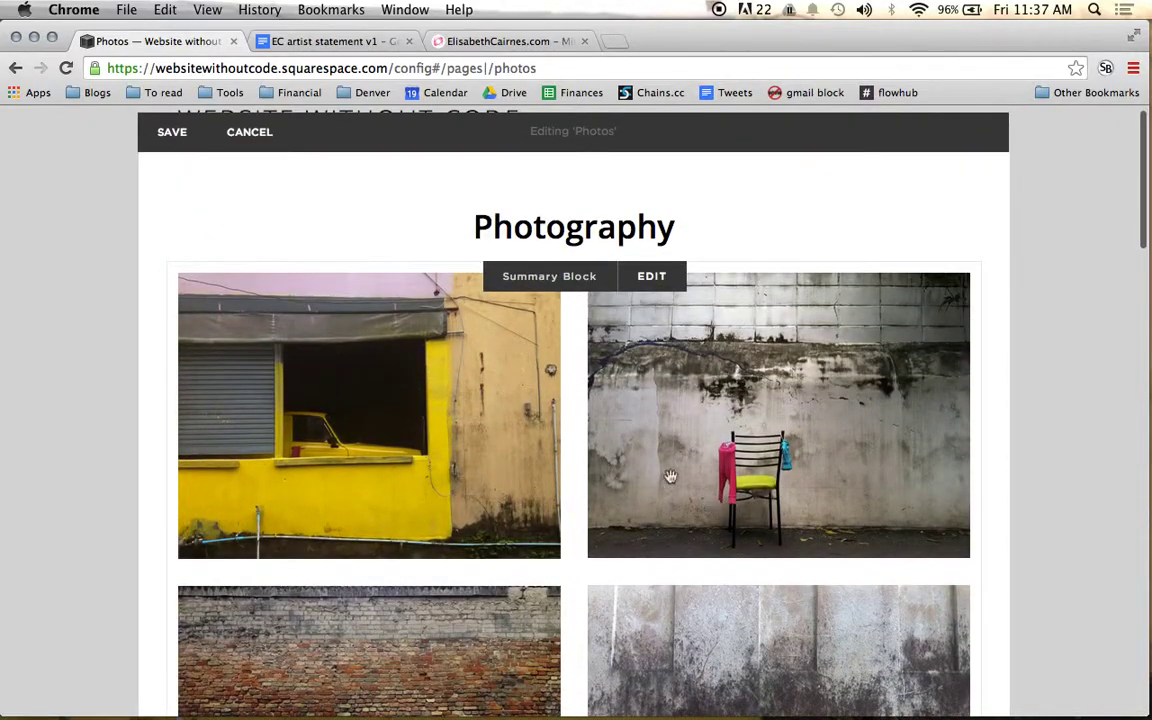
Save the edited Photos page and look over the gallery wall on the saved page.
{"action": "left_click", "coordinate": [172, 132]}
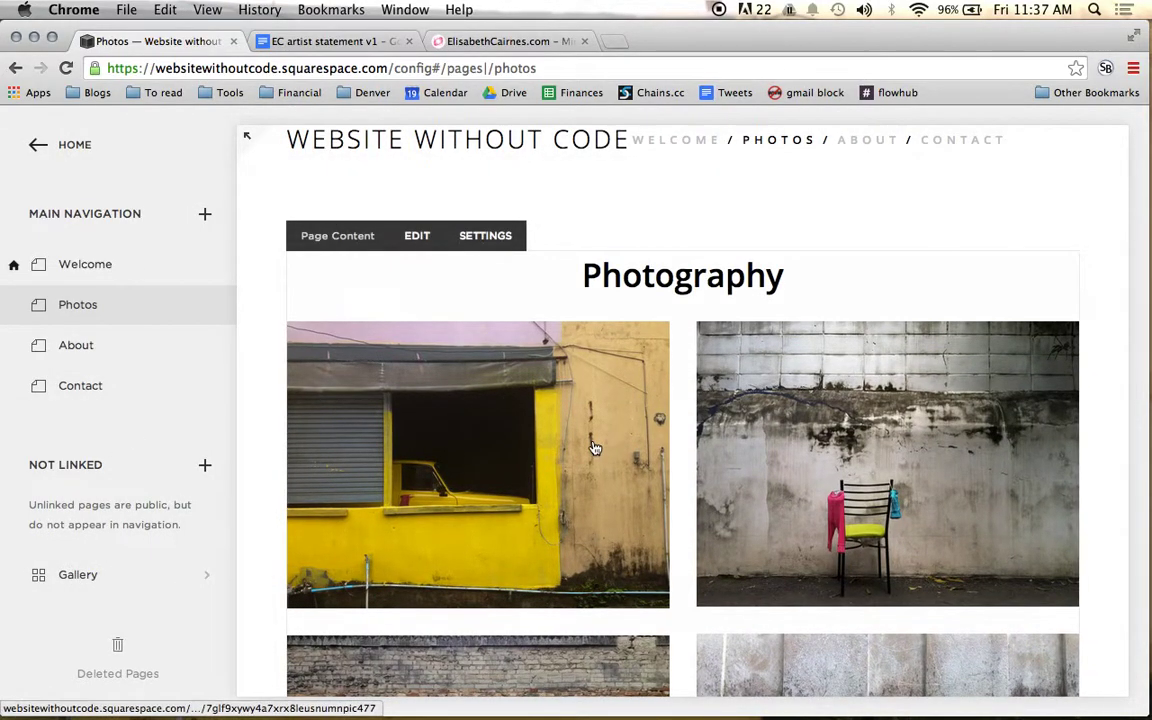
{"action": "scroll", "coordinate": [567, 389], "scroll_direction": "down", "scroll_amount": 1}
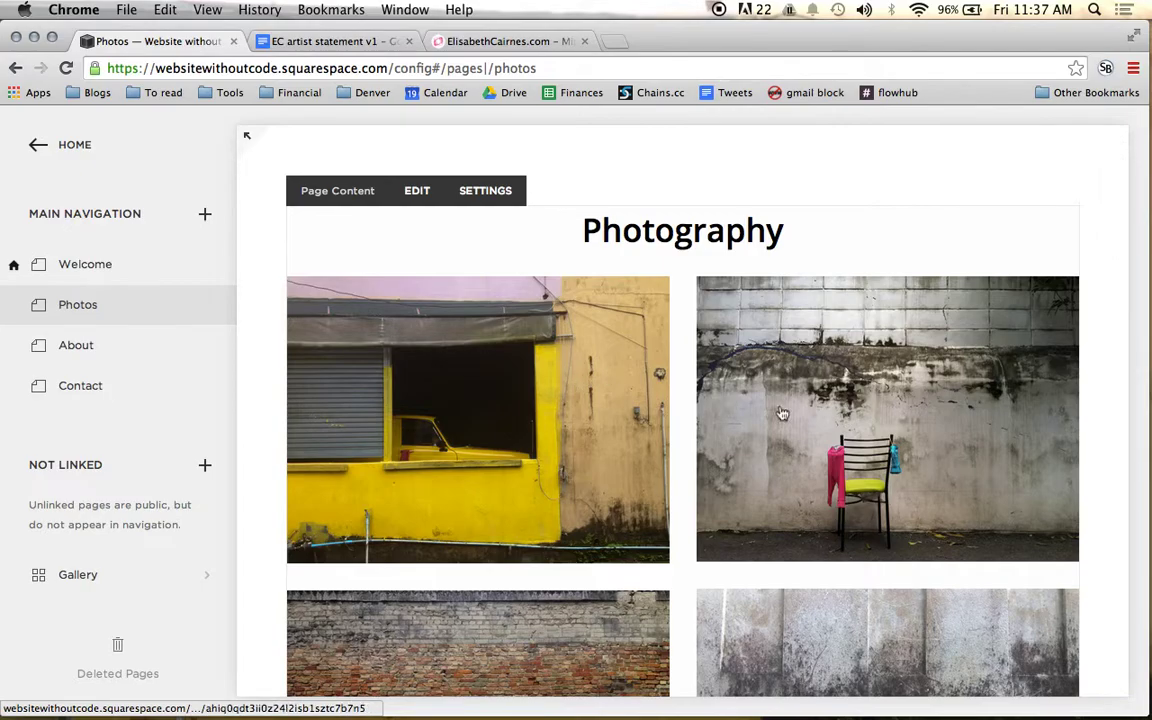
{"action": "scroll", "coordinate": [783, 413], "scroll_direction": "down", "scroll_amount": 10}
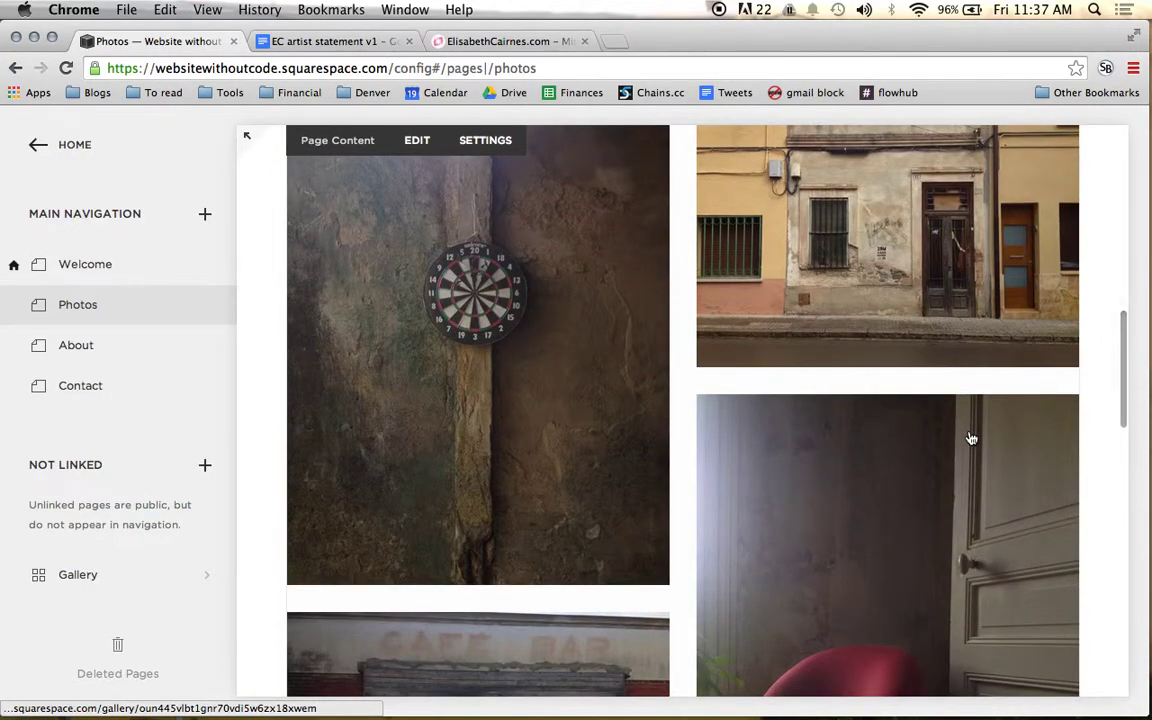
{"action": "scroll", "coordinate": [970, 438], "scroll_direction": "up", "scroll_amount": 12}
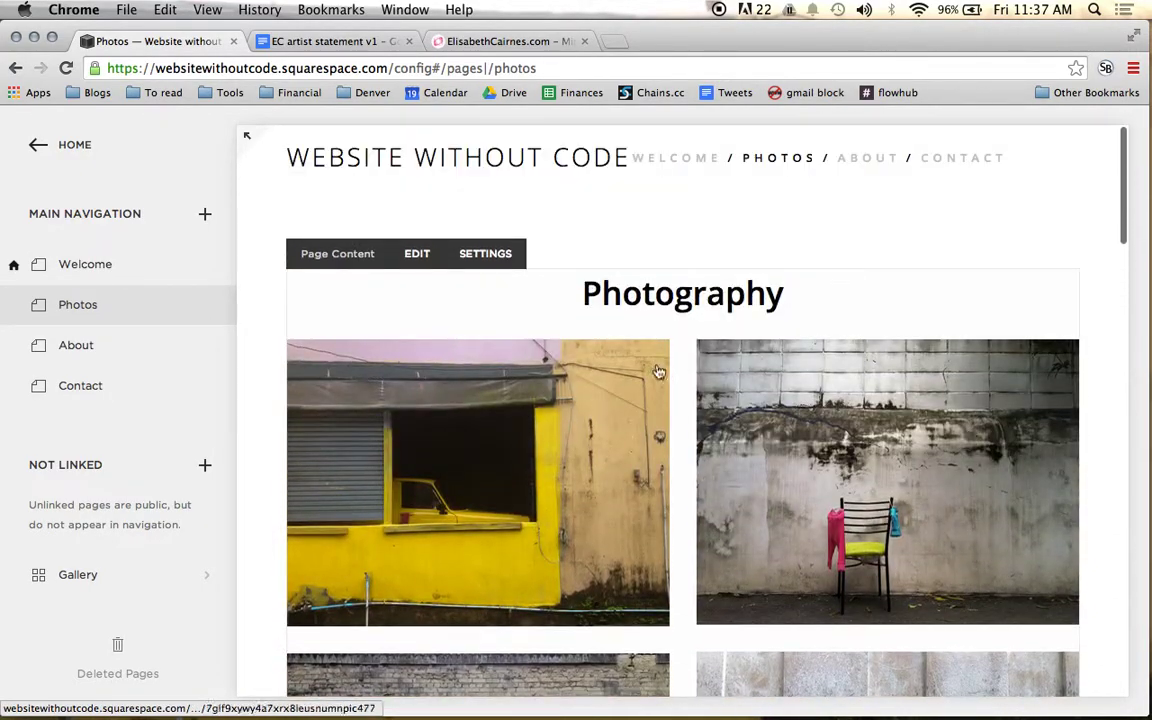
Open the Gallery collection and move the red armchair photo to second place, after the yellow car photo.
{"action": "scroll", "coordinate": [463, 508], "scroll_direction": "down", "scroll_amount": 3}
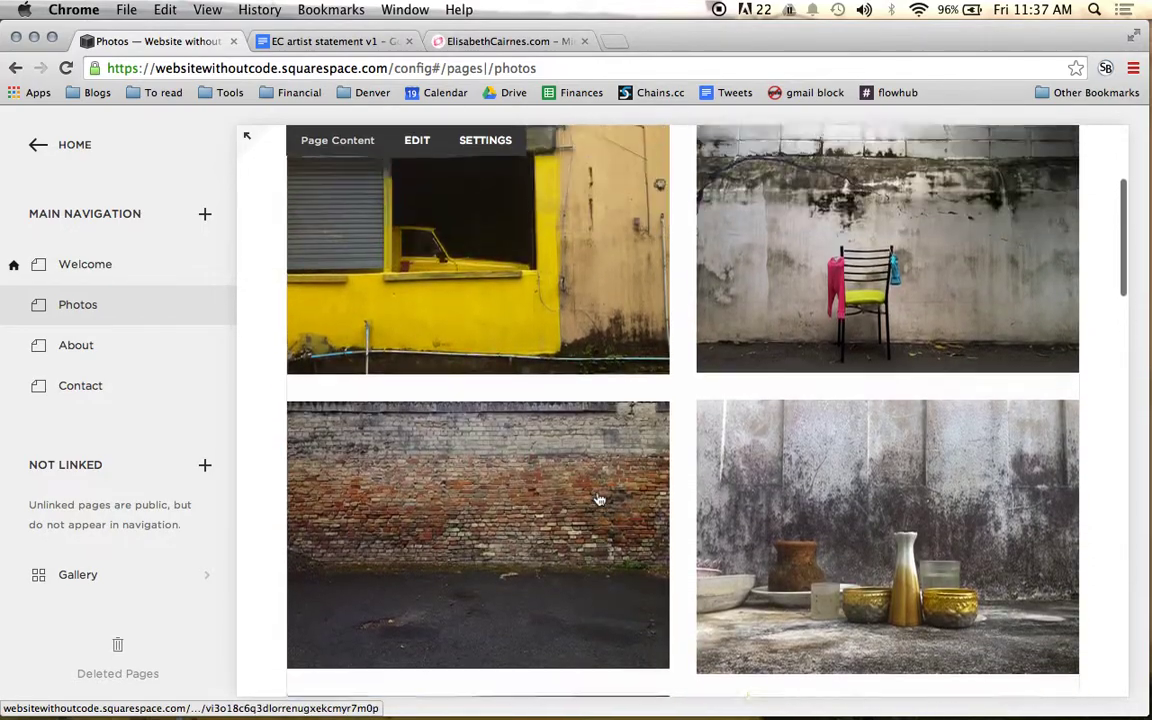
{"action": "scroll", "coordinate": [866, 471], "scroll_direction": "down", "scroll_amount": 10}
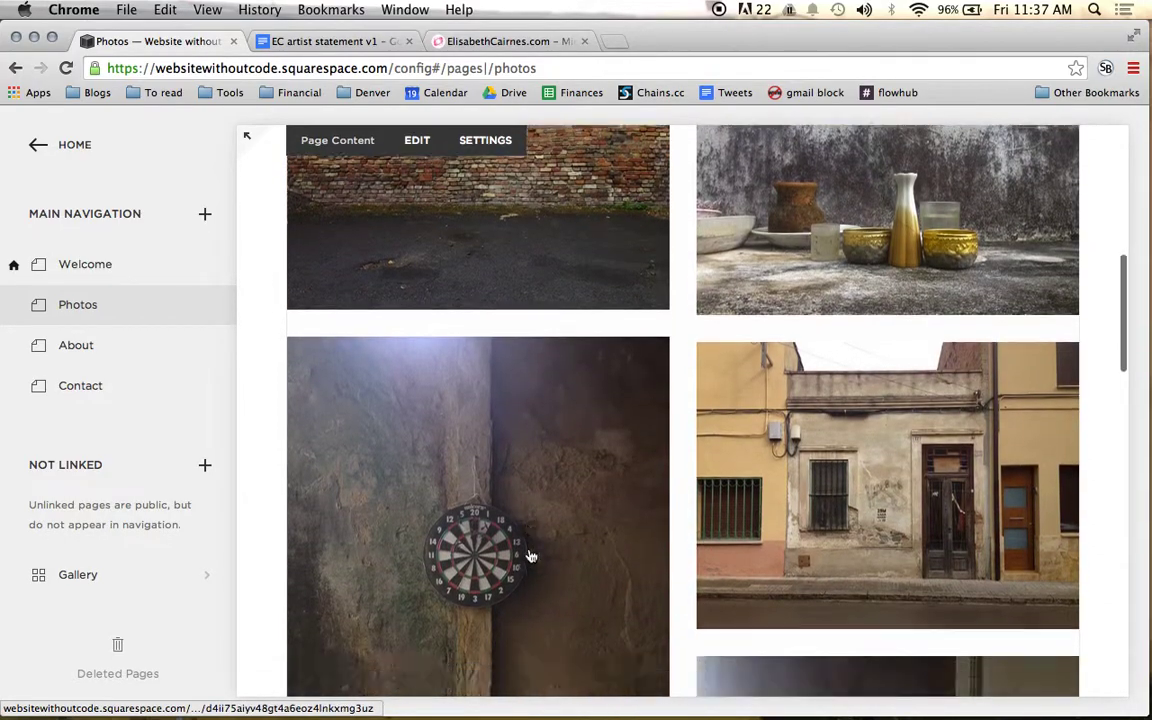
{"action": "scroll", "coordinate": [531, 556], "scroll_direction": "down", "scroll_amount": 10}
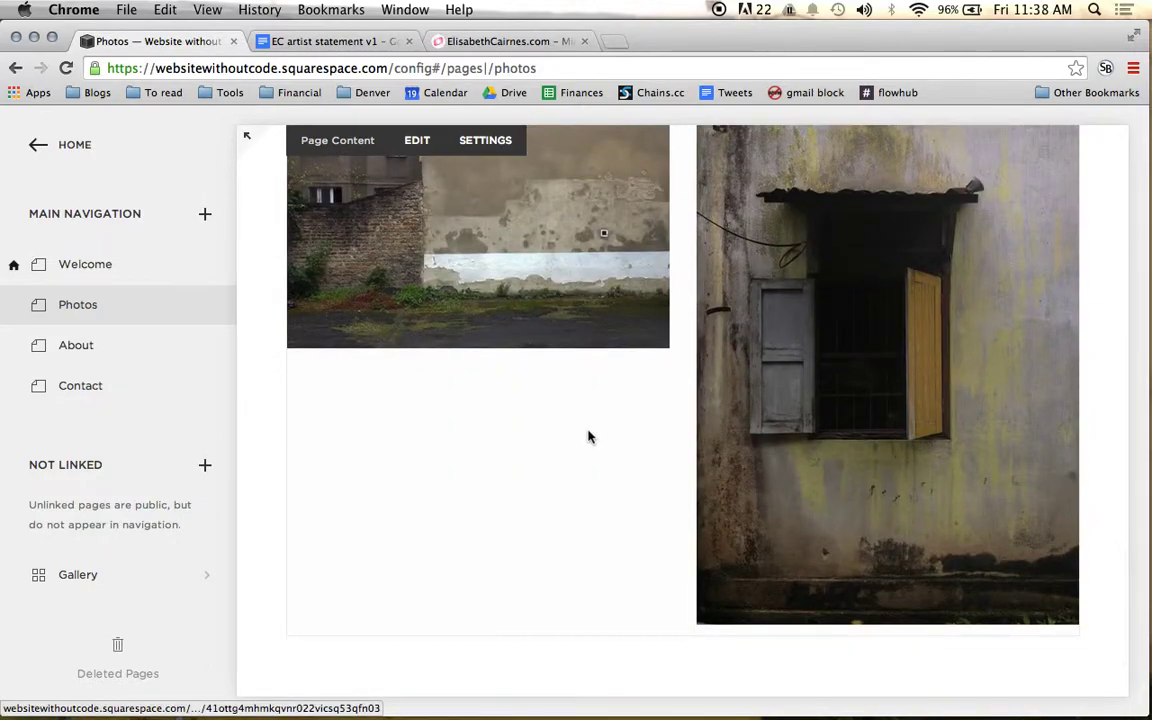
{"action": "left_click", "coordinate": [78, 575]}
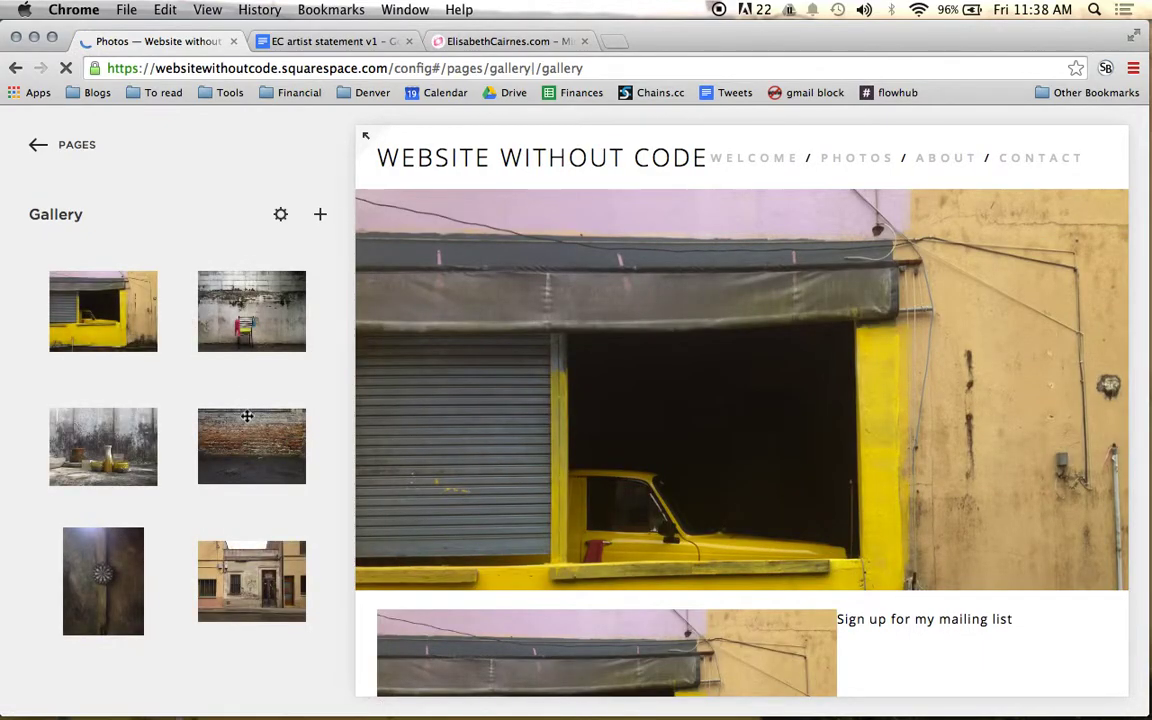
{"action": "scroll", "coordinate": [200, 400], "scroll_direction": "down", "scroll_amount": 1}
{"action": "scroll", "coordinate": [214, 527], "scroll_direction": "down", "scroll_amount": 5}
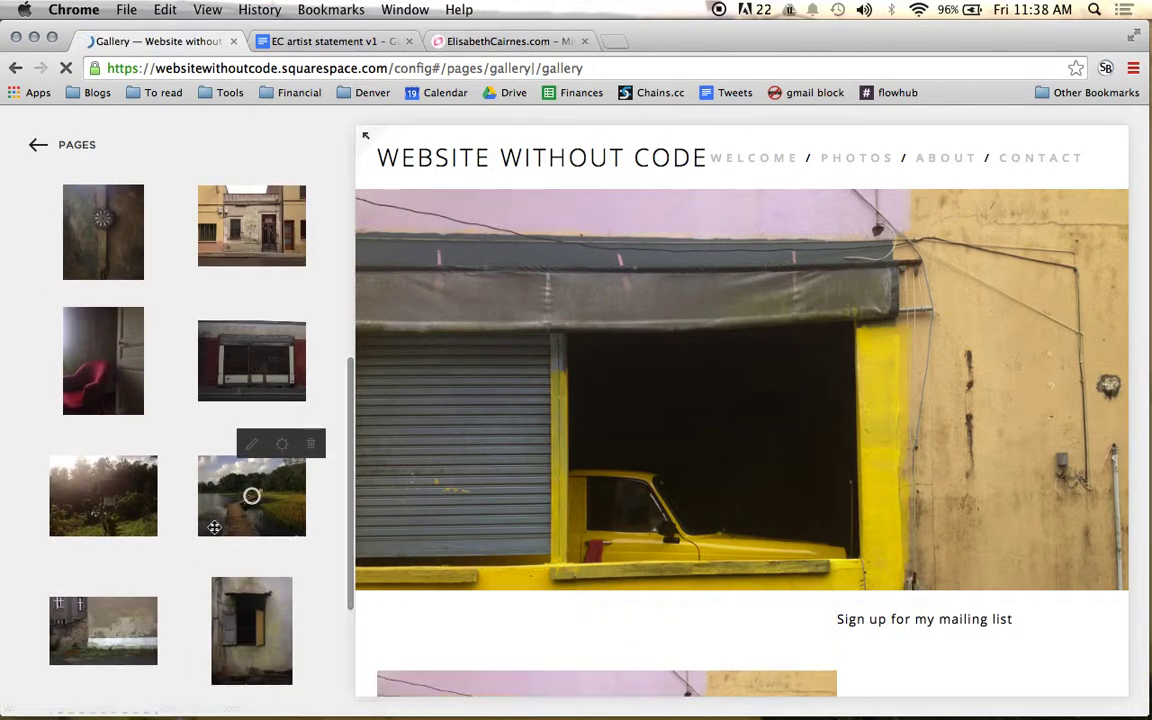
{"action": "scroll", "coordinate": [214, 530], "scroll_direction": "up", "scroll_amount": 4}
{"action": "mouse_move", "coordinate": [141, 562]}
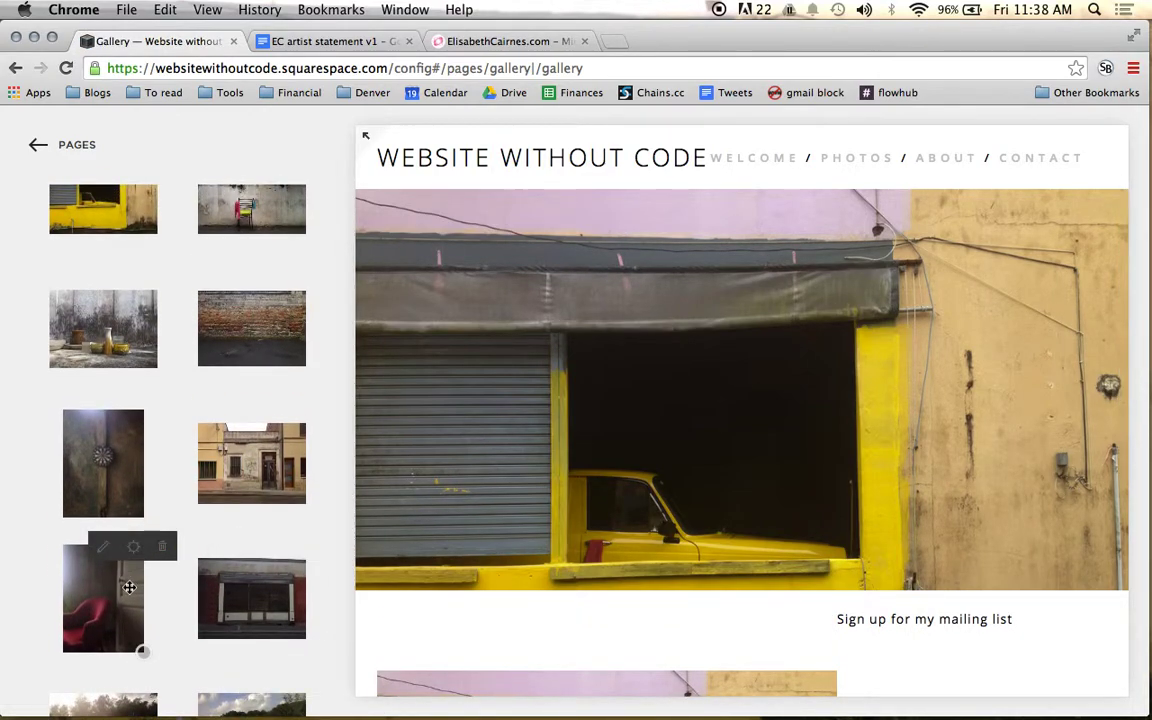
{"action": "left_click_drag", "start_coordinate": [129, 587], "coordinate": [309, 342]}
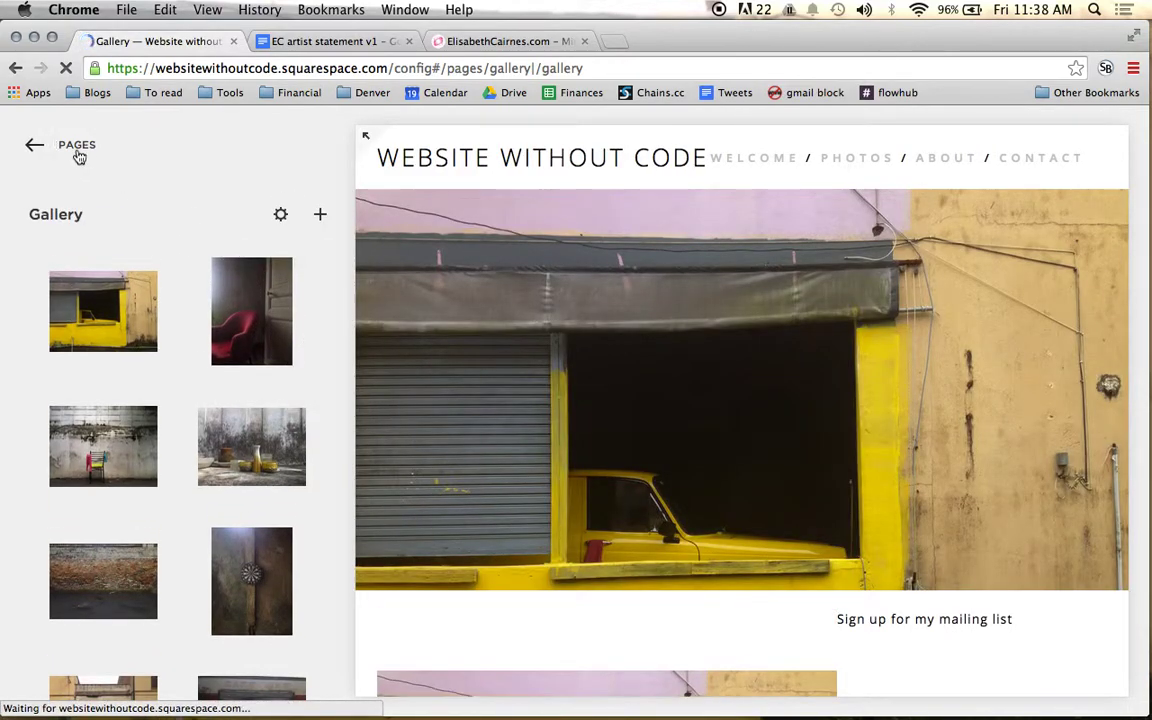
Return to the Photos page and review the rearranged wall of gallery photos from beginning to end.
{"action": "left_click", "coordinate": [77, 150]}
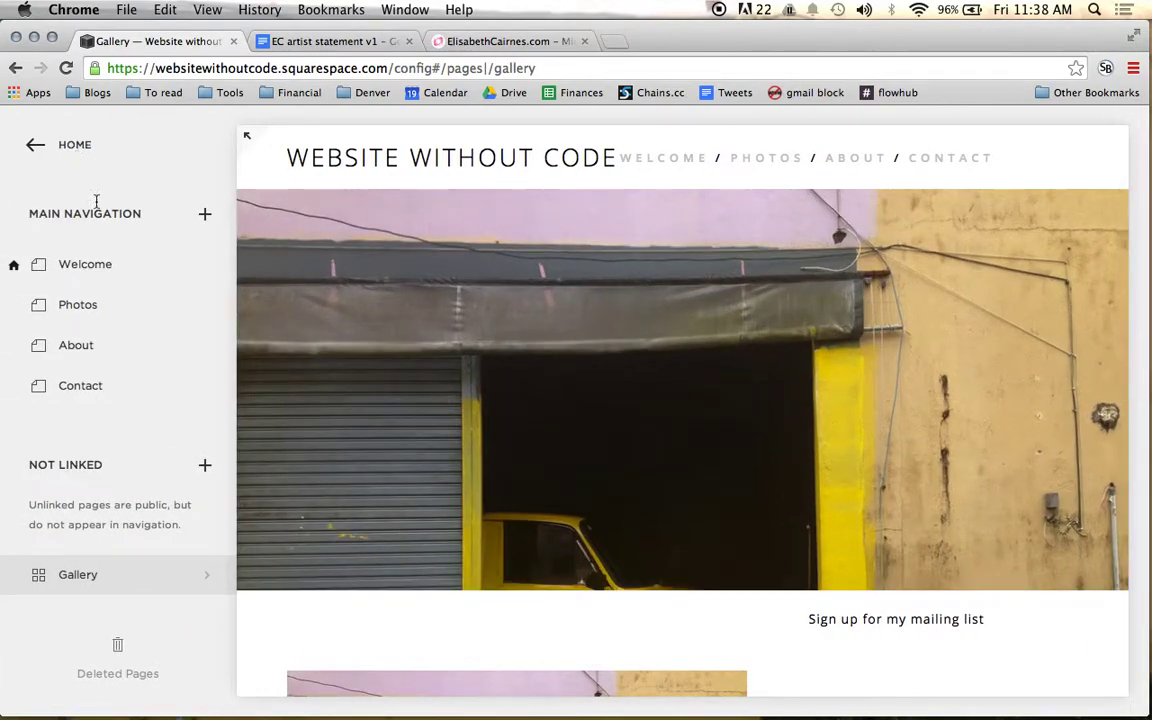
{"action": "left_click", "coordinate": [89, 310]}
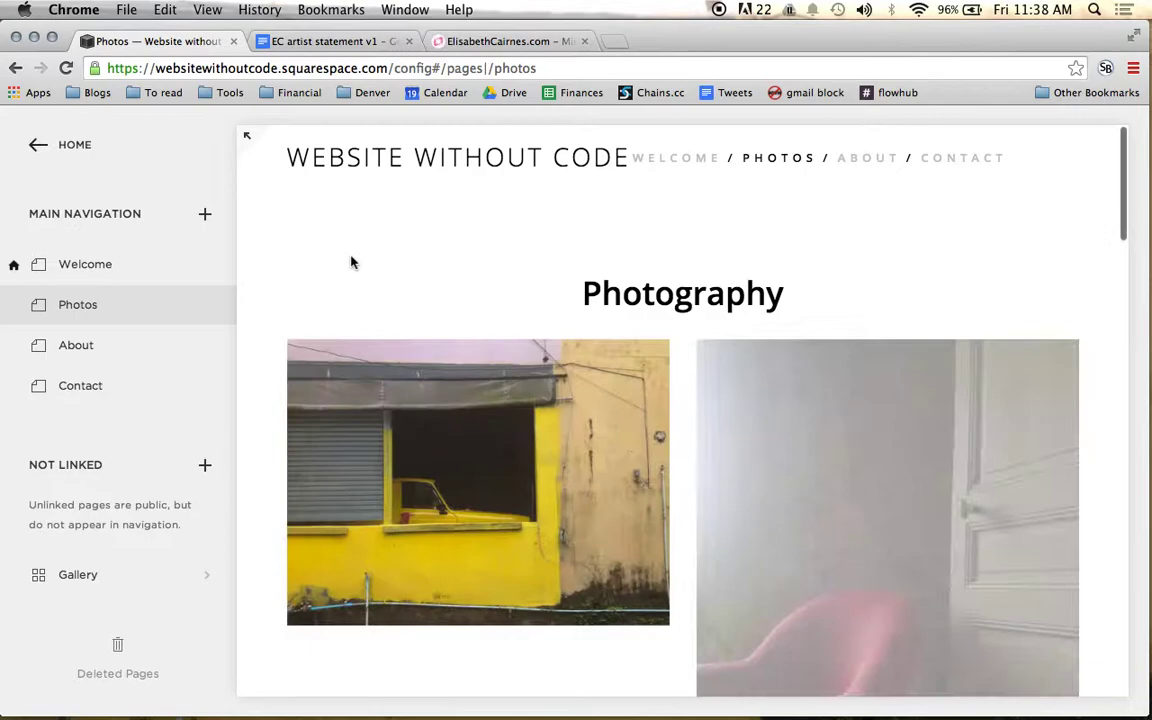
{"action": "scroll", "coordinate": [706, 223], "scroll_direction": "down", "scroll_amount": 1}
{"action": "scroll", "coordinate": [706, 223], "scroll_direction": "down", "scroll_amount": 5}
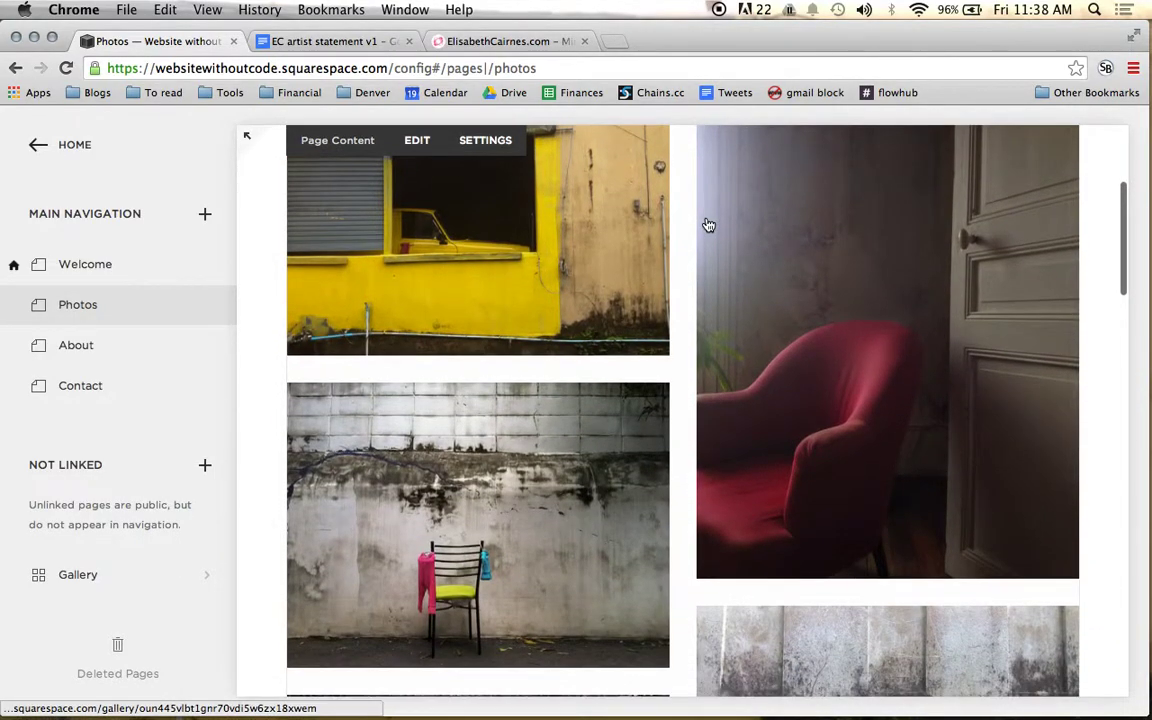
{"action": "scroll", "coordinate": [706, 223], "scroll_direction": "down", "scroll_amount": 5}
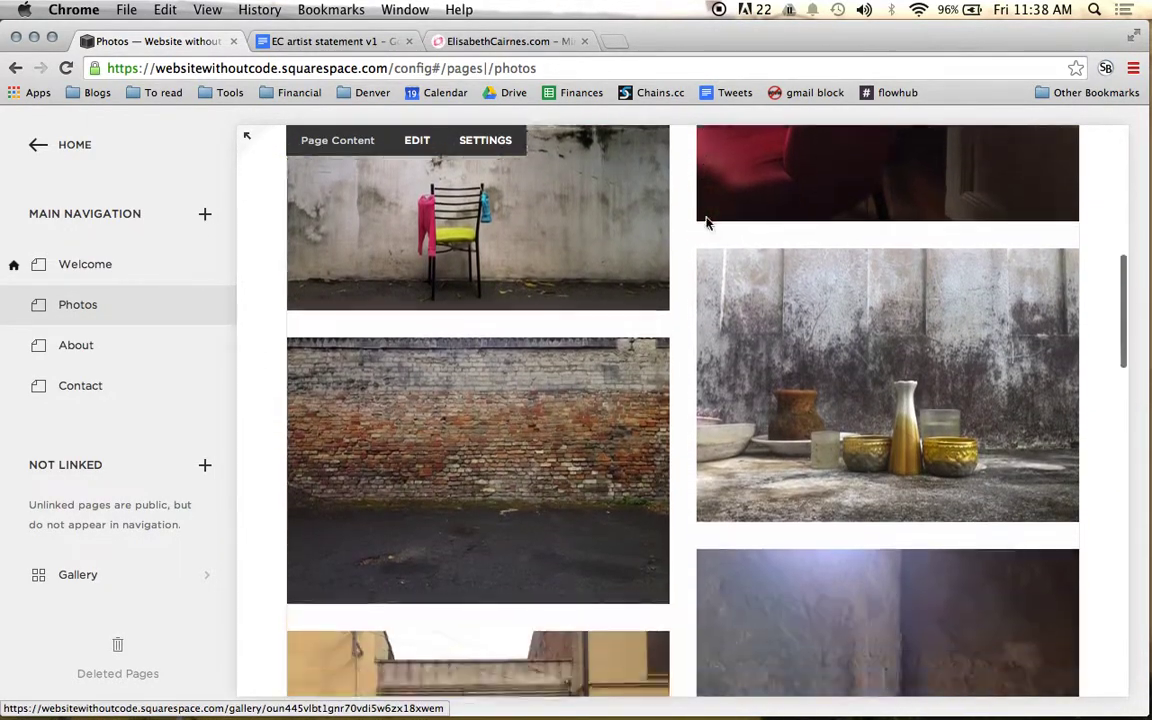
{"action": "scroll", "coordinate": [706, 223], "scroll_direction": "down", "scroll_amount": 6}
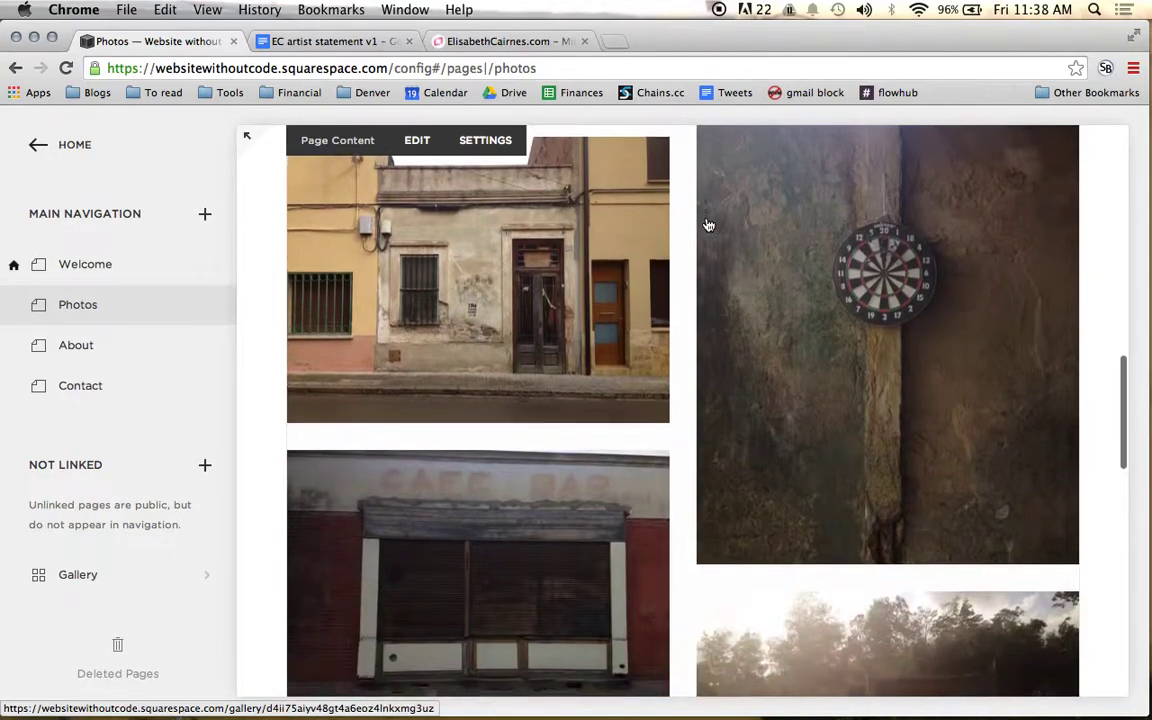
{"action": "scroll", "coordinate": [708, 225], "scroll_direction": "down", "scroll_amount": 5}
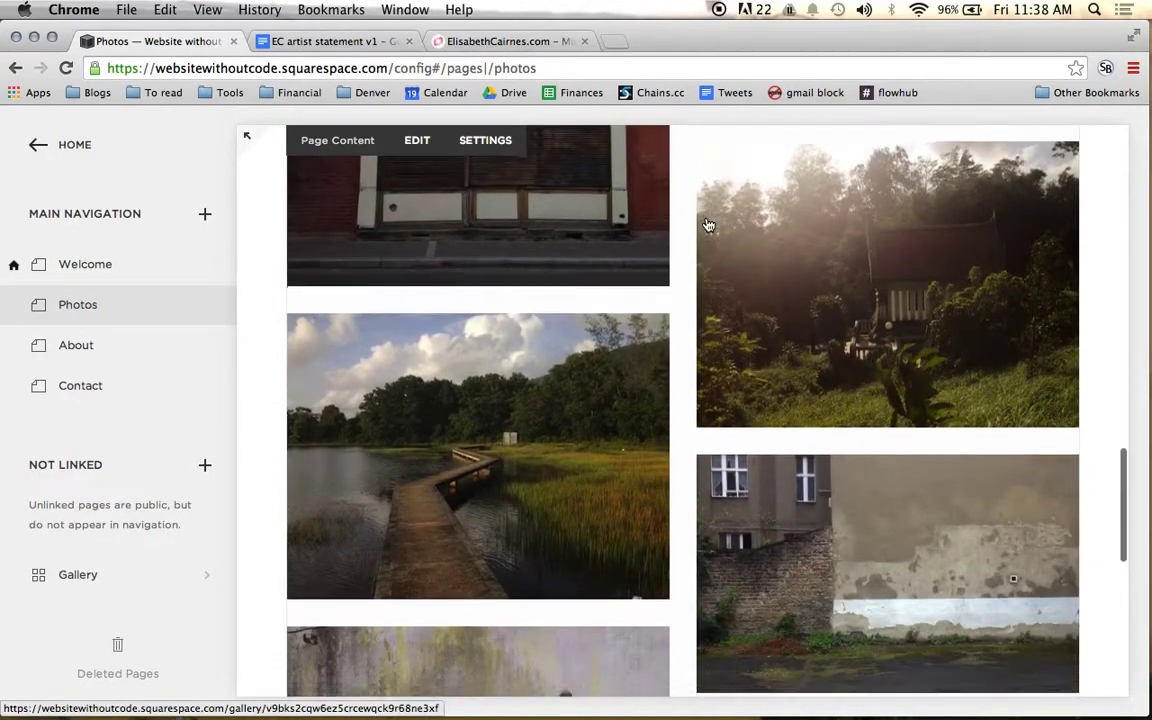
{"action": "scroll", "coordinate": [708, 225], "scroll_direction": "down", "scroll_amount": 1}
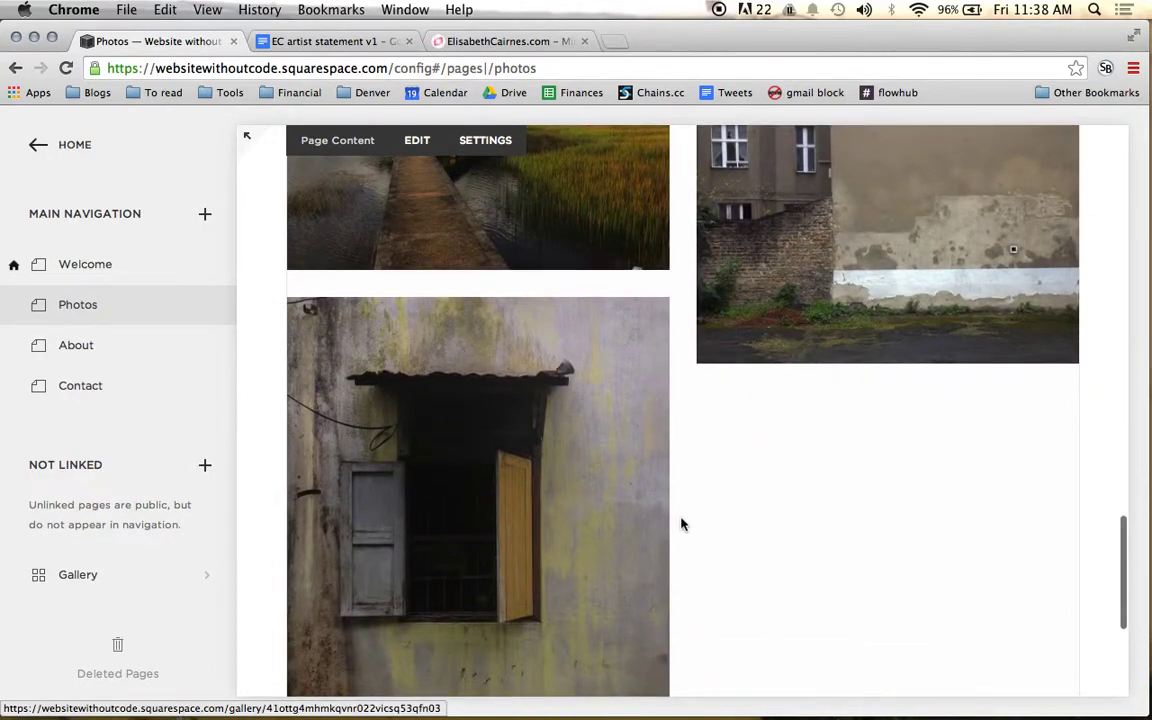
{"action": "scroll", "coordinate": [681, 524], "scroll_direction": "down", "scroll_amount": 3}
{"action": "scroll", "coordinate": [681, 524], "scroll_direction": "up", "scroll_amount": 7}
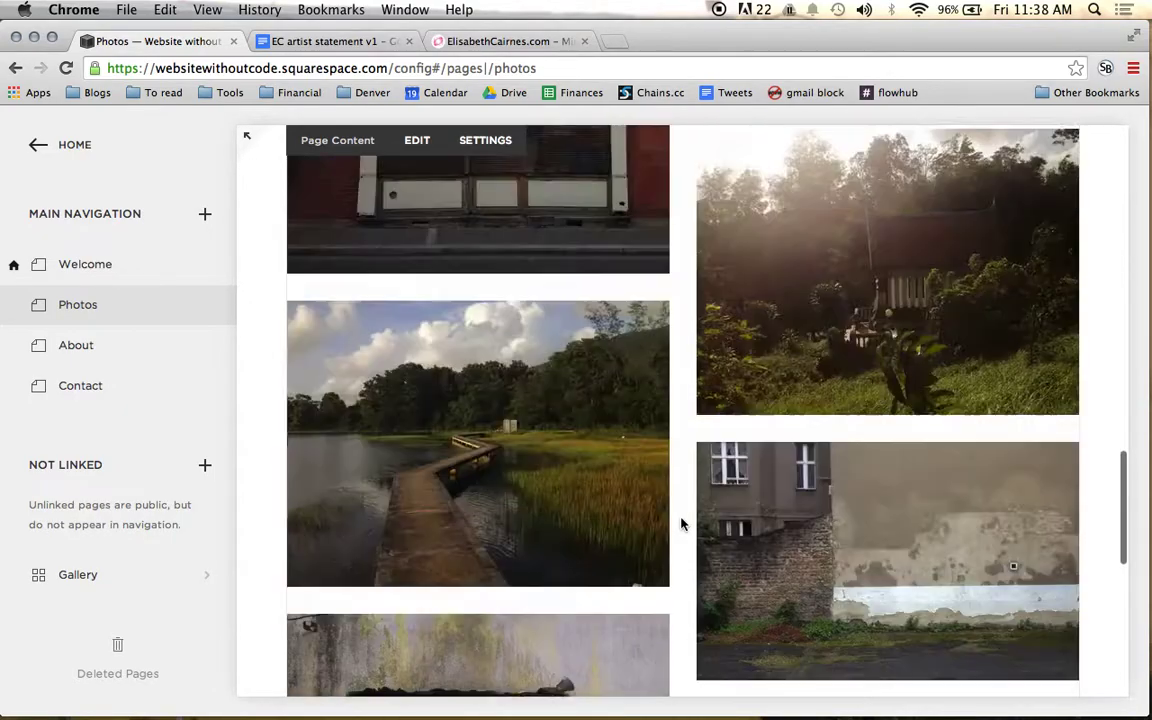
{"action": "scroll", "coordinate": [681, 524], "scroll_direction": "up", "scroll_amount": 10}
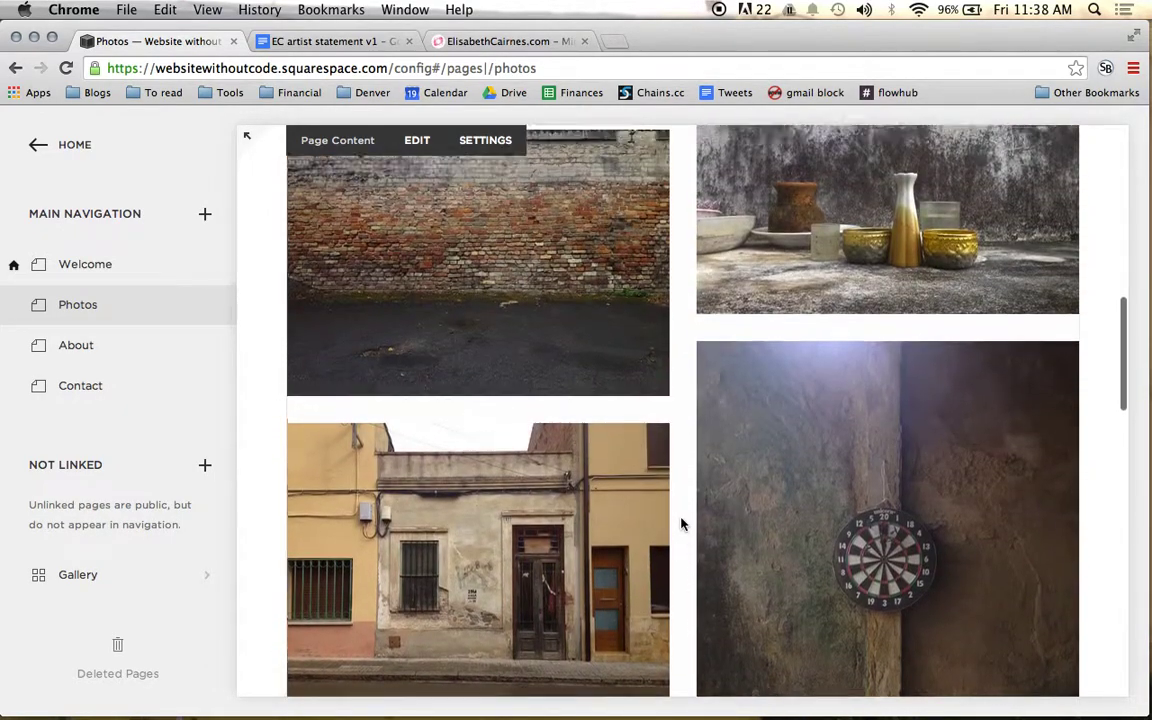
{"action": "scroll", "coordinate": [681, 524], "scroll_direction": "up", "scroll_amount": 10}
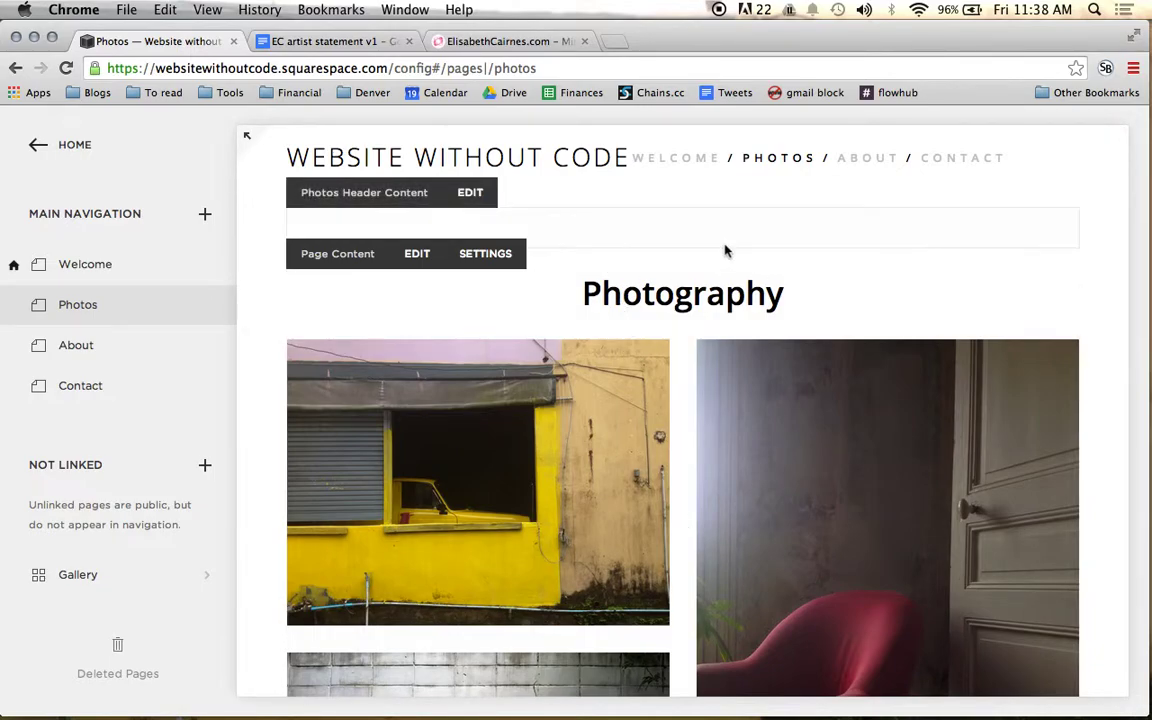
Test the photos' lightbox view by enlarging the yellow car, red armchair and metal chair photos and closing each one.
{"action": "left_click", "coordinate": [555, 434]}
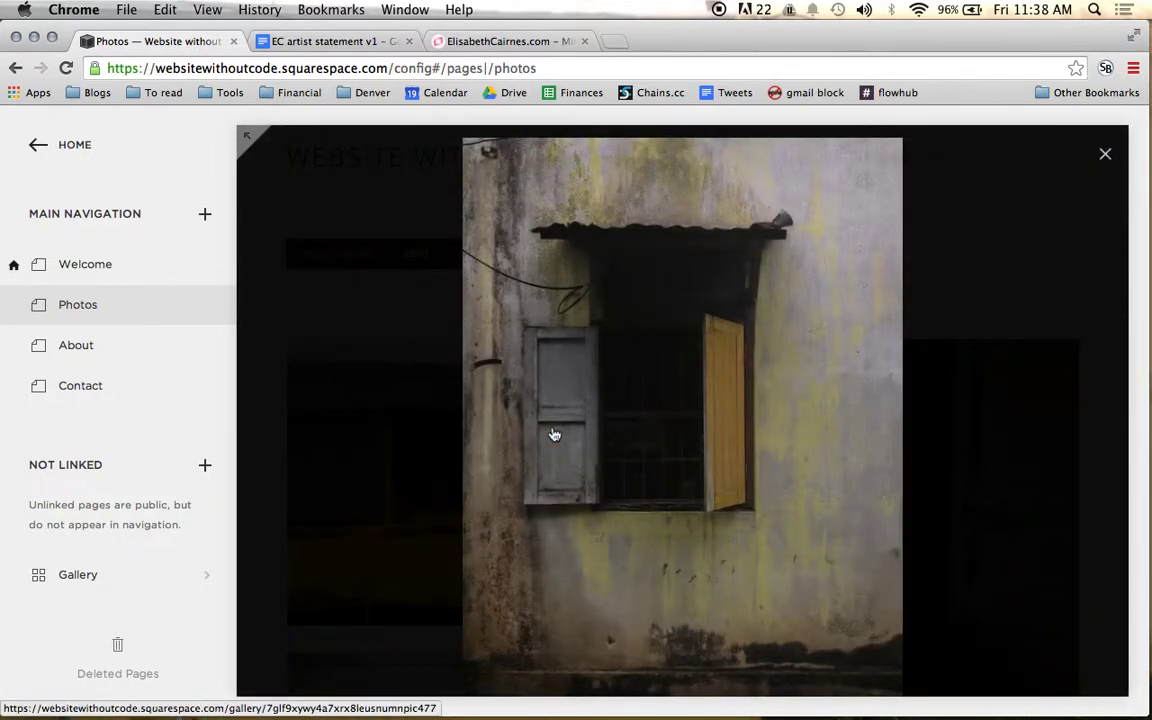
{"action": "left_click", "coordinate": [1103, 155]}
{"action": "left_click", "coordinate": [828, 399]}
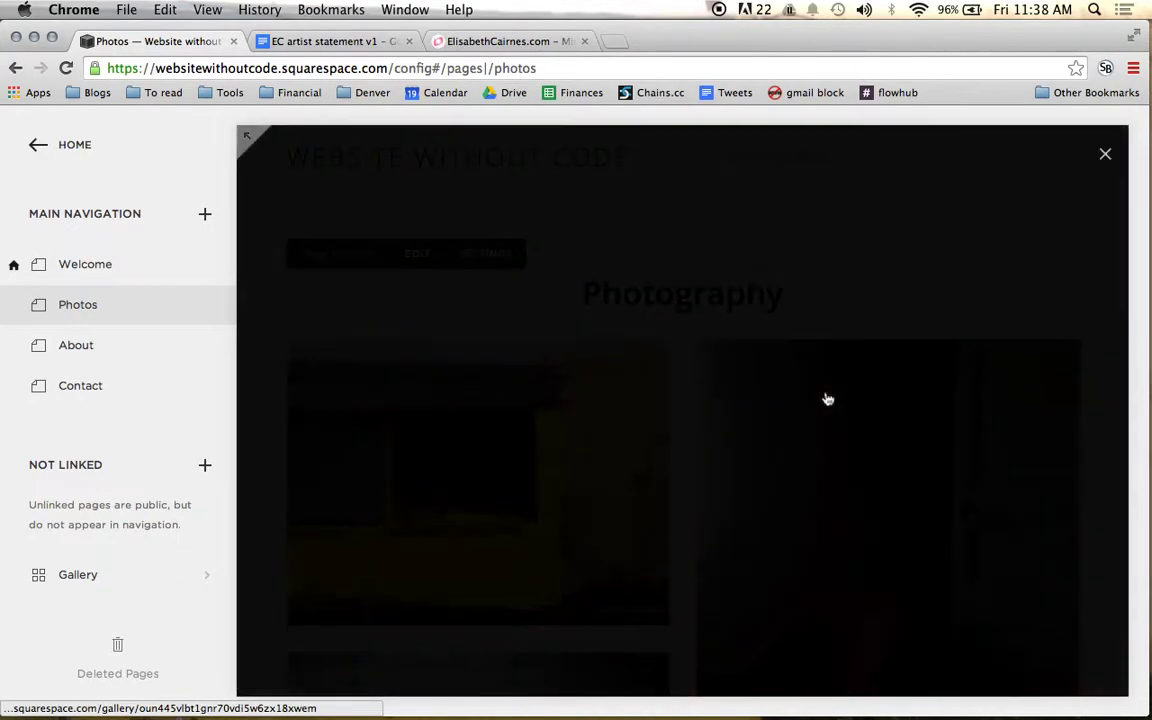
{"action": "left_click", "coordinate": [1105, 155]}
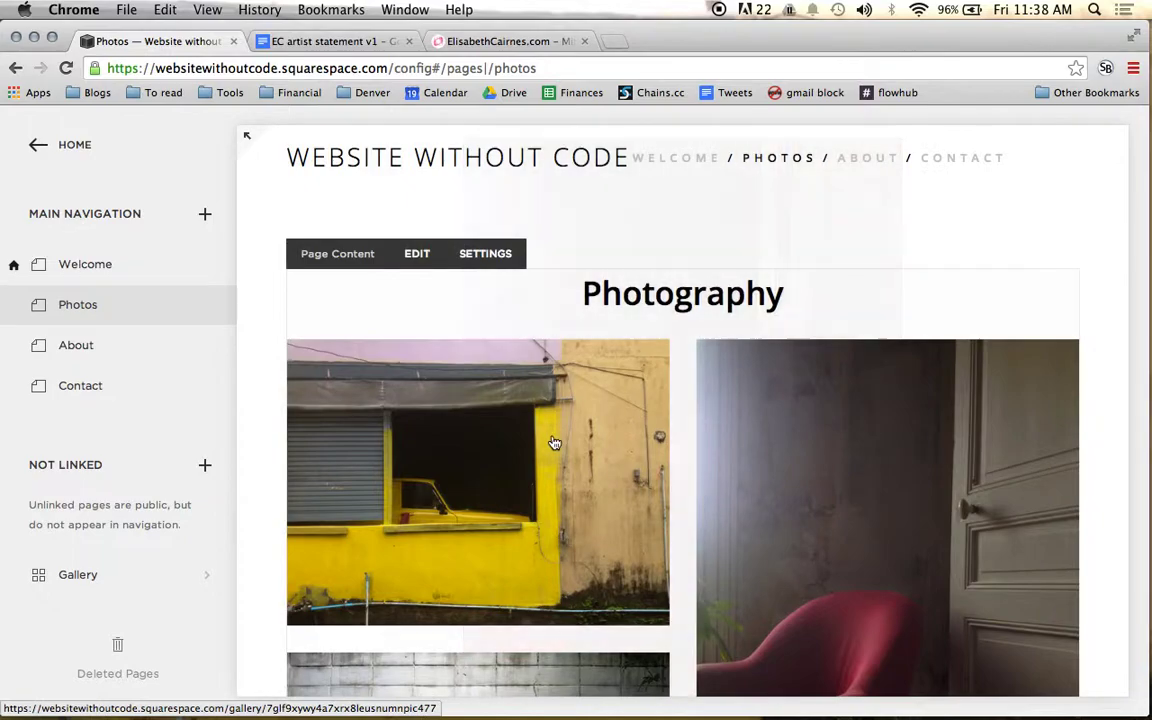
{"action": "scroll", "coordinate": [555, 443], "scroll_direction": "down", "scroll_amount": 3}
{"action": "left_click", "coordinate": [506, 499]}
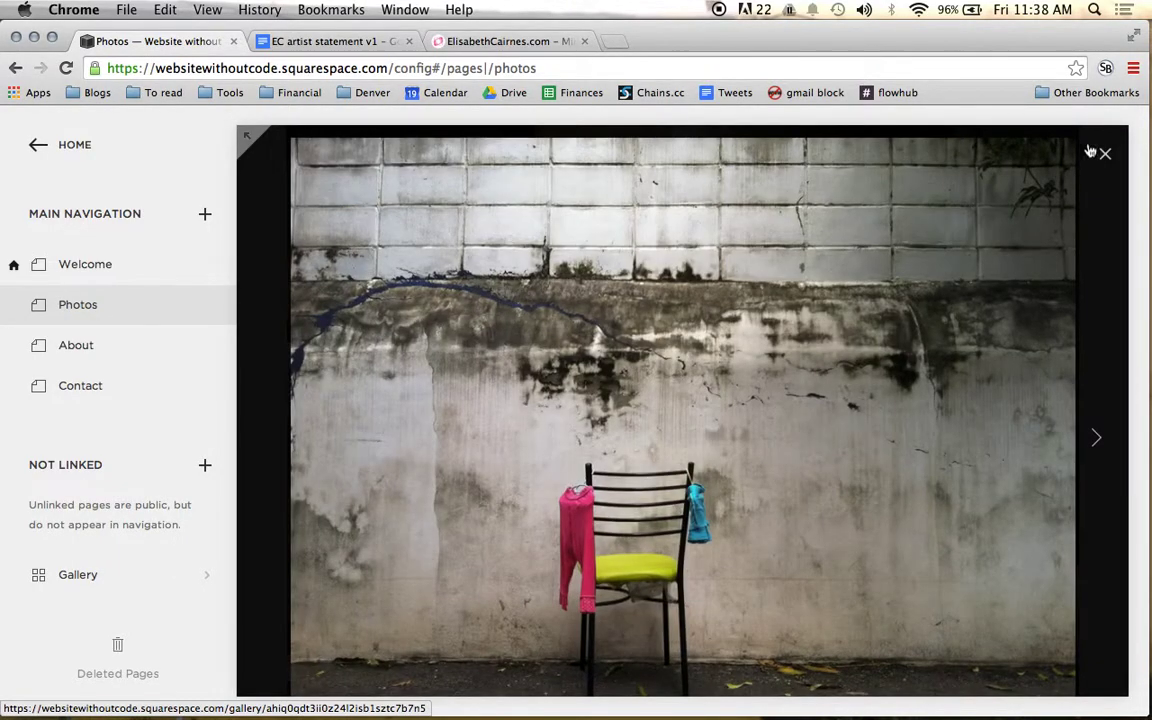
{"action": "left_click", "coordinate": [1107, 150]}
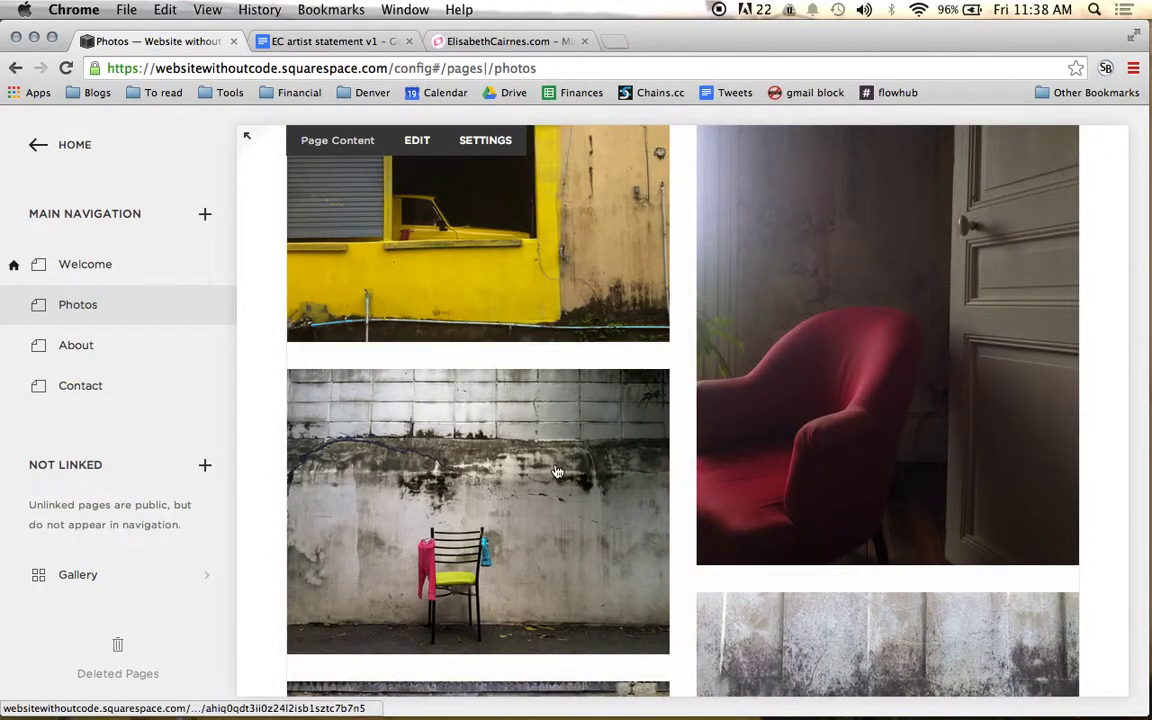
{"action": "scroll", "coordinate": [557, 471], "scroll_direction": "up", "scroll_amount": 3}
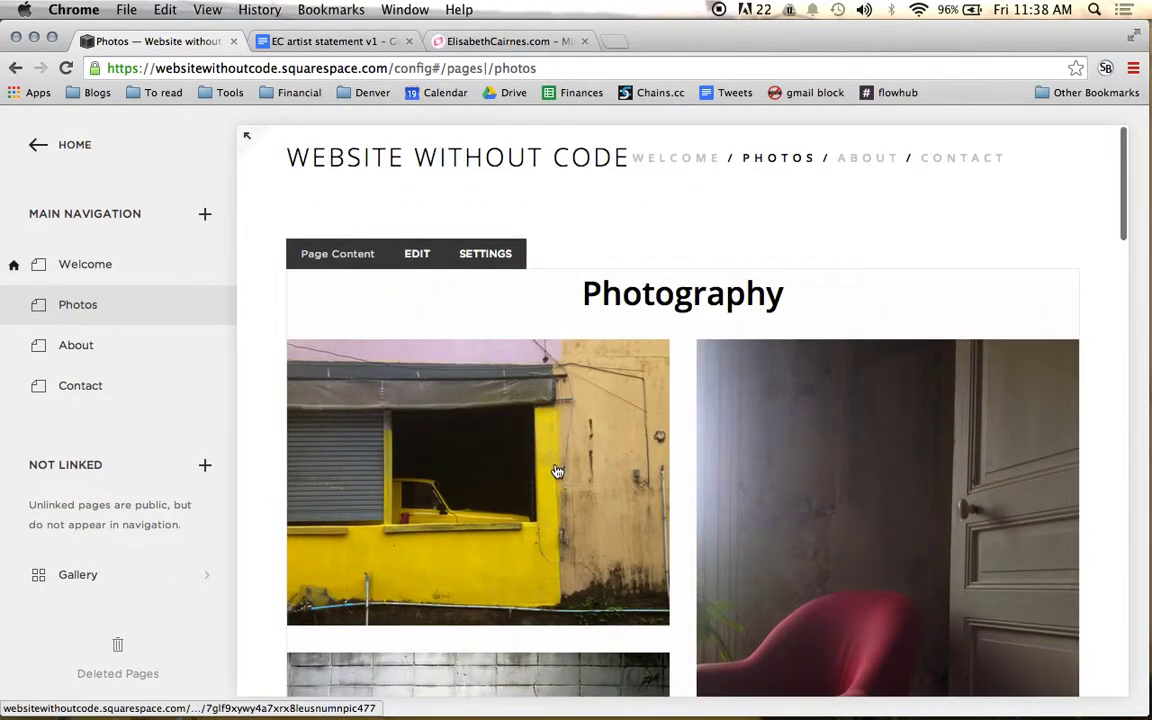
Check the Photos page's purpose and intended visitor actions in the MindMeister site plan, and return to the Squarespace page.
{"action": "left_click", "coordinate": [505, 42]}
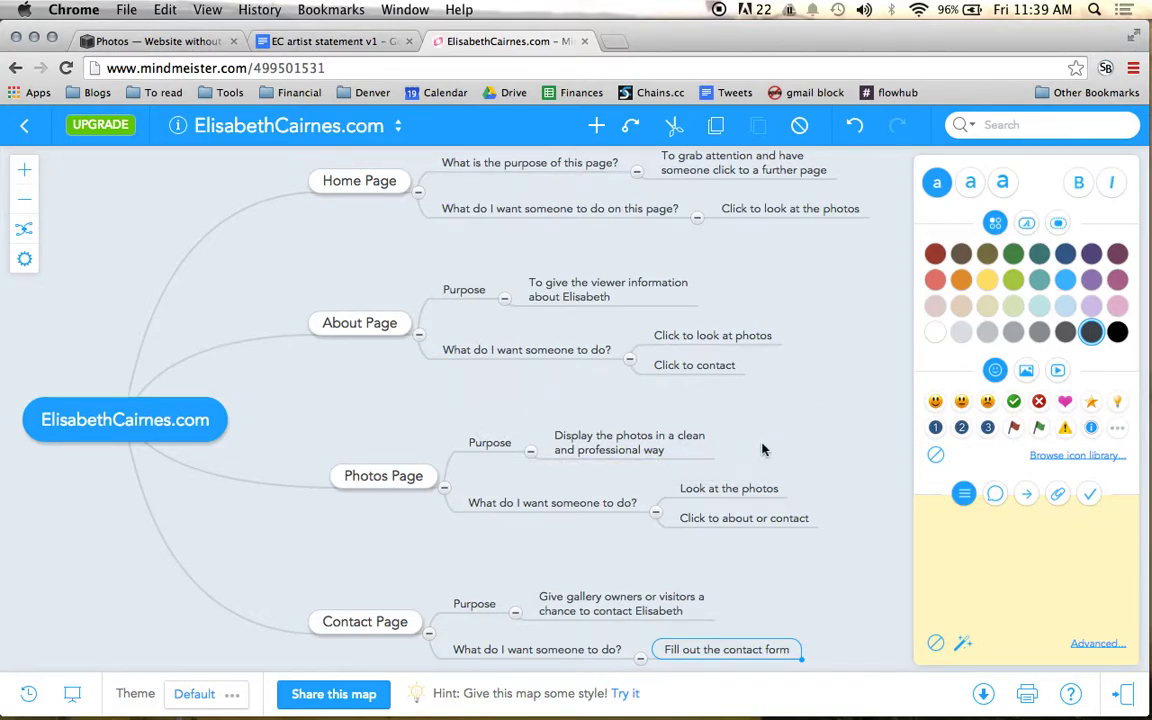
{"action": "scroll", "coordinate": [762, 447], "scroll_direction": "down", "scroll_amount": 1}
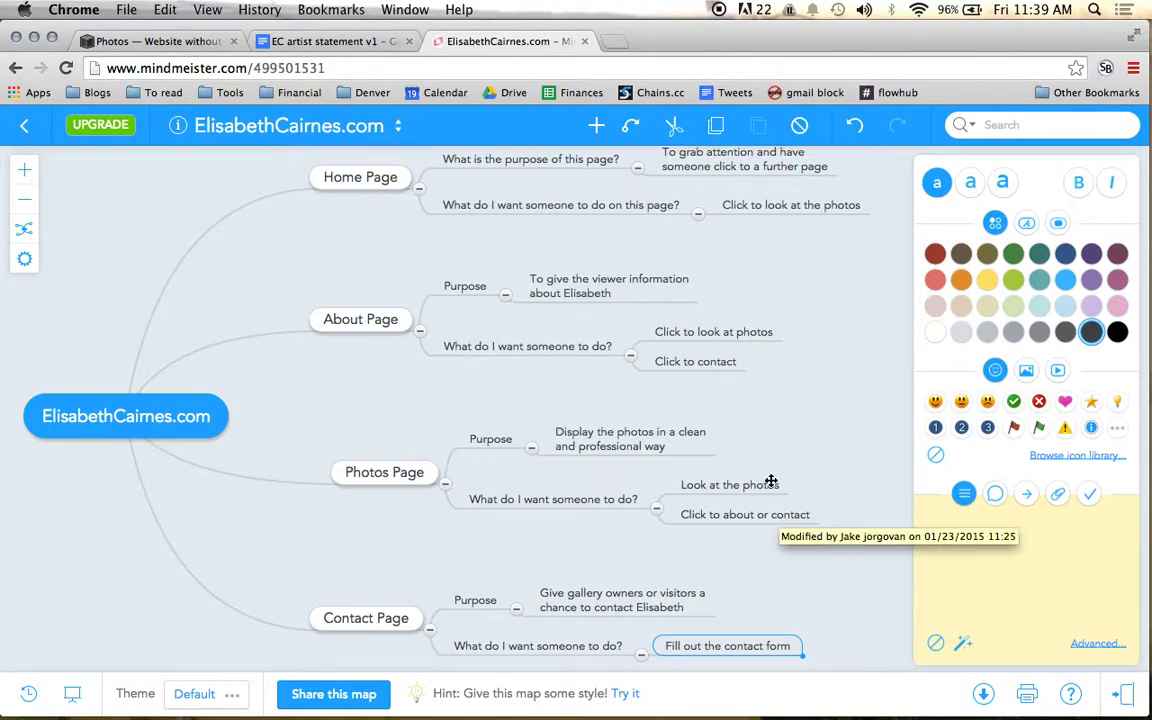
{"action": "left_click", "coordinate": [160, 45]}
Open the Photos page content for editing and go to the insertion point below the last gallery photo.
{"action": "scroll", "coordinate": [537, 242], "scroll_direction": "down", "scroll_amount": 8}
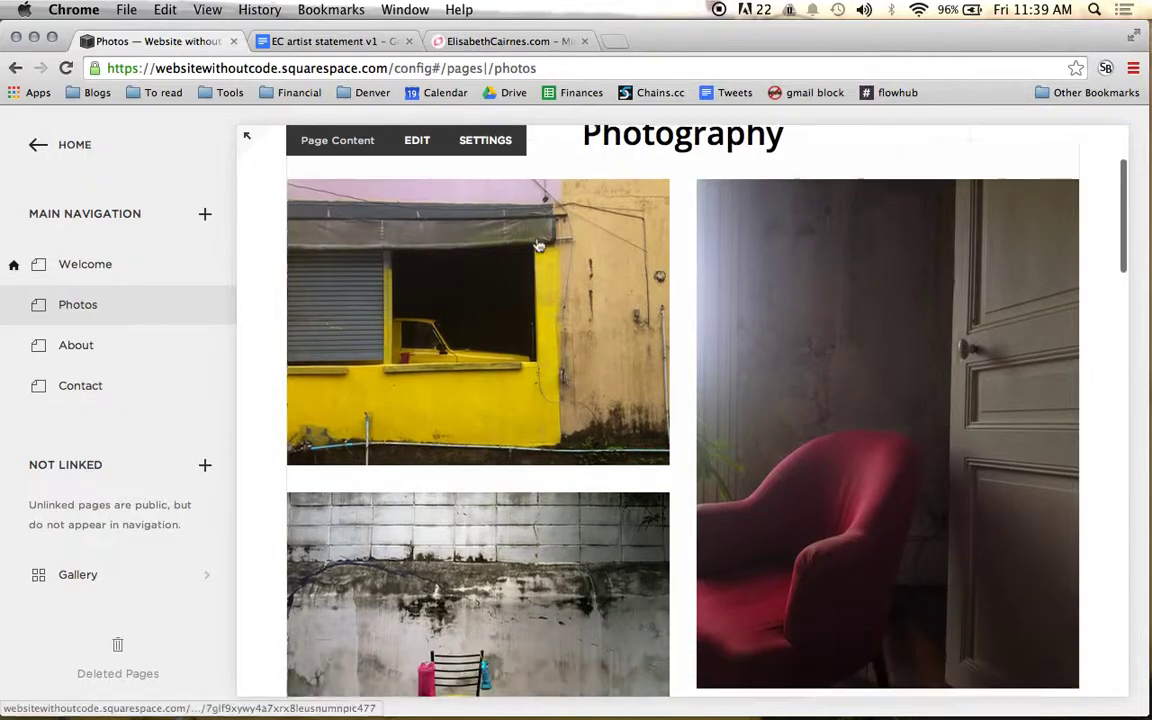
{"action": "scroll", "coordinate": [537, 245], "scroll_direction": "down", "scroll_amount": 15}
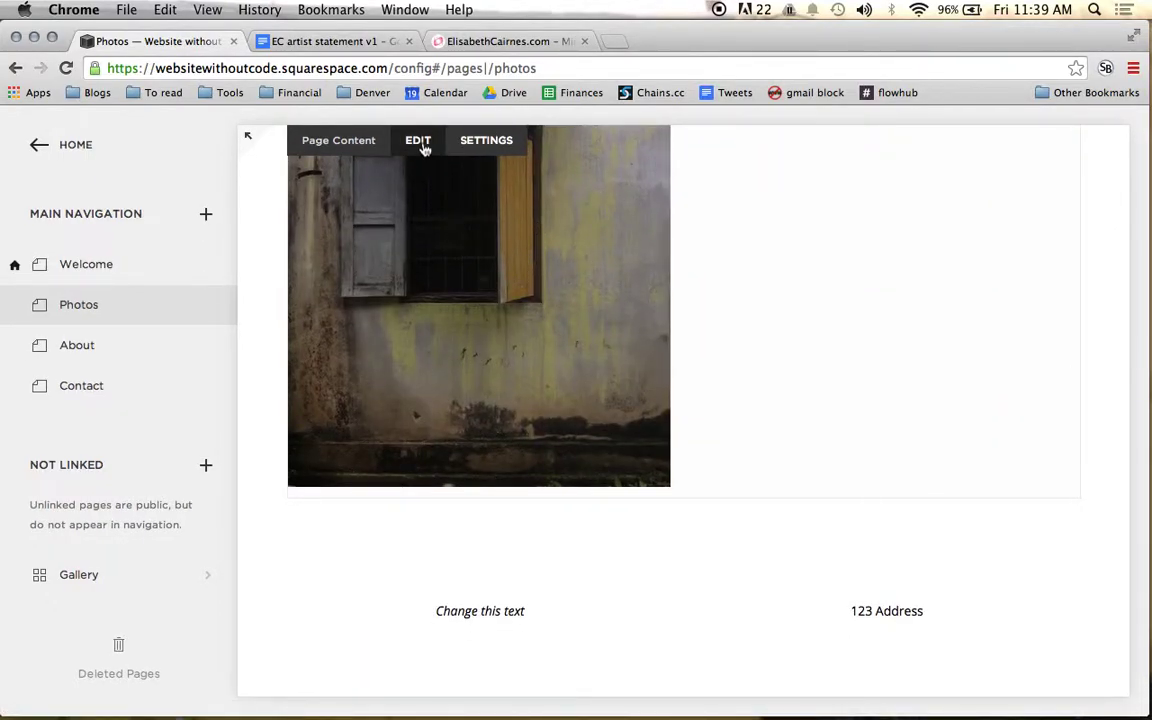
{"action": "left_click", "coordinate": [416, 142]}
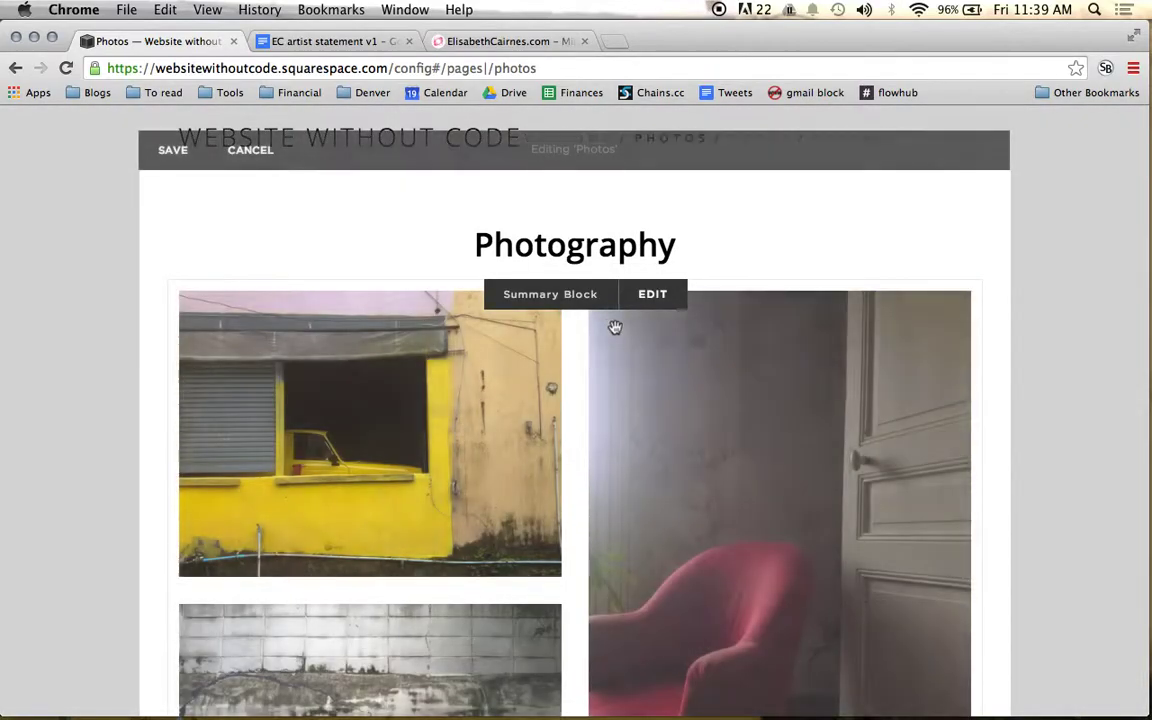
{"action": "scroll", "coordinate": [630, 330], "scroll_direction": "down", "scroll_amount": 3}
{"action": "scroll", "coordinate": [615, 327], "scroll_direction": "down", "scroll_amount": 15}
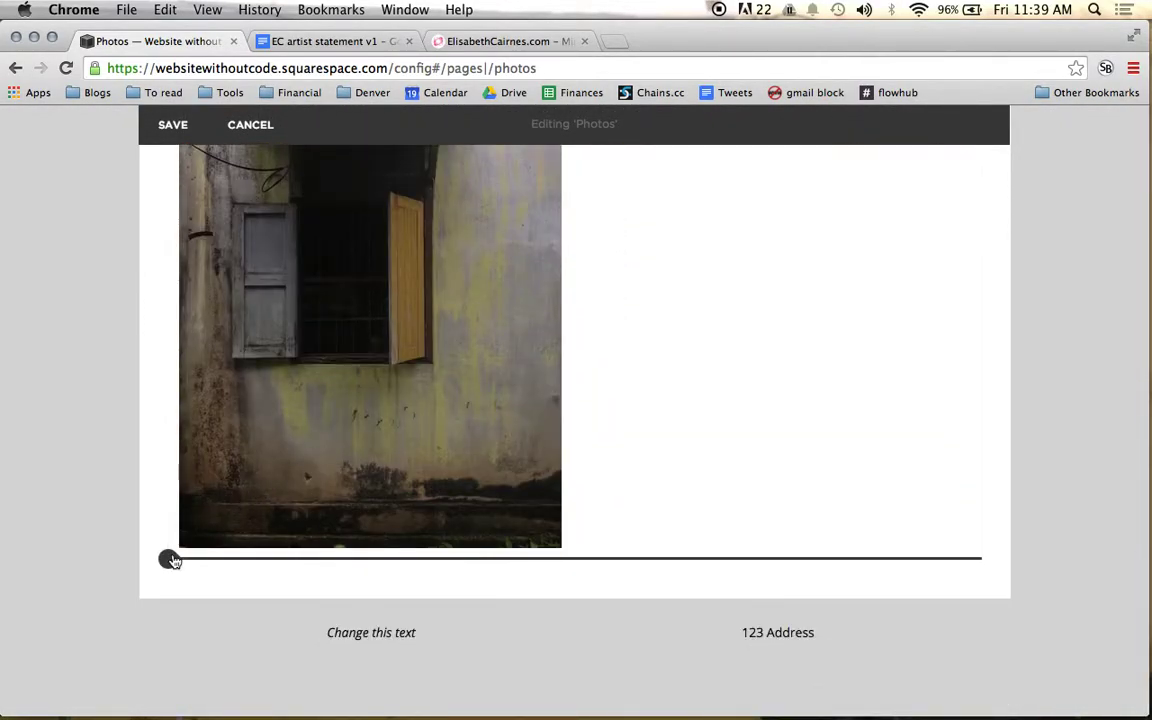
Try a centered text block below the gallery wall reading "Learn more about" plus the artist's first name, and remove that block.
{"action": "left_click", "coordinate": [170, 560]}
{"action": "left_click", "coordinate": [244, 374]}
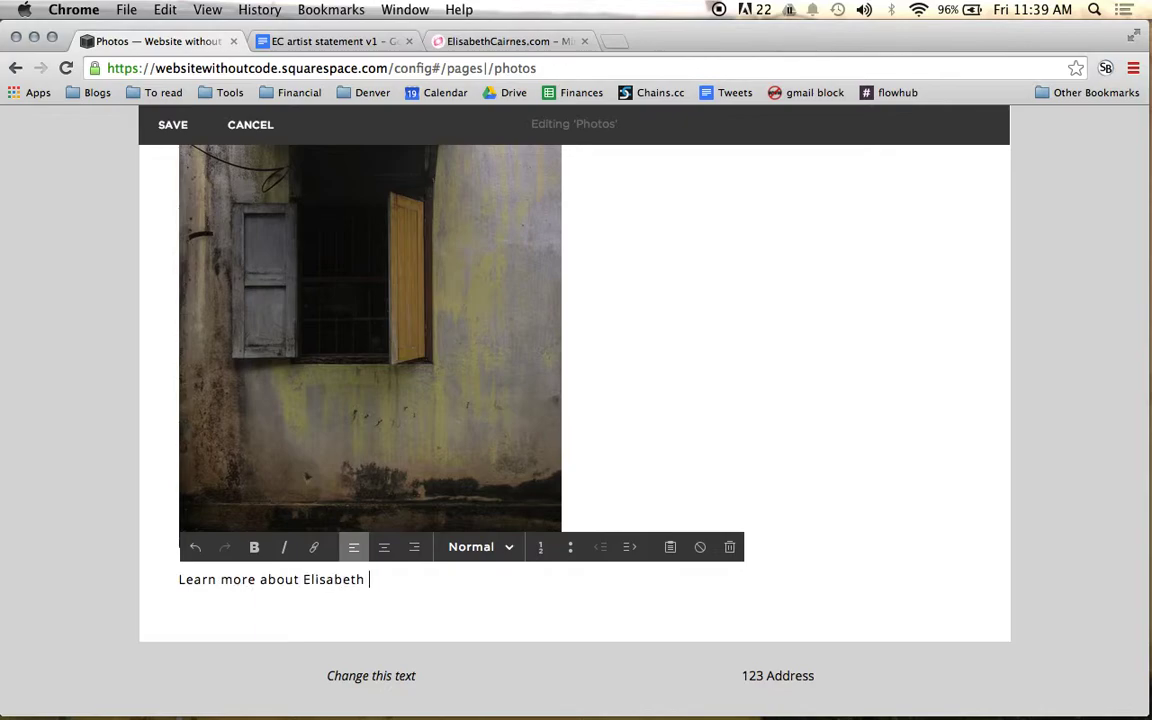
{"action": "key", "text": "super+a"}
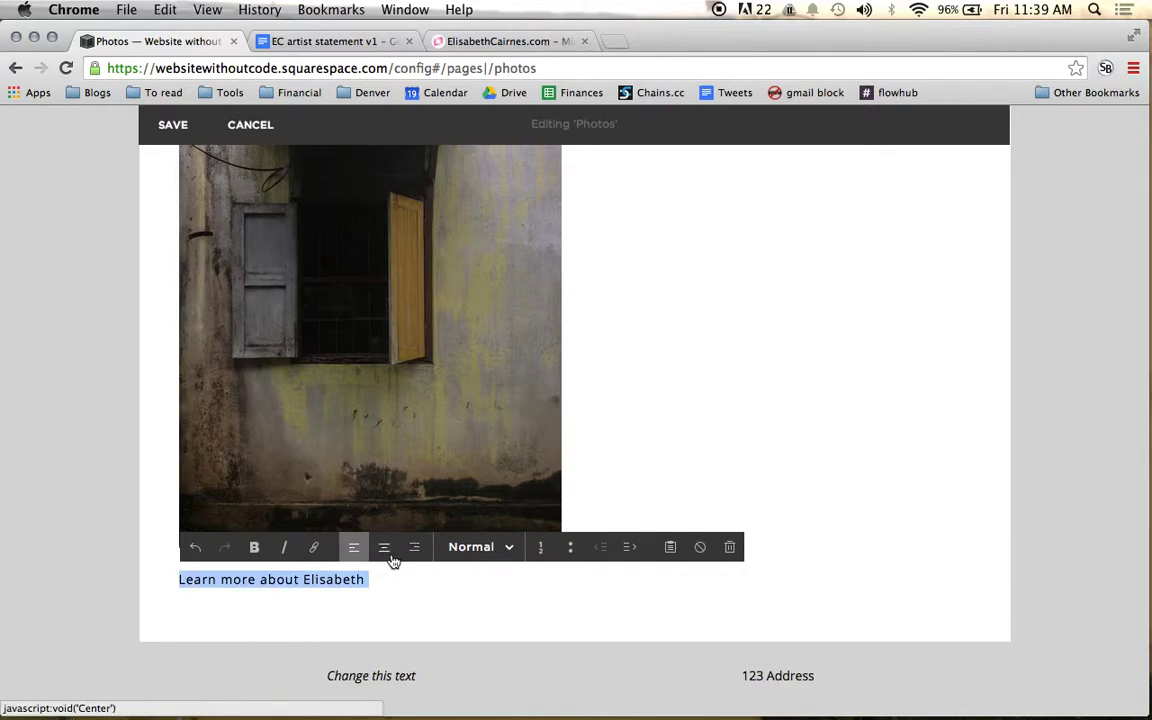
{"action": "left_click", "coordinate": [384, 548]}
{"action": "key", "text": "Right"}
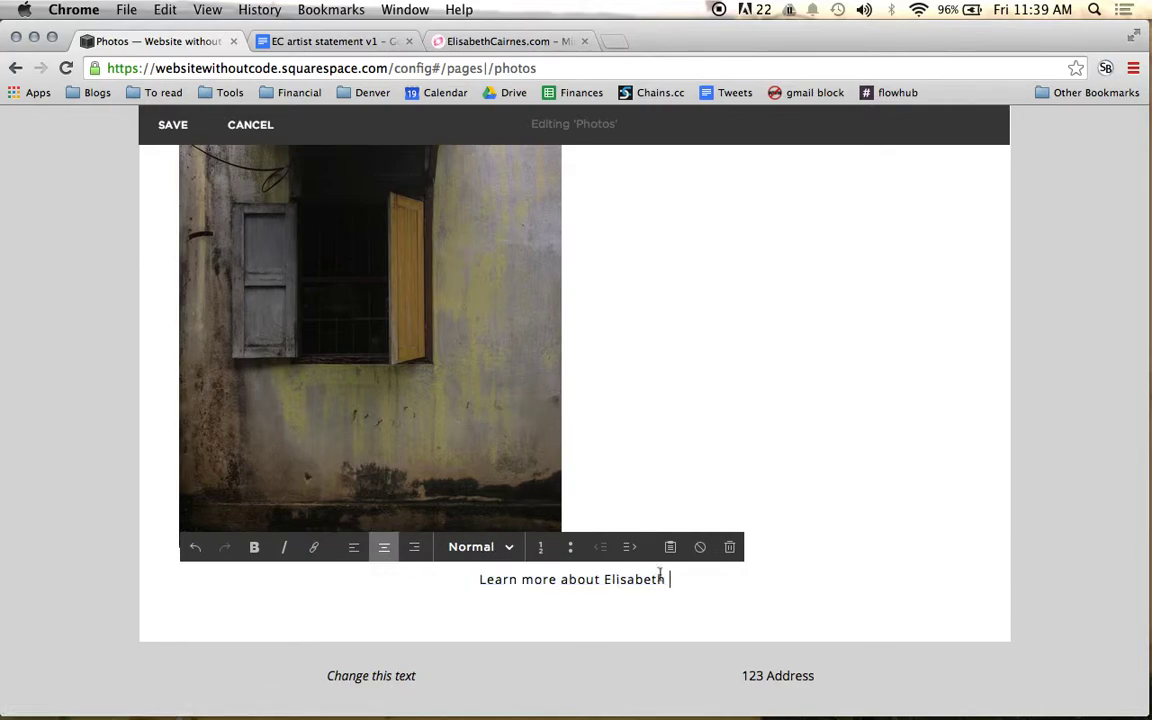
{"action": "left_click", "coordinate": [730, 548]}
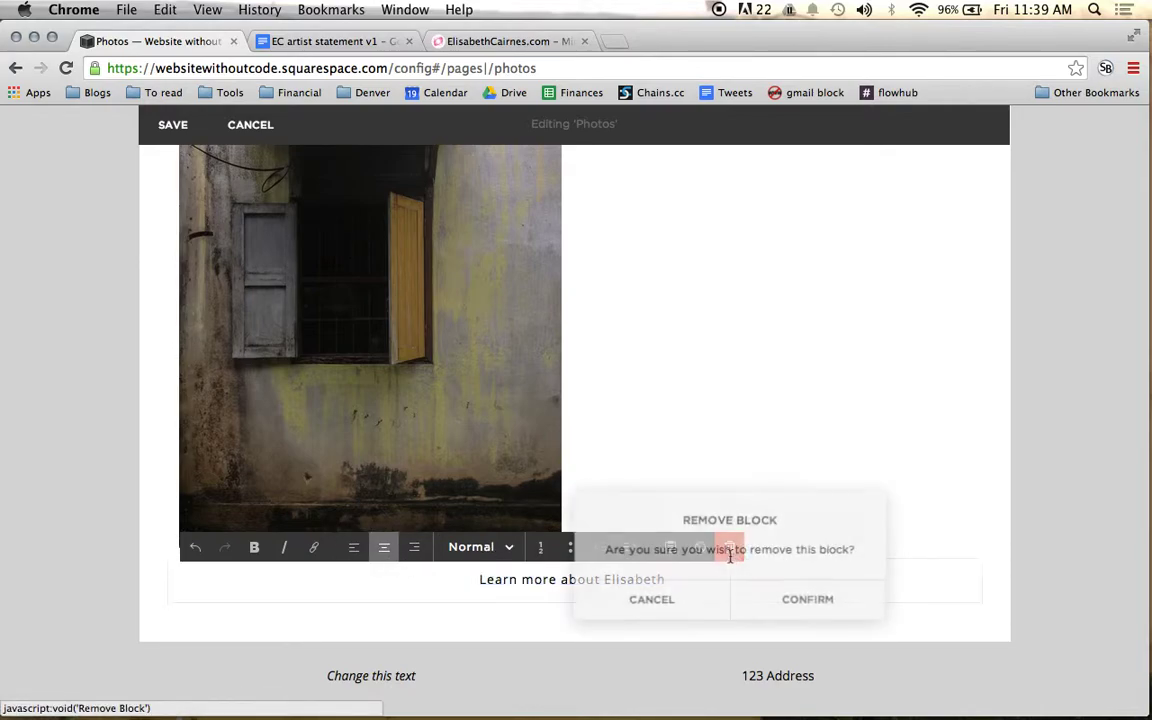
{"action": "left_click", "coordinate": [832, 598]}
Add a button block below the gallery wall with the text "Learn more about" plus the artist's first name.
{"action": "left_click", "coordinate": [168, 559]}
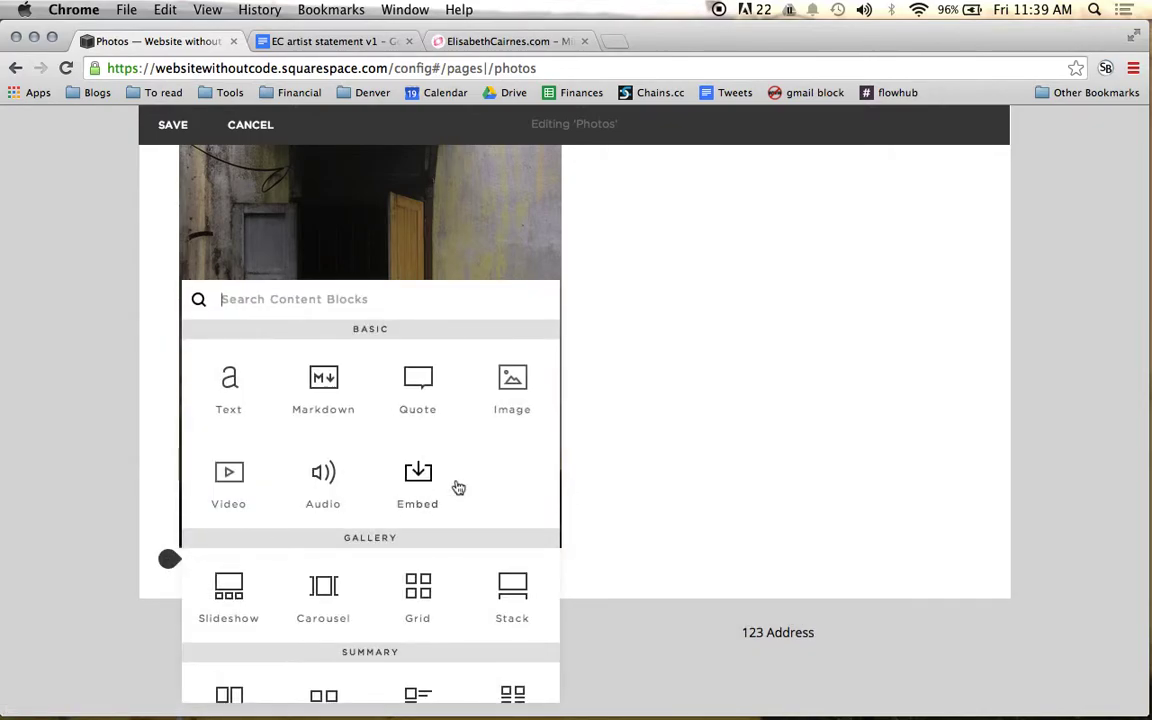
{"action": "scroll", "coordinate": [490, 476], "scroll_direction": "down", "scroll_amount": 1}
{"action": "scroll", "coordinate": [490, 476], "scroll_direction": "down", "scroll_amount": 8}
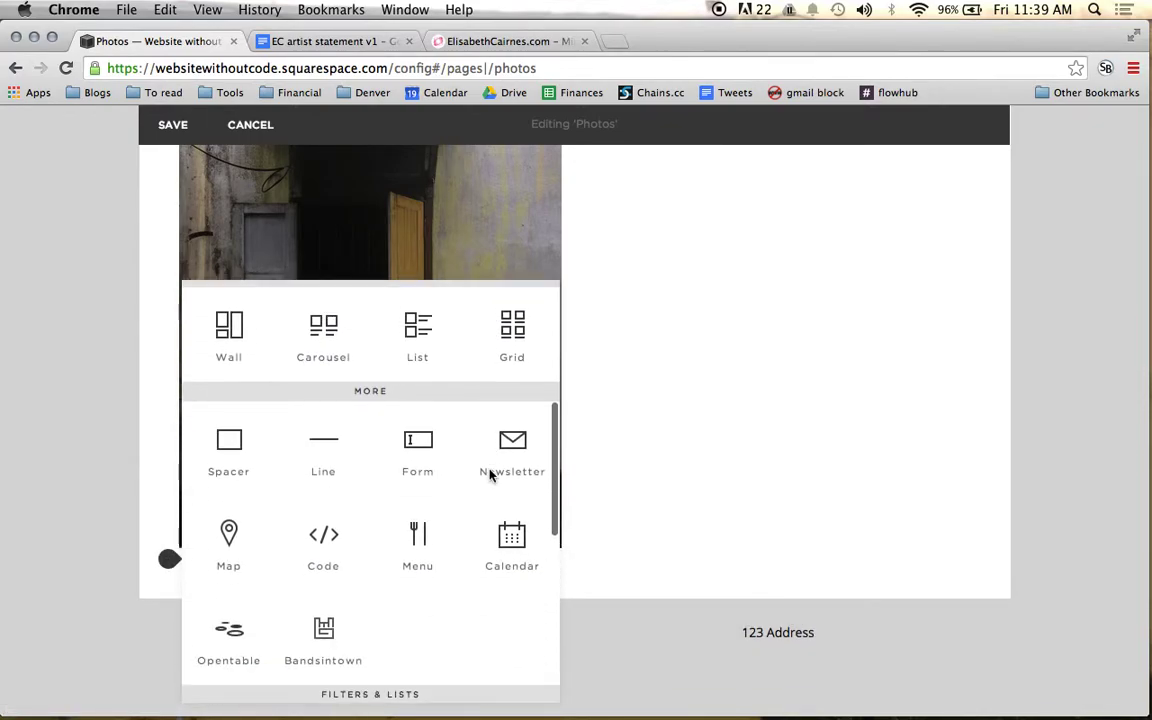
{"action": "scroll", "coordinate": [490, 476], "scroll_direction": "down", "scroll_amount": 3}
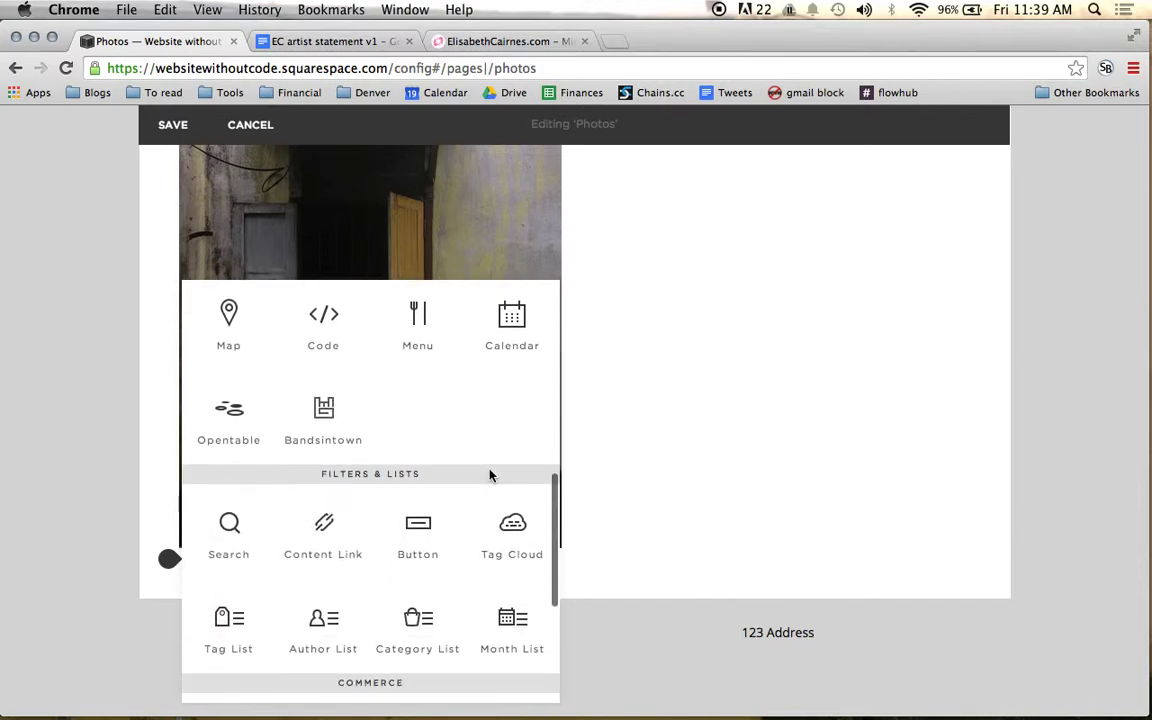
{"action": "left_click", "coordinate": [430, 543]}
{"action": "type", "text": "Lear"}
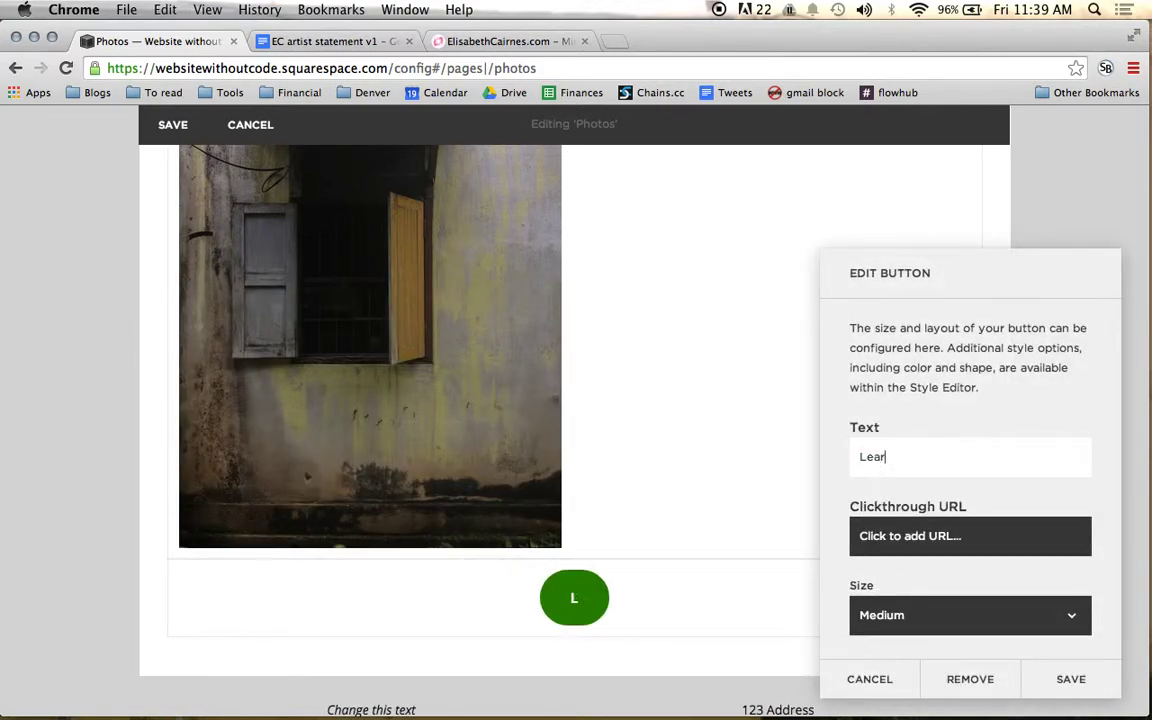
{"action": "type", "text": "n more about Elisab"}
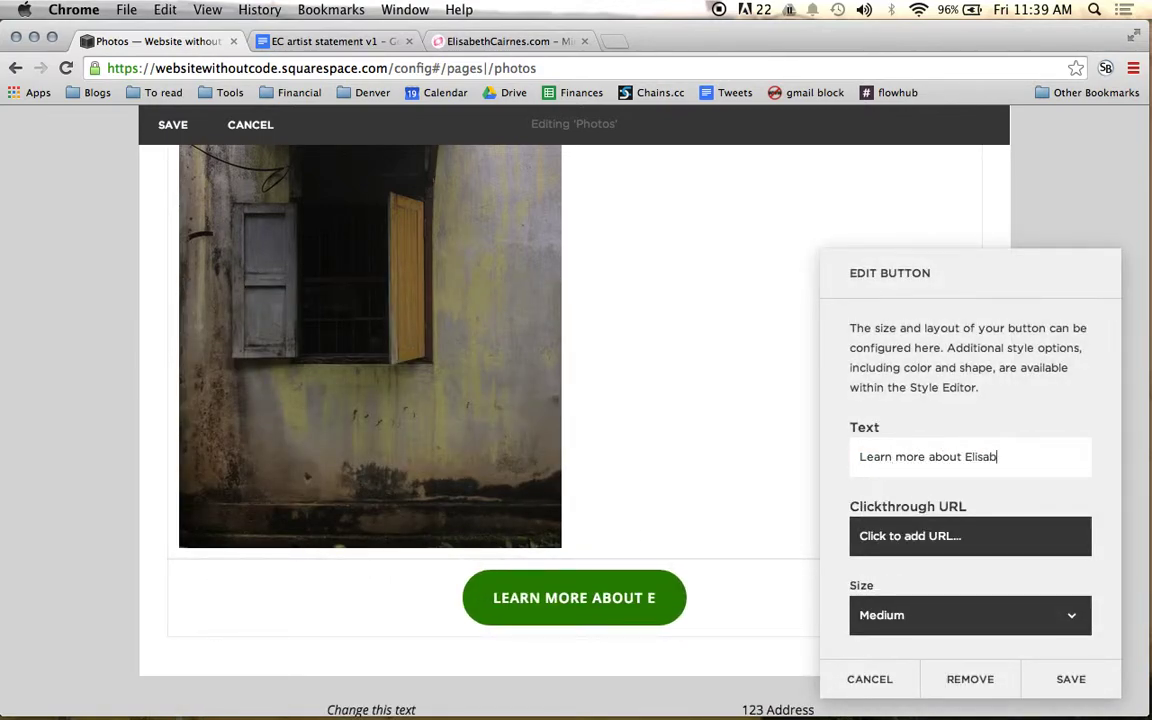
{"action": "type", "text": "eth"}
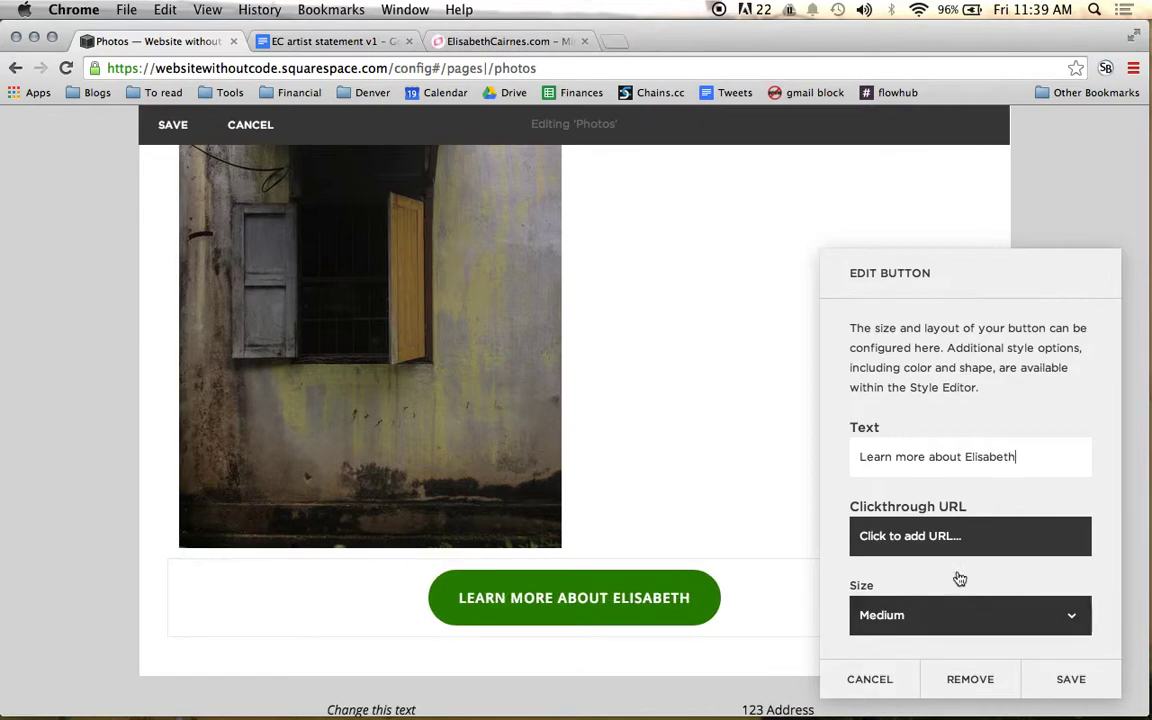
Link the button to the site's About page, and save both the button and the Photos page.
{"action": "left_click", "coordinate": [960, 540]}
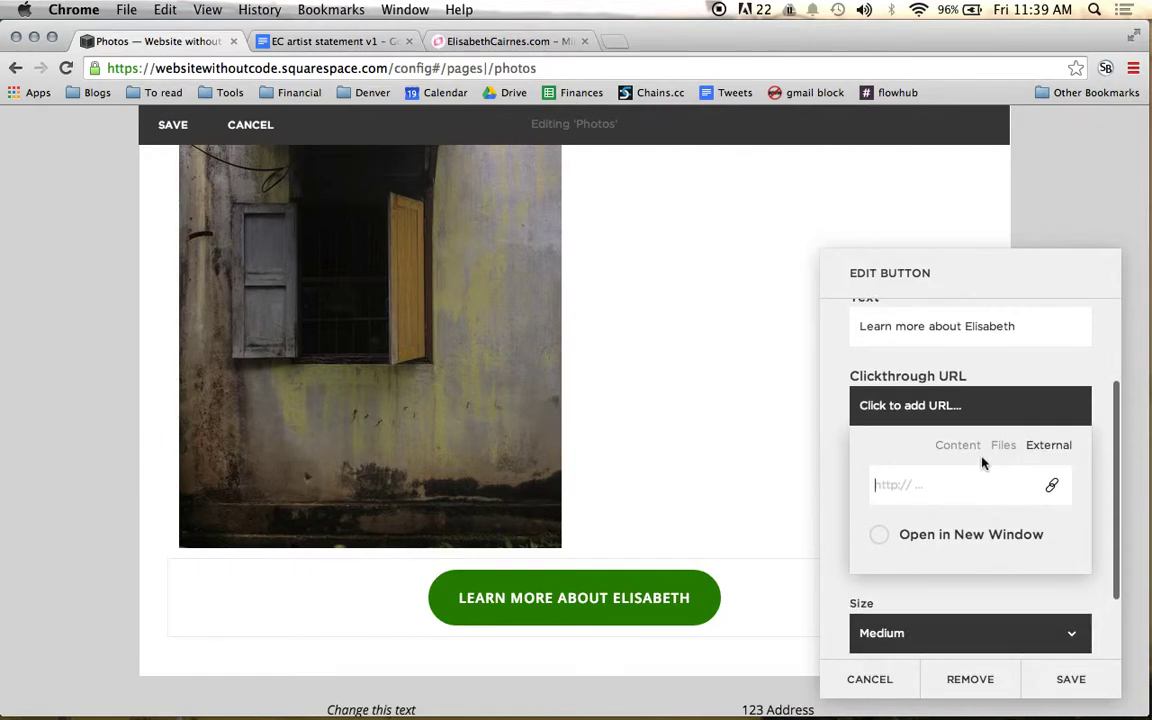
{"action": "left_click", "coordinate": [962, 448]}
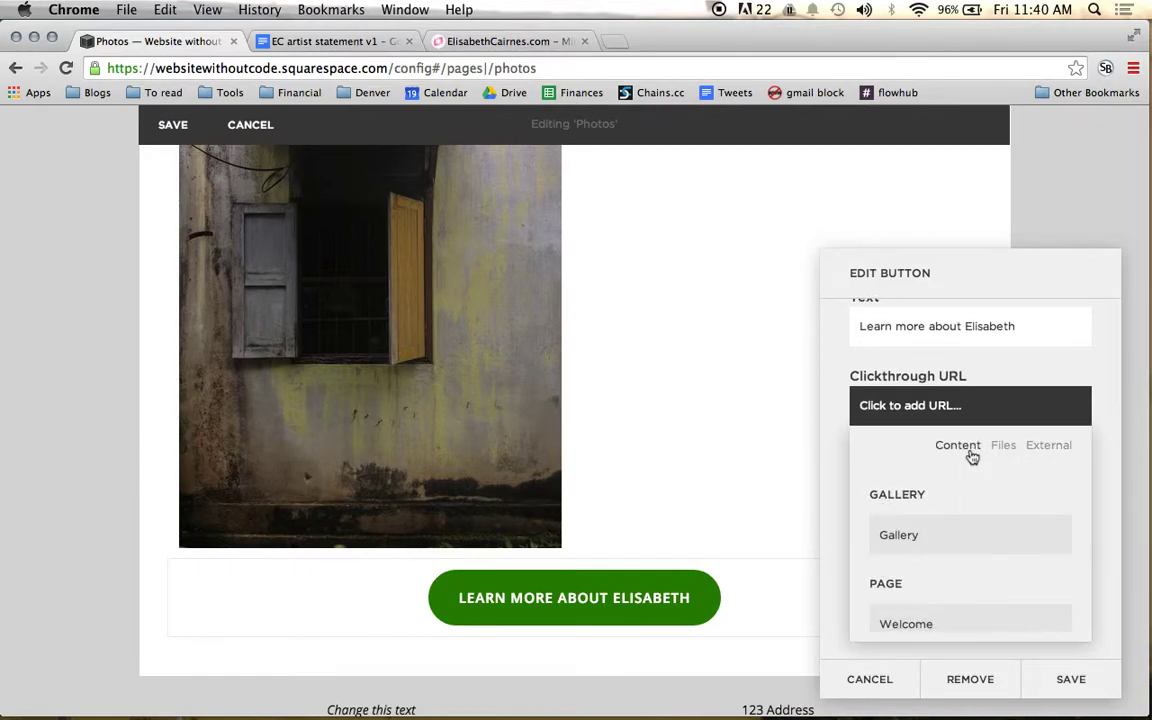
{"action": "scroll", "coordinate": [955, 519], "scroll_direction": "down", "scroll_amount": 3}
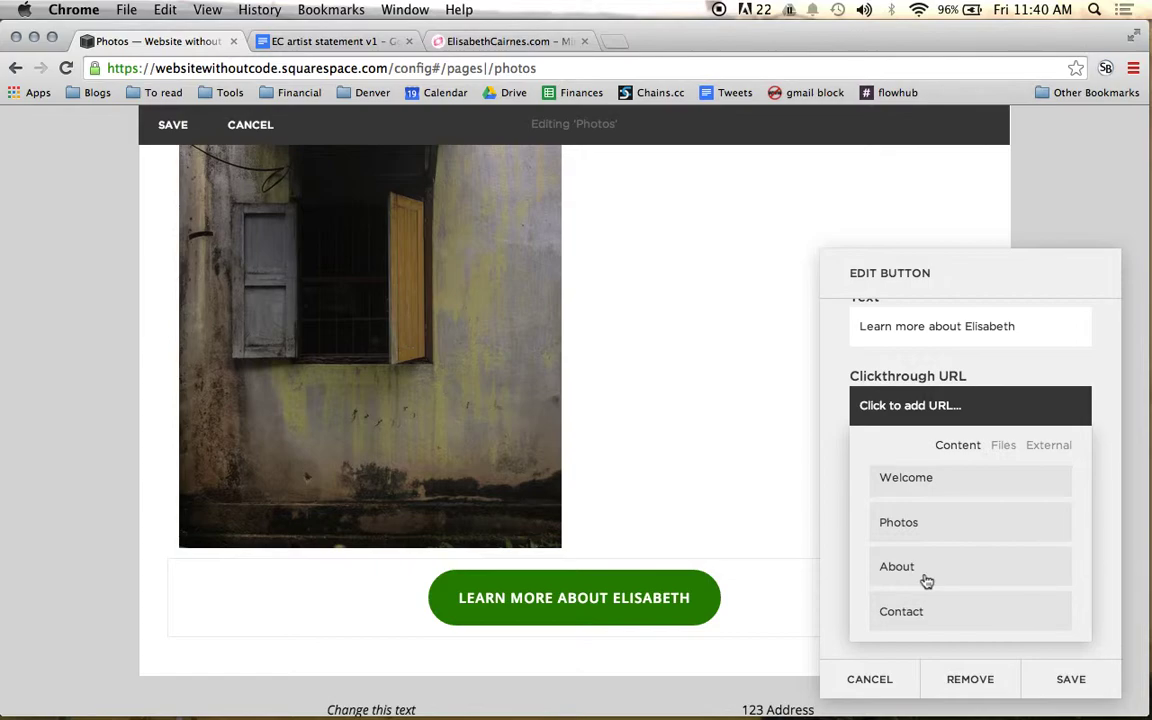
{"action": "left_click", "coordinate": [926, 579]}
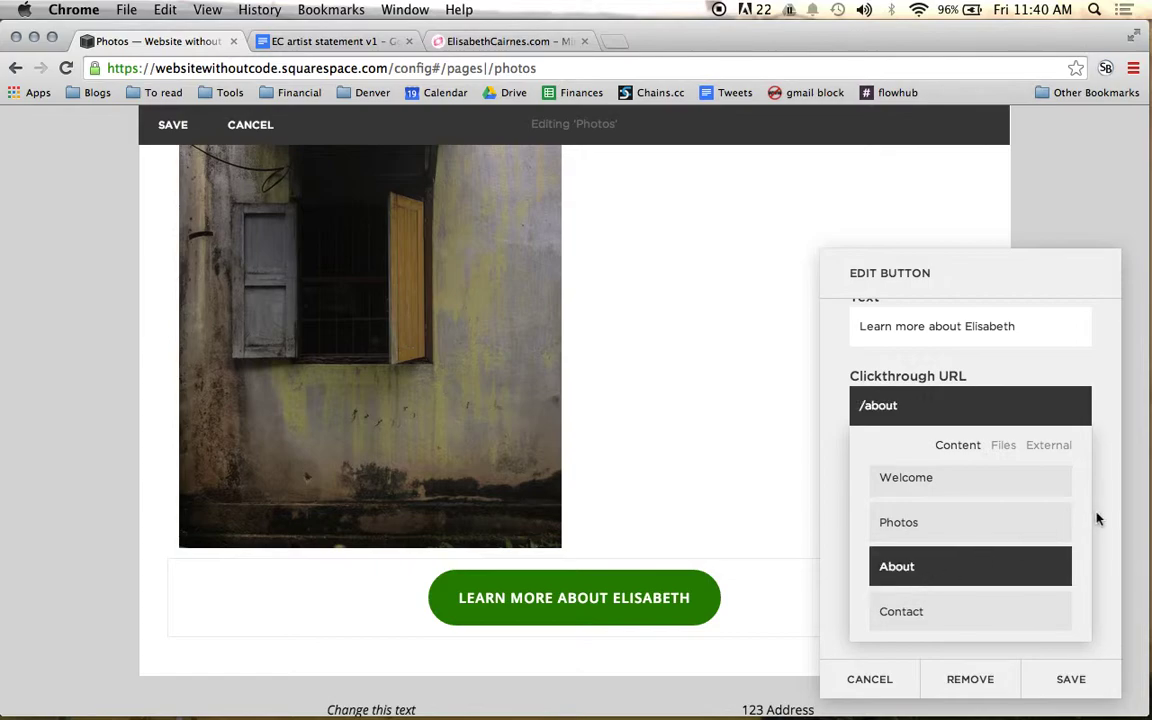
{"action": "scroll", "coordinate": [1097, 518], "scroll_direction": "down", "scroll_amount": 3}
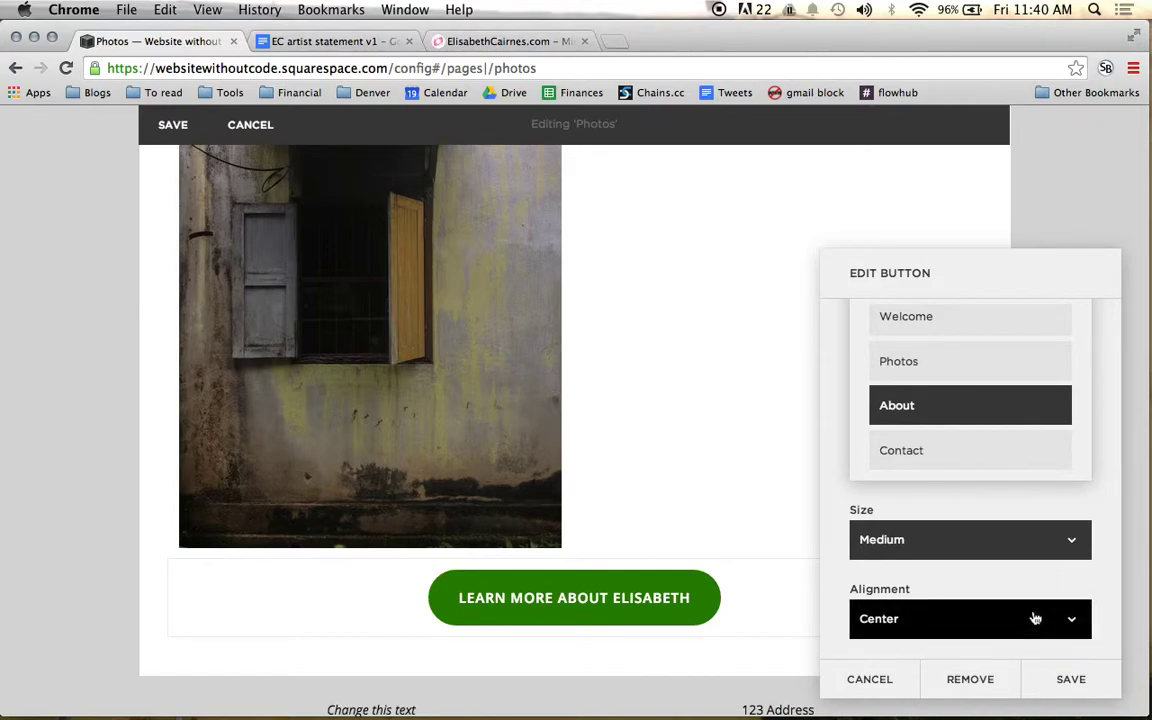
{"action": "left_click", "coordinate": [1080, 676]}
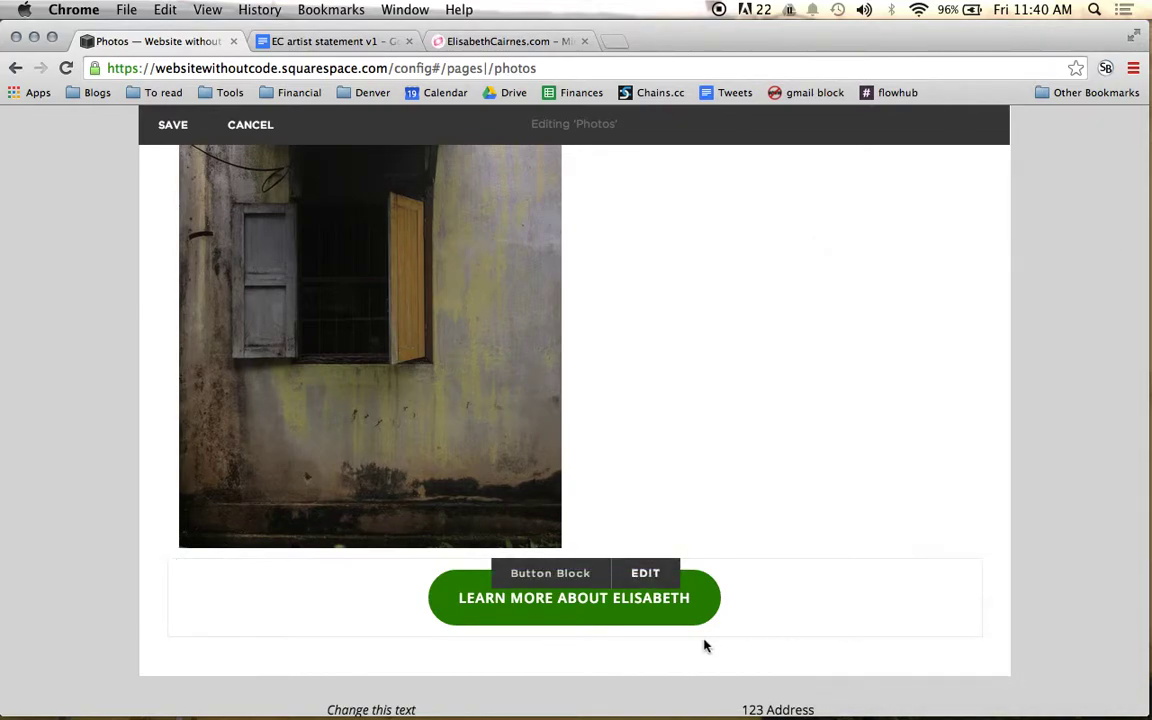
{"action": "left_click", "coordinate": [169, 139]}
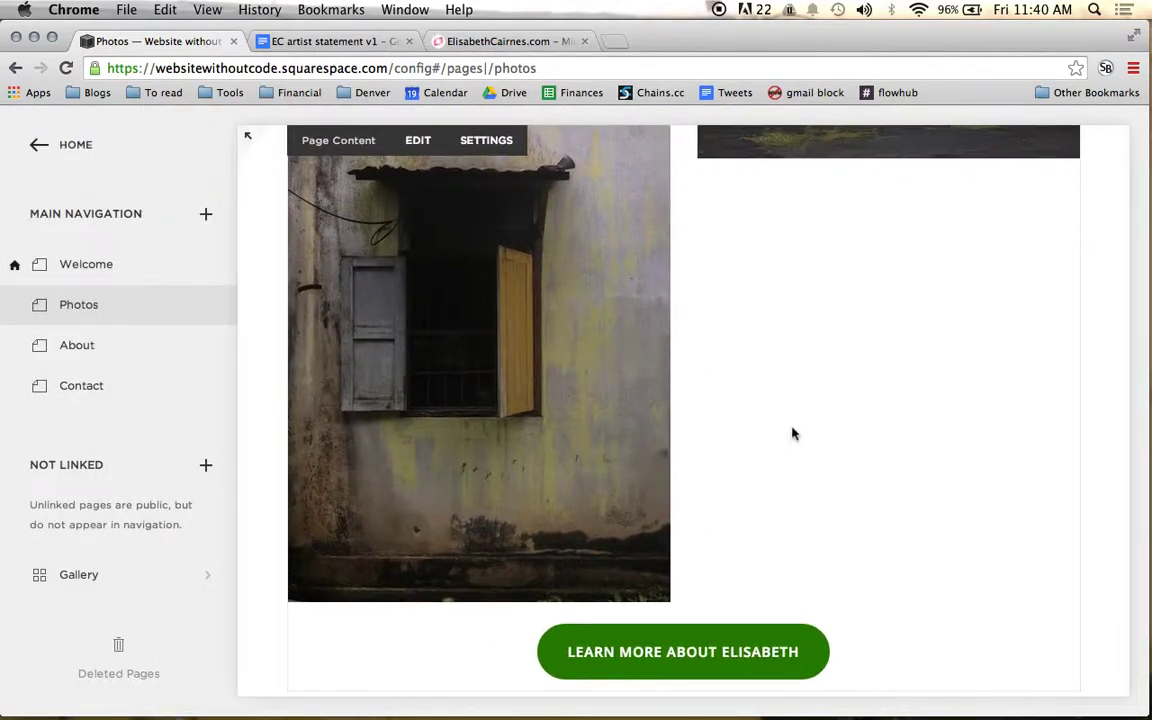
Preview the saved Photos page without the editing interface and review it from the Photography heading down to the last gallery photos.
{"action": "scroll", "coordinate": [792, 433], "scroll_direction": "up", "scroll_amount": 20}
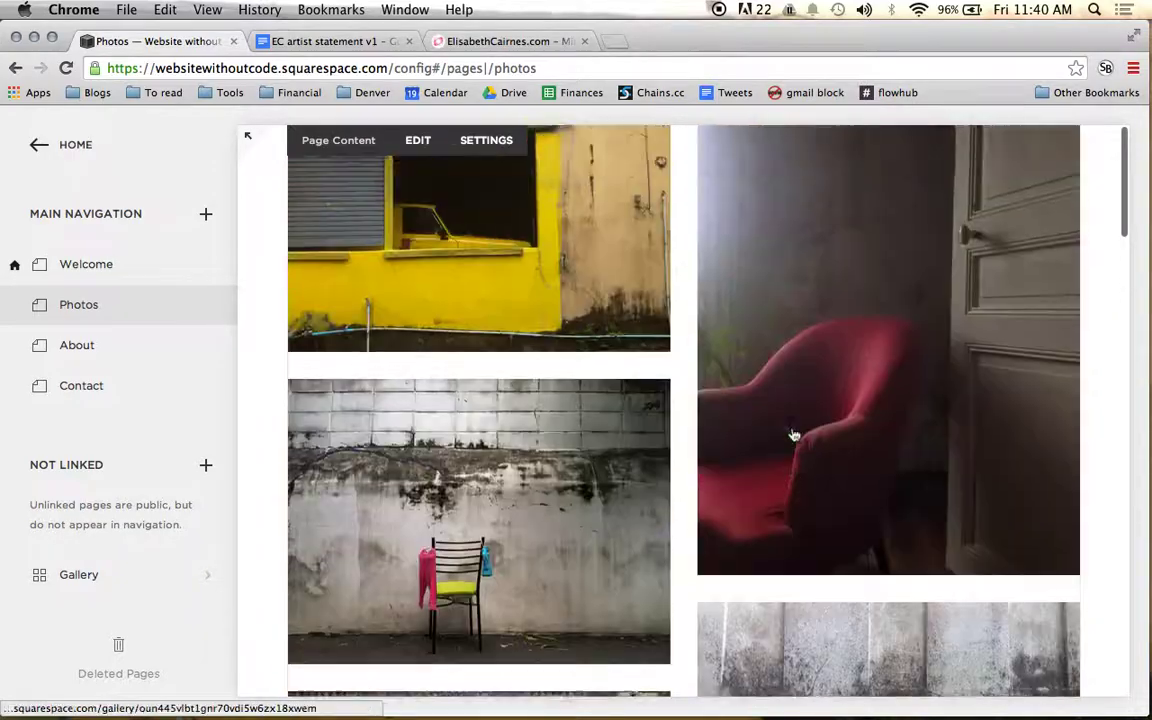
{"action": "scroll", "coordinate": [792, 433], "scroll_direction": "up", "scroll_amount": 3}
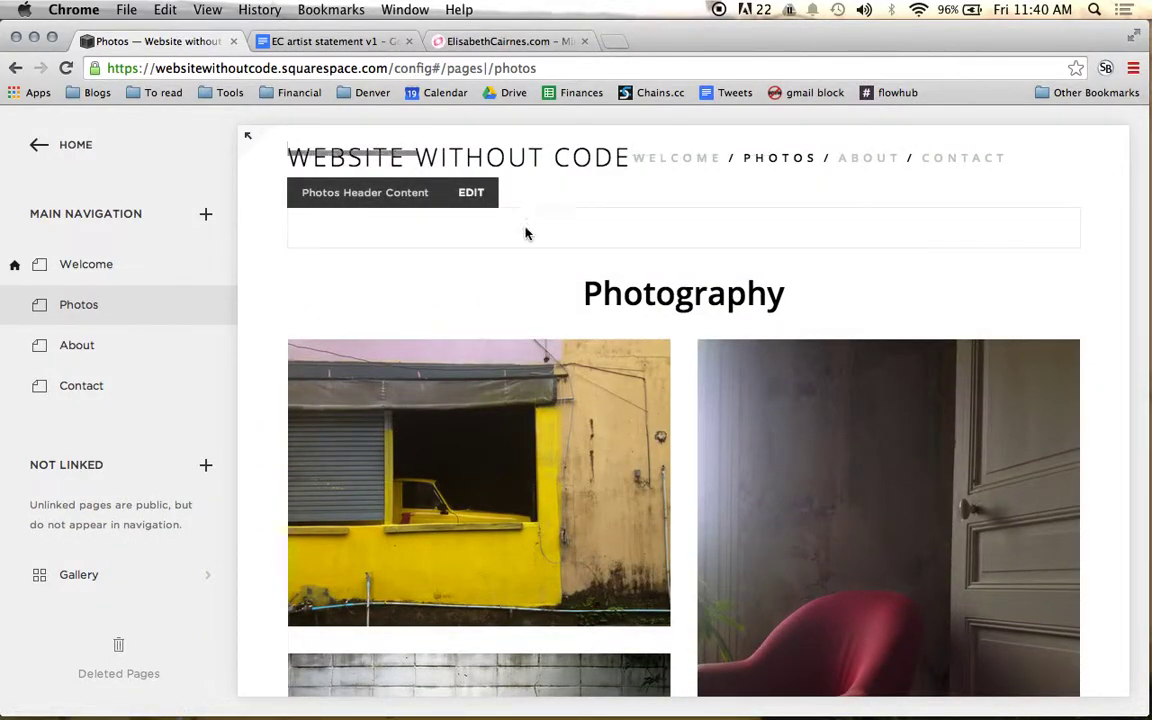
{"action": "left_click", "coordinate": [249, 139]}
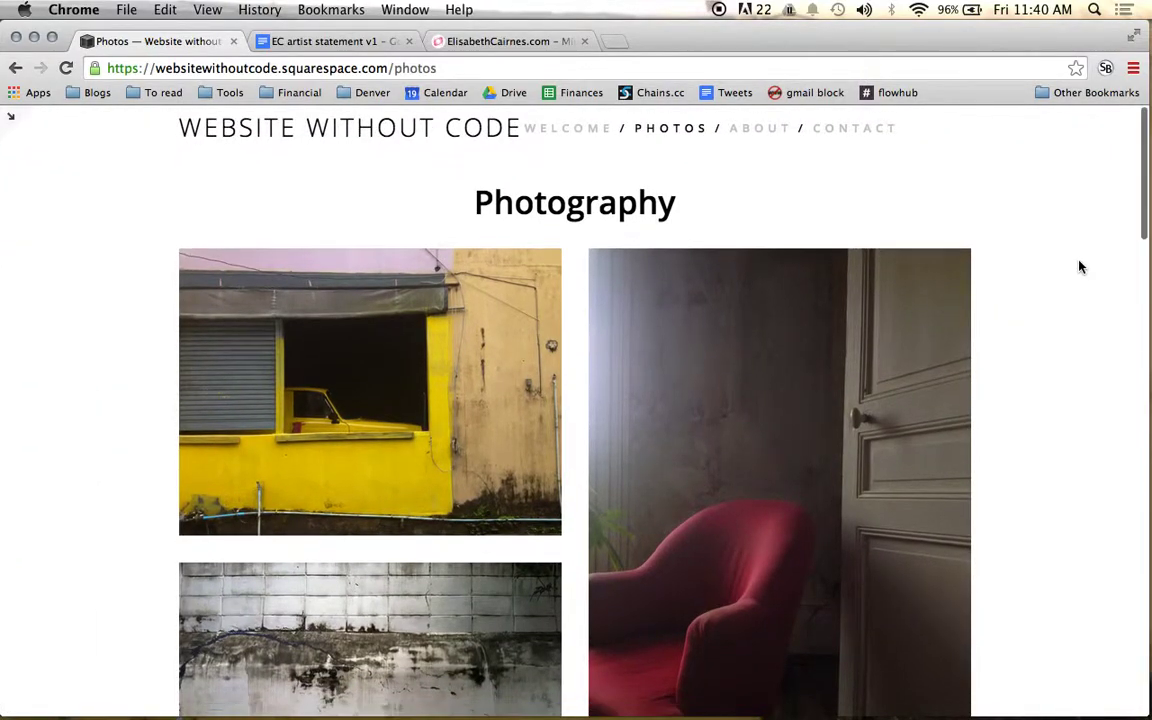
{"action": "scroll", "coordinate": [1079, 266], "scroll_direction": "down", "scroll_amount": 15}
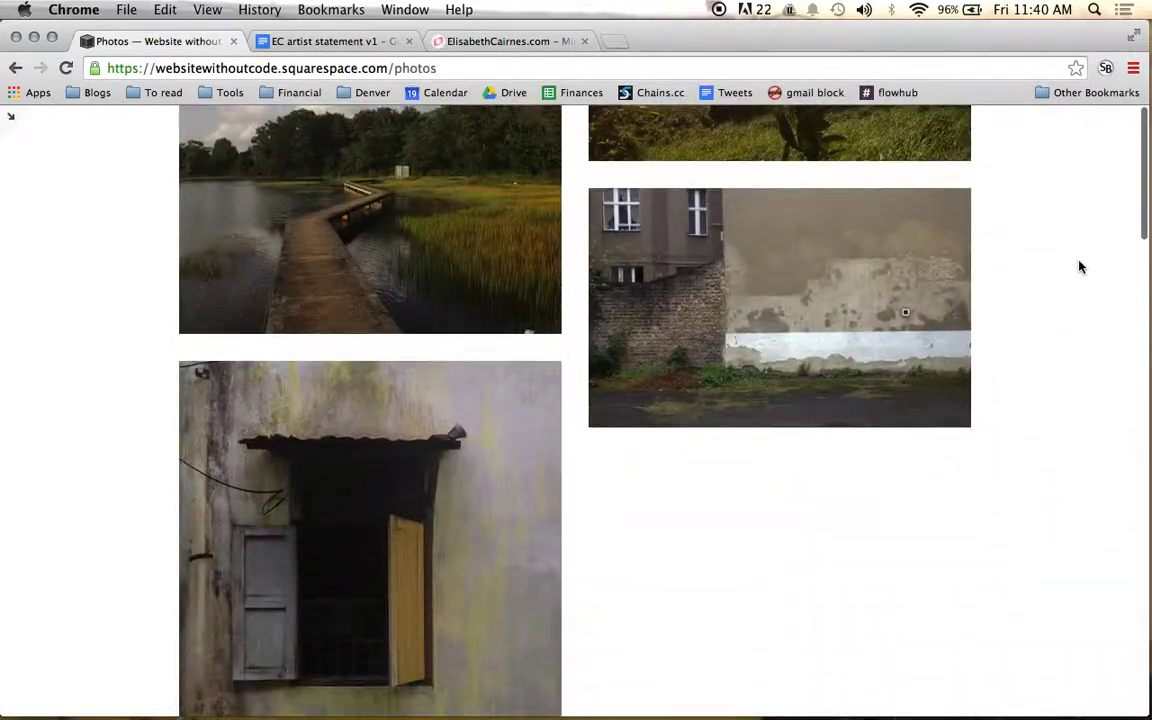